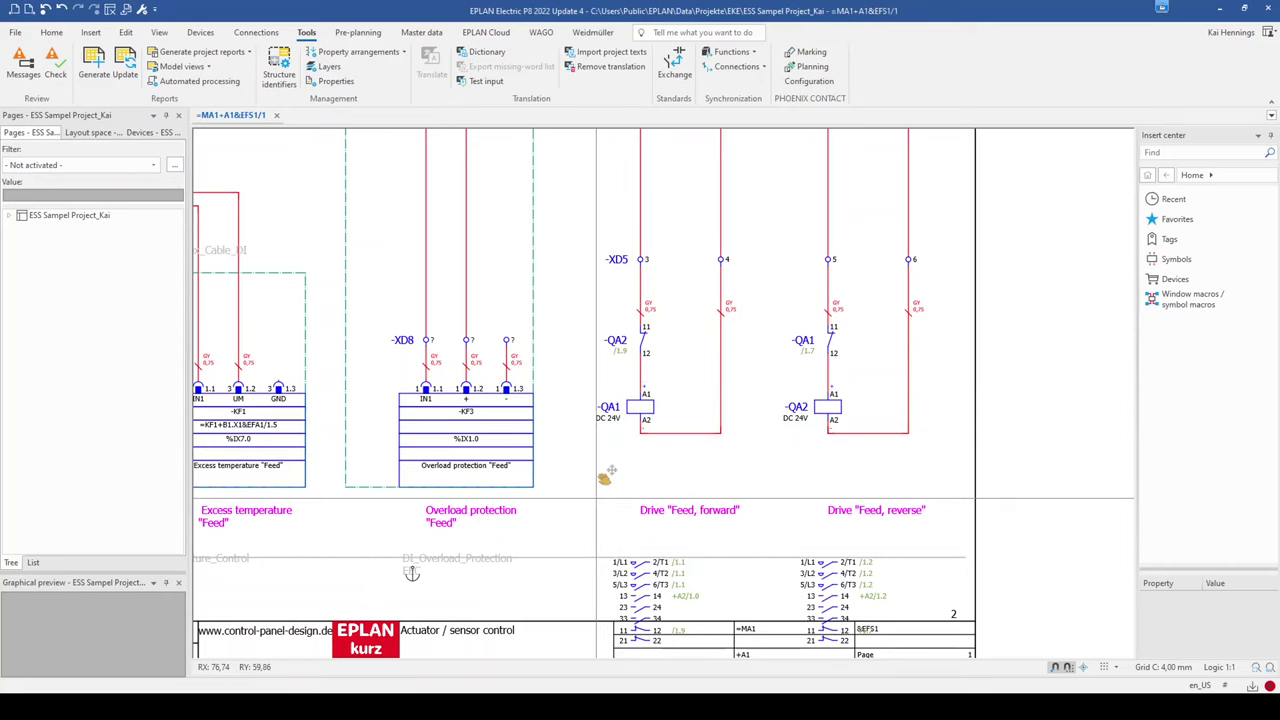
Open the properties of coil -QA1 in "Drive Feed, forward" and review the display settings for component, connection points and contact image.
scroll(598, 410, down, 2)
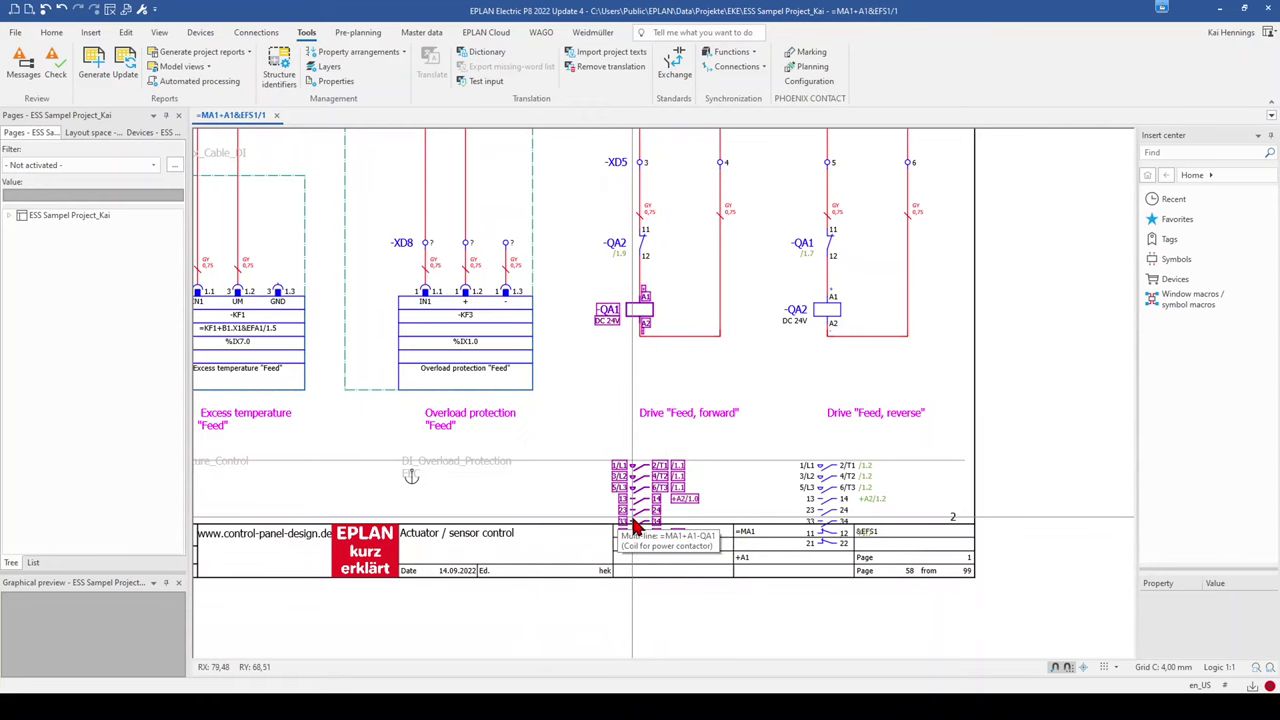
scroll(633, 525, down, 1)
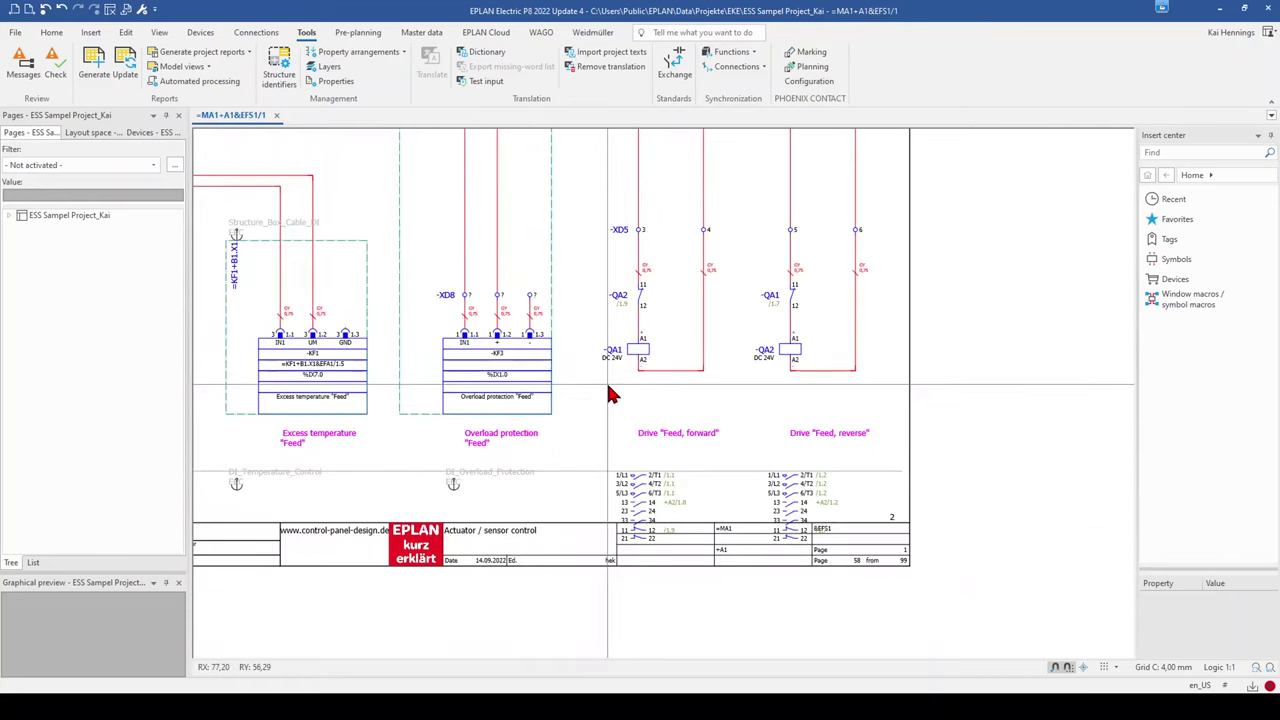
middle_drag(603, 338, 590, 393)
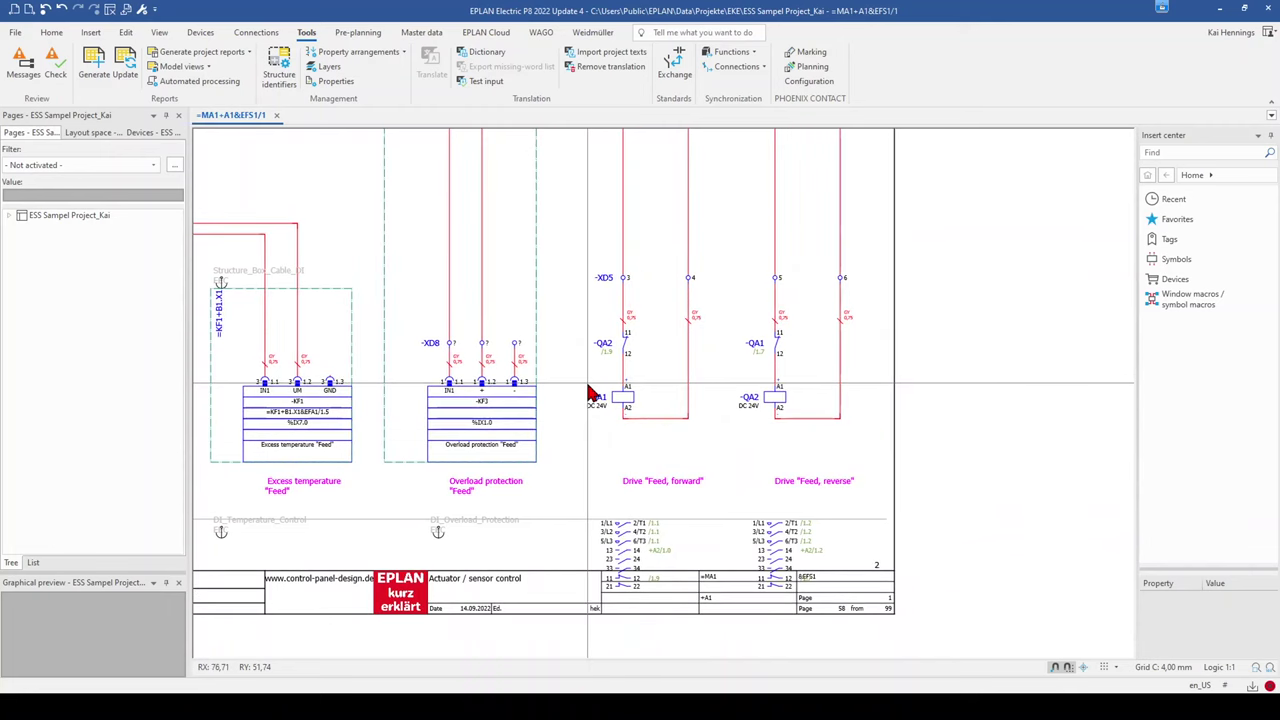
scroll(590, 393, up, 2)
scroll(615, 487, down, 1)
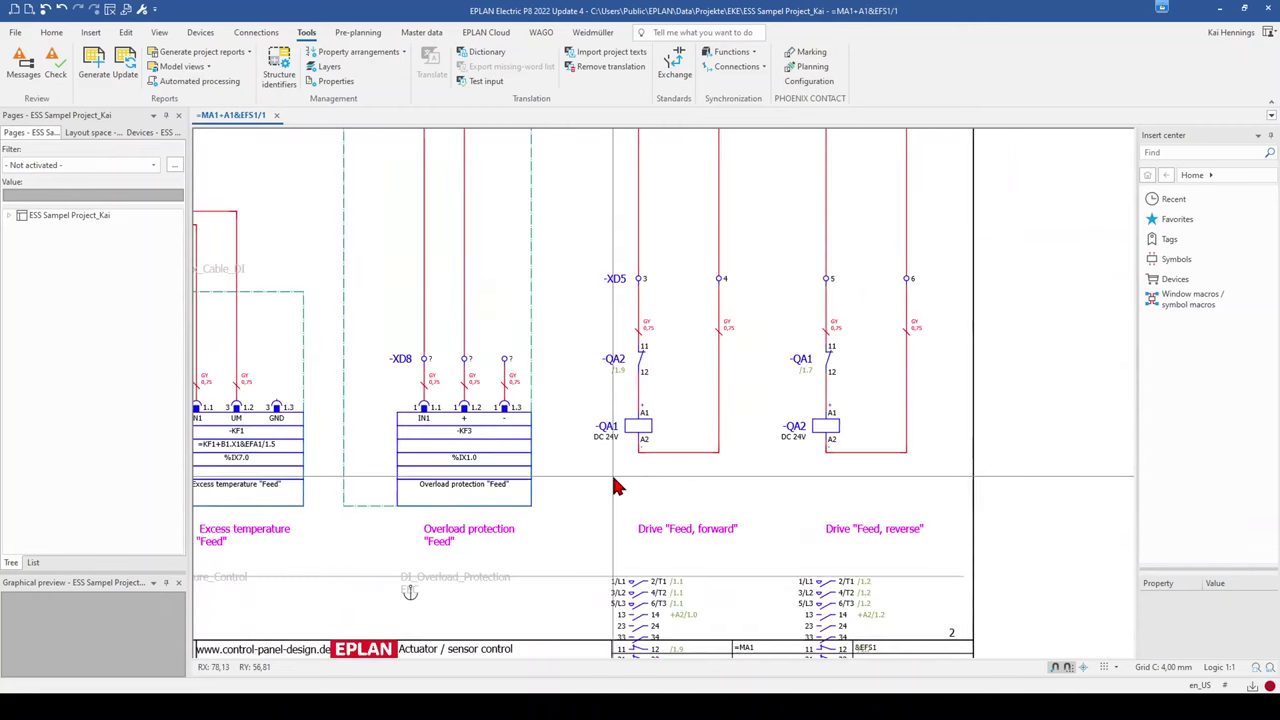
middle_drag(615, 487, 623, 437)
click(629, 393)
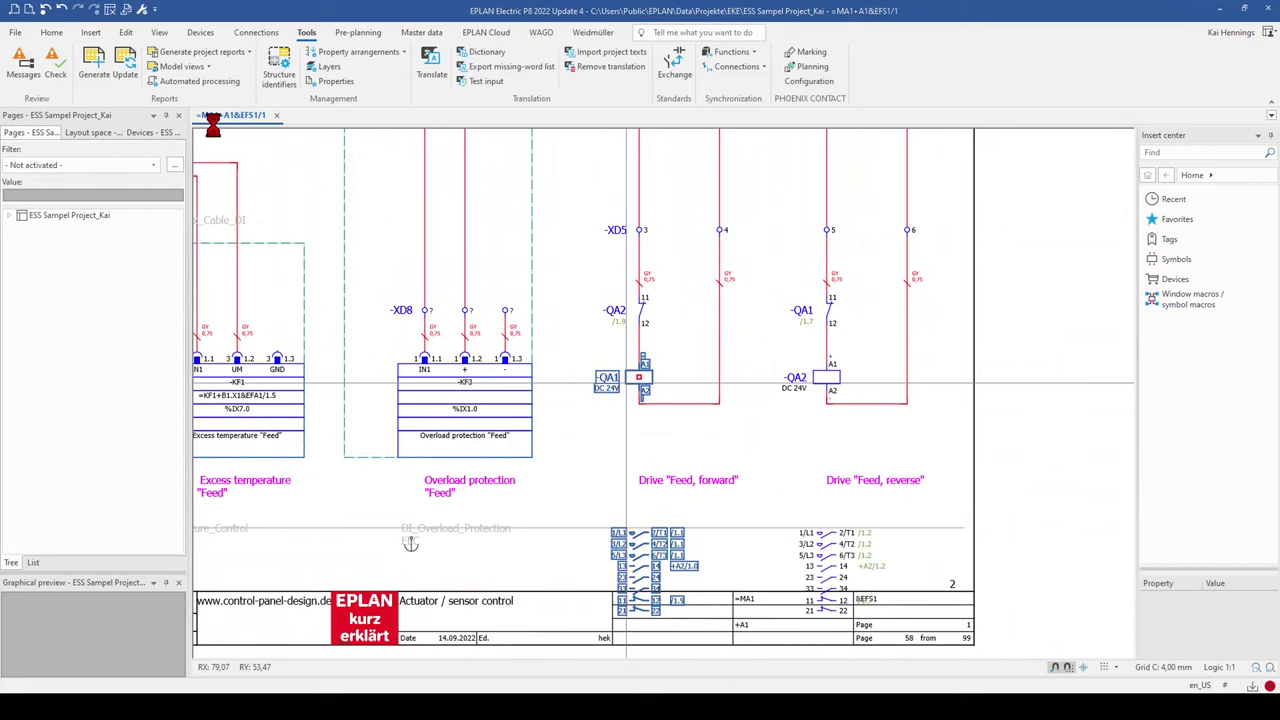
key(ctrl+d)
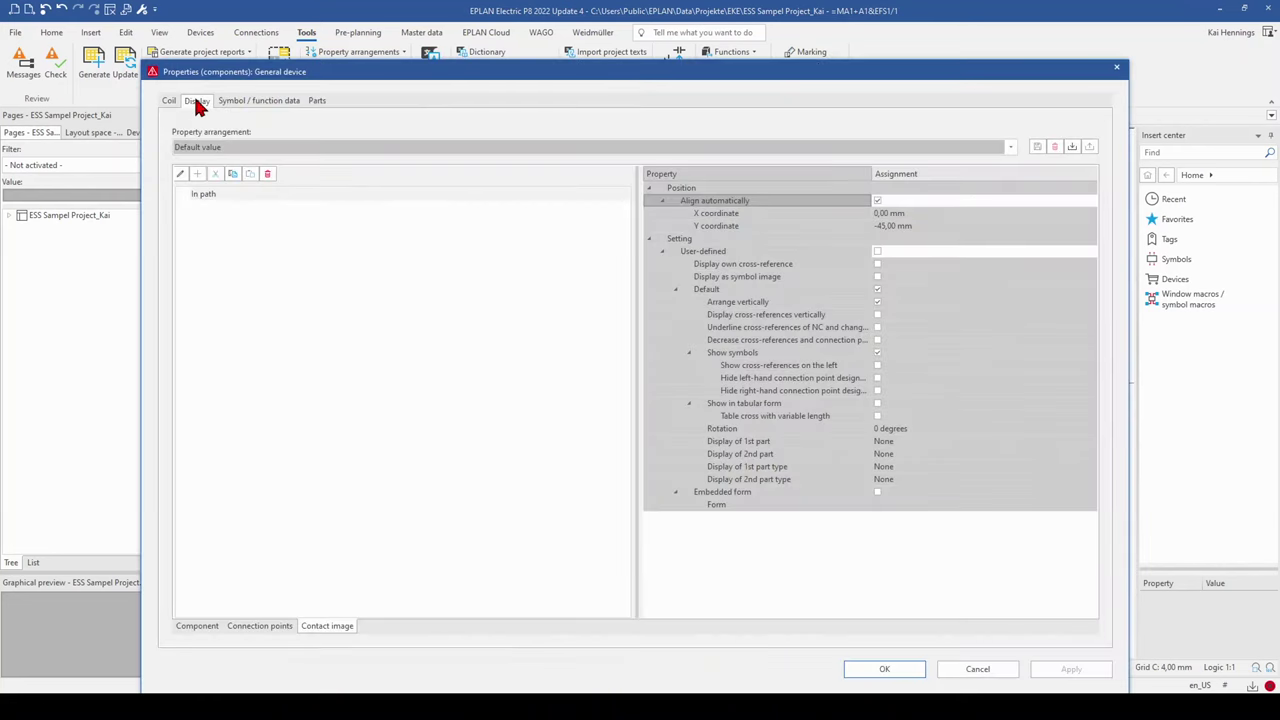
click(195, 628)
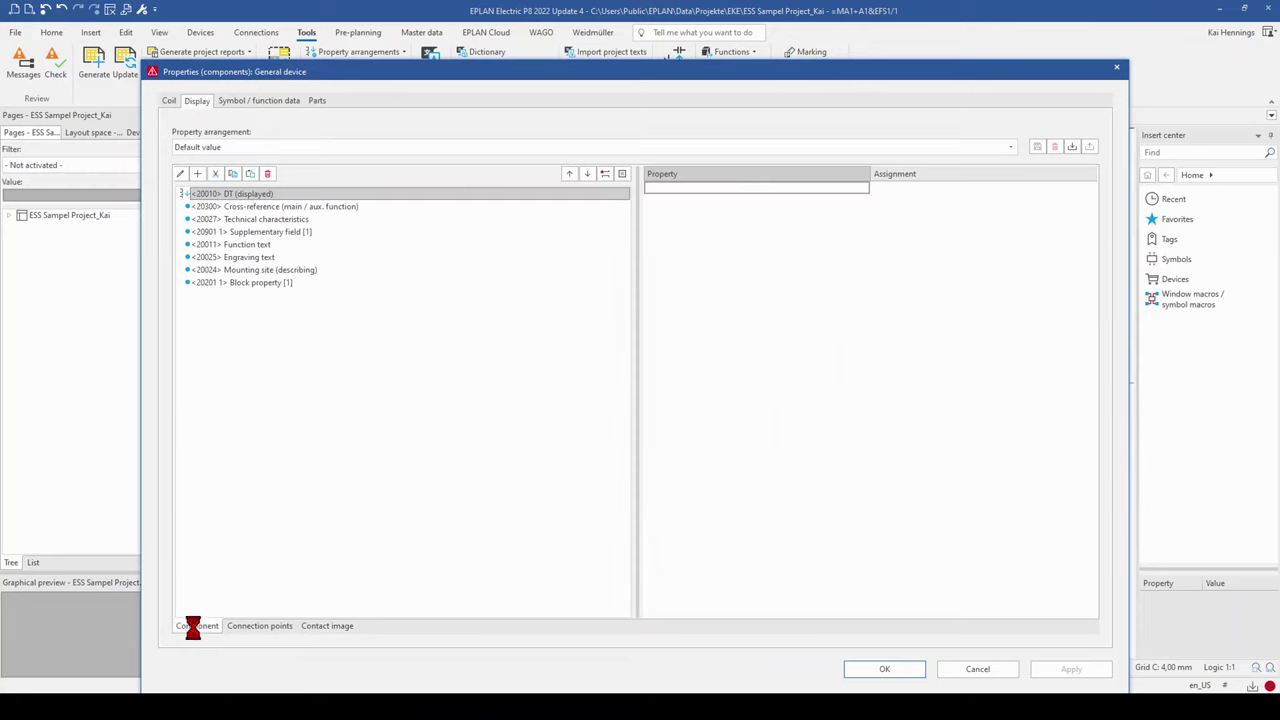
click(246, 626)
click(329, 626)
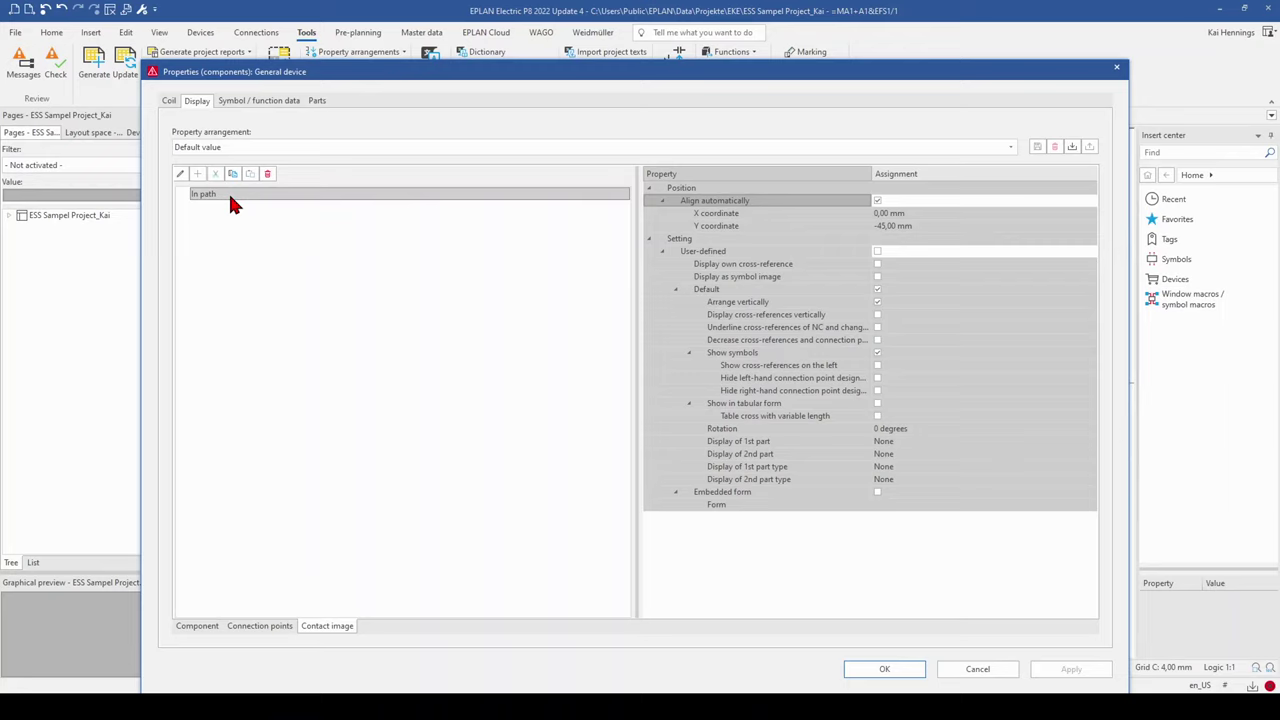
Set the contact image alignment of coil -QA1 to On component and accept the properties.
click(180, 174)
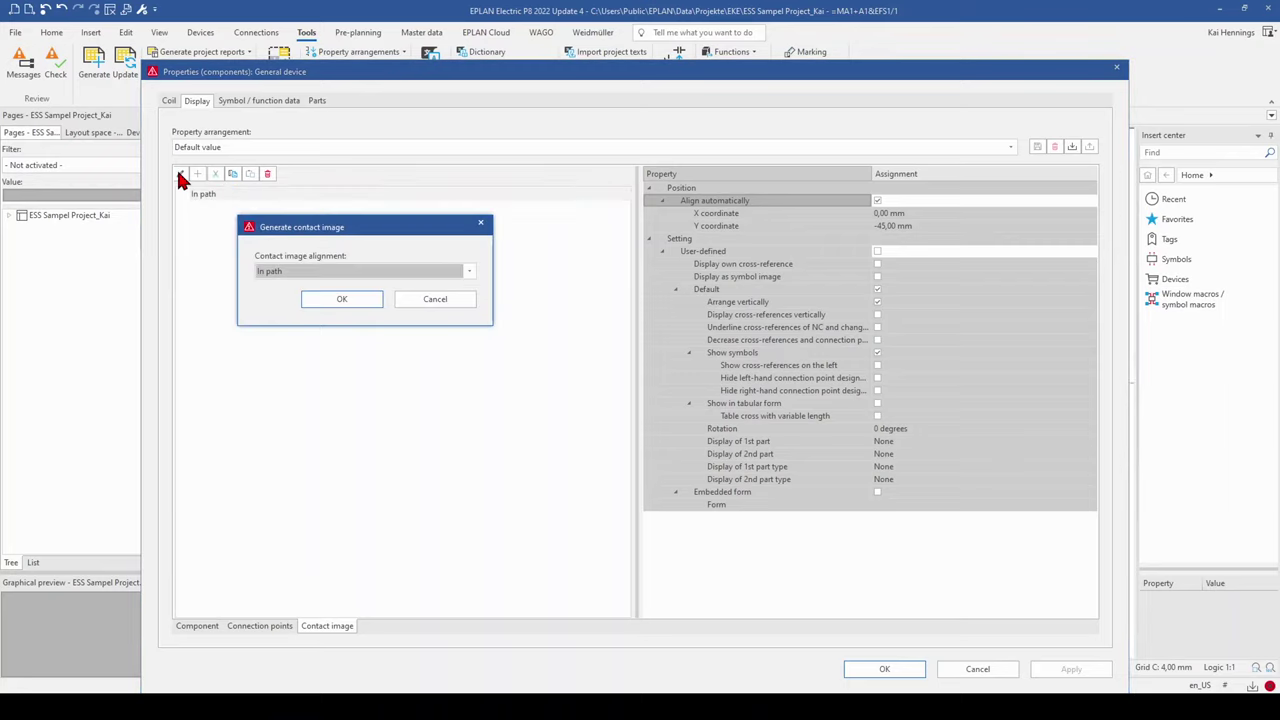
click(446, 278)
click(408, 297)
click(335, 299)
click(884, 669)
click(606, 457)
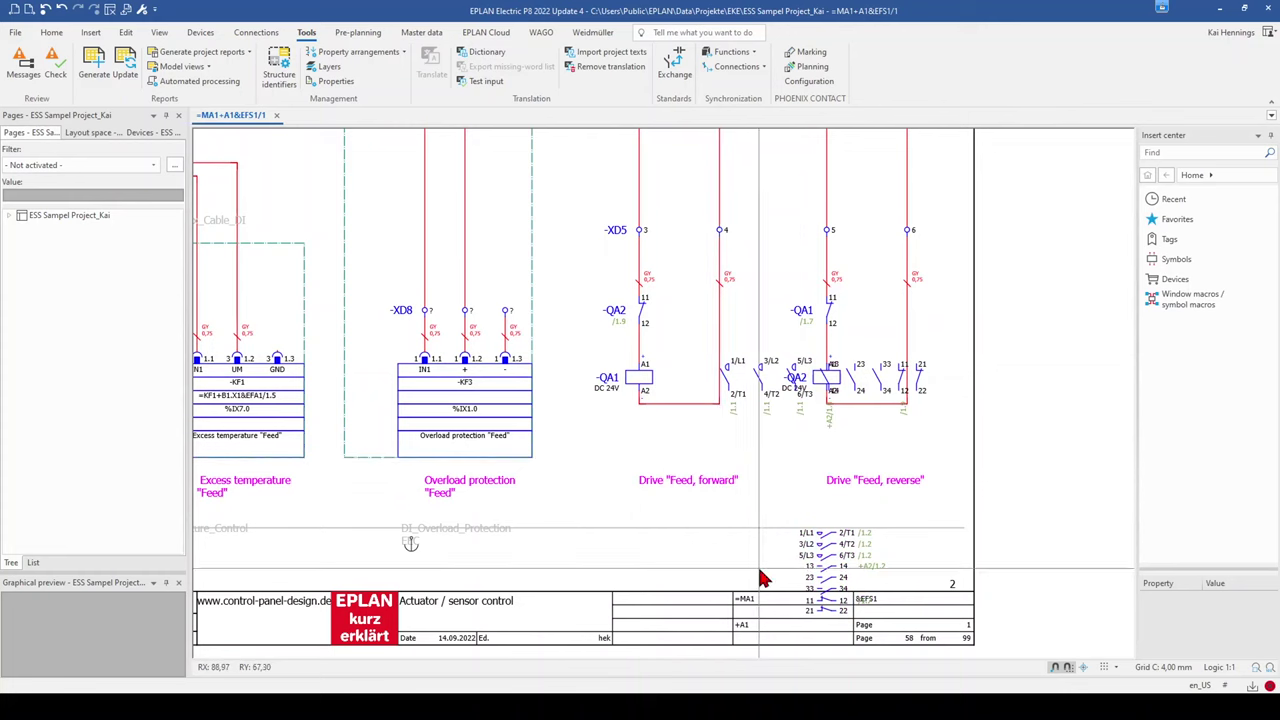
Compare the contact display of motor overload switch -FC1, and set the contact image alignment of coil -QA1 to In path.
scroll(760, 578, down, 2)
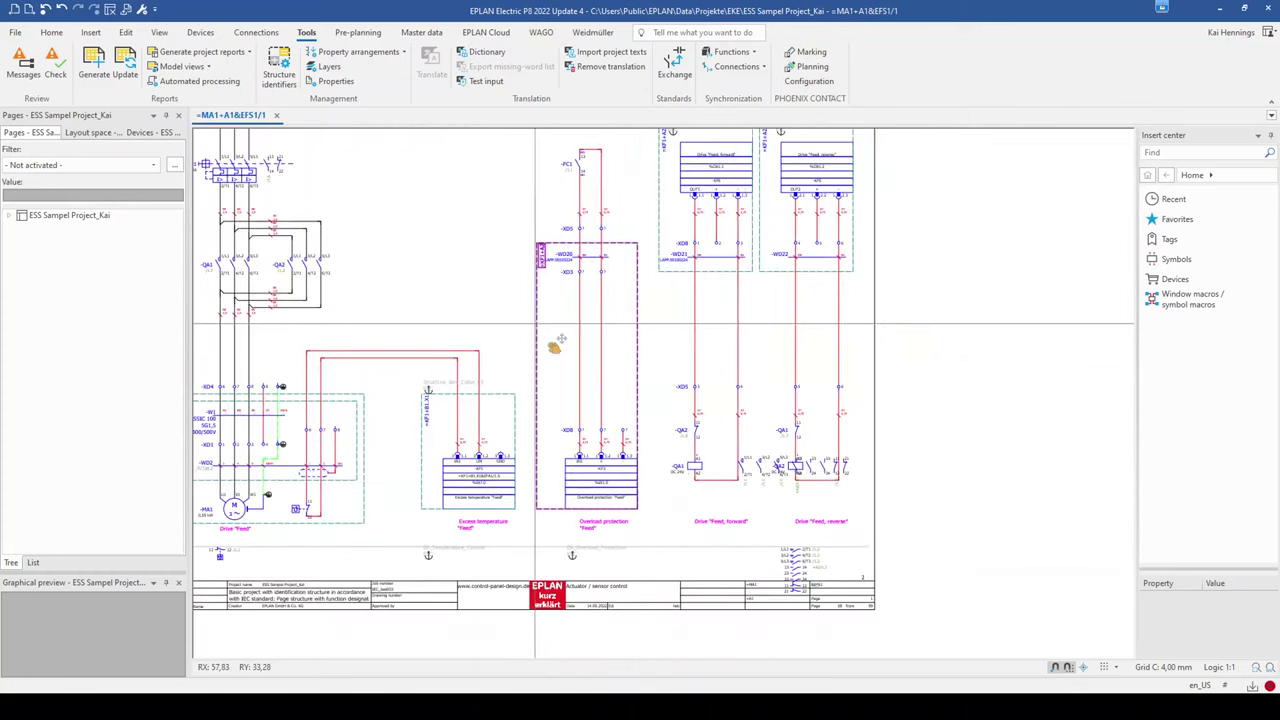
scroll(238, 348, up, 4)
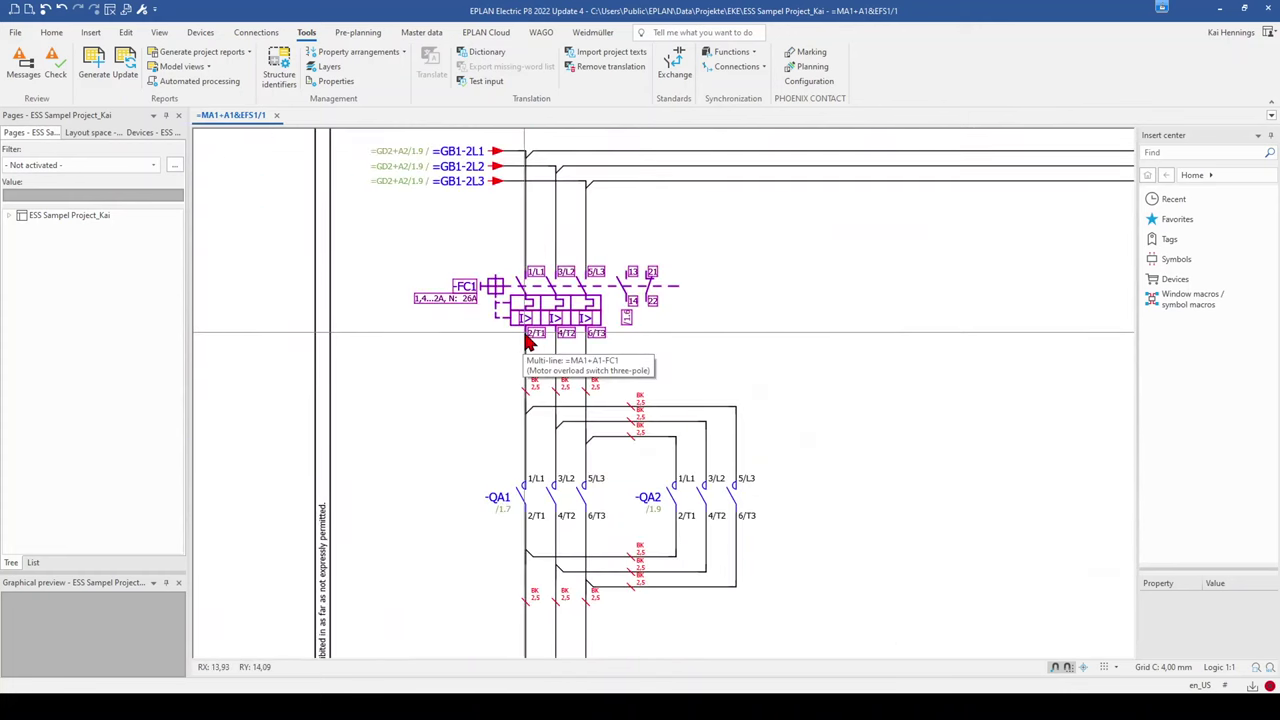
scroll(455, 345, down, 2)
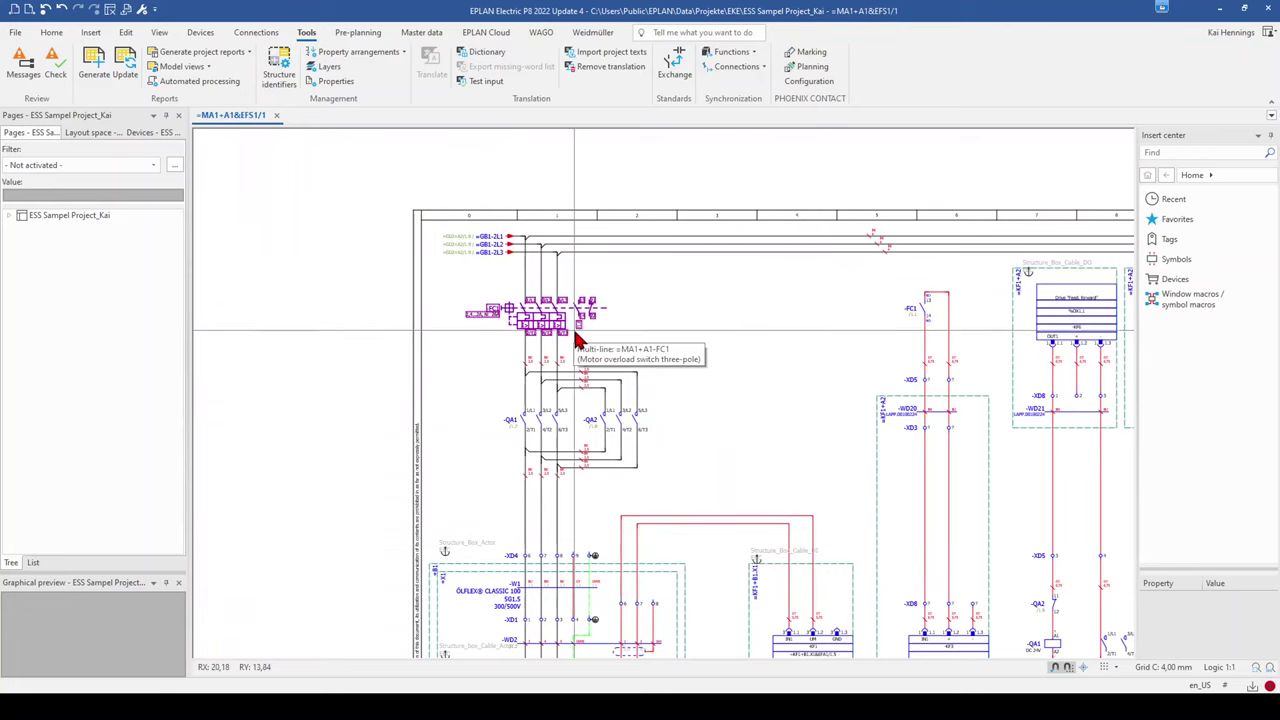
scroll(650, 374, down, 1)
scroll(740, 430, up, 3)
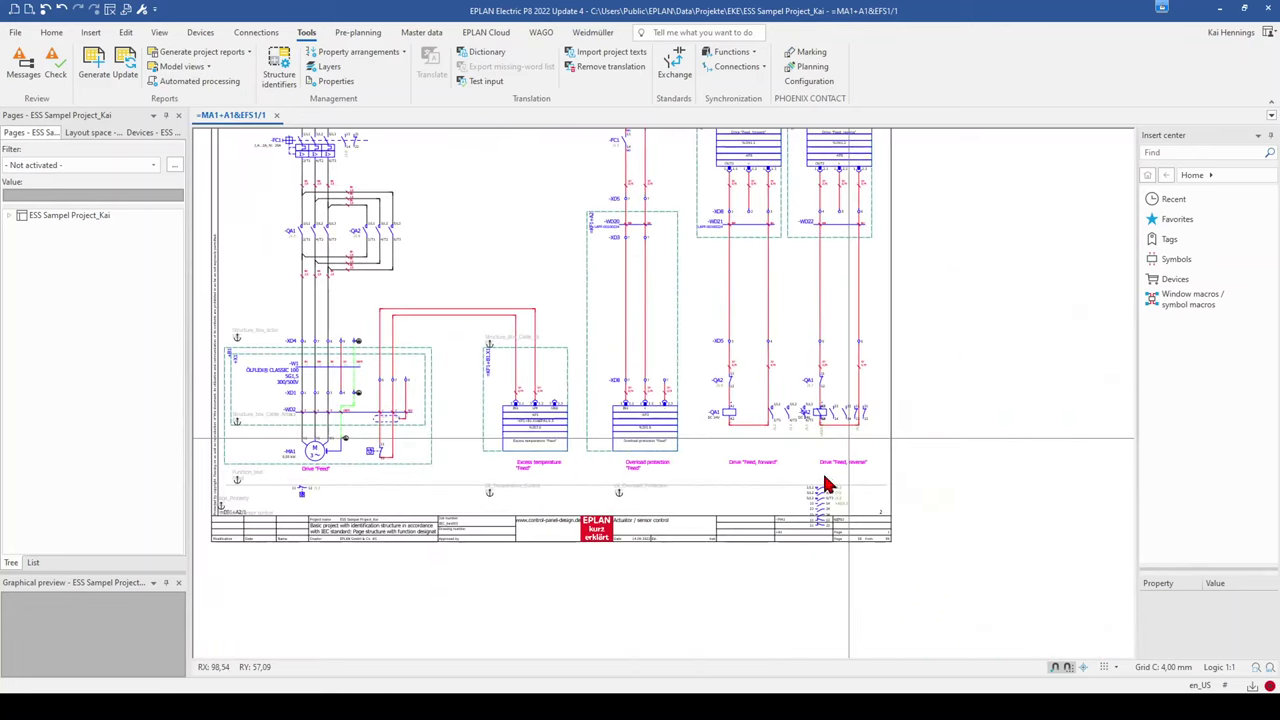
click(676, 383)
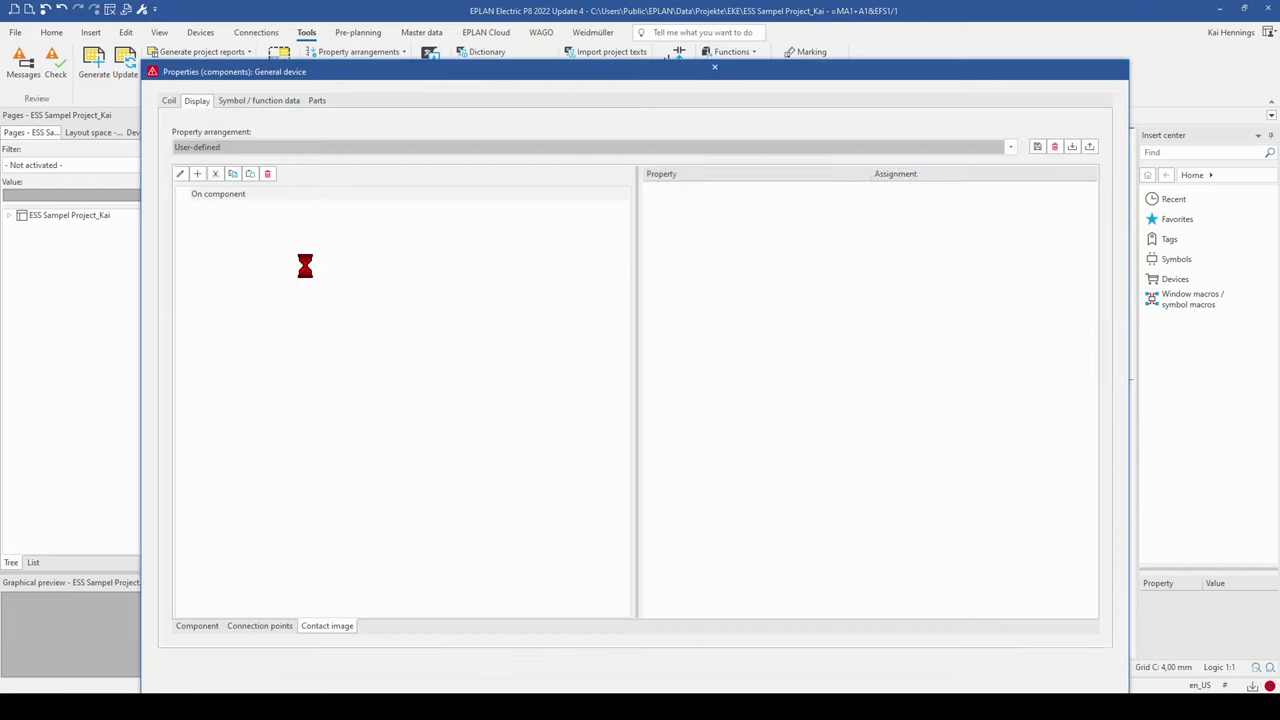
click(198, 175)
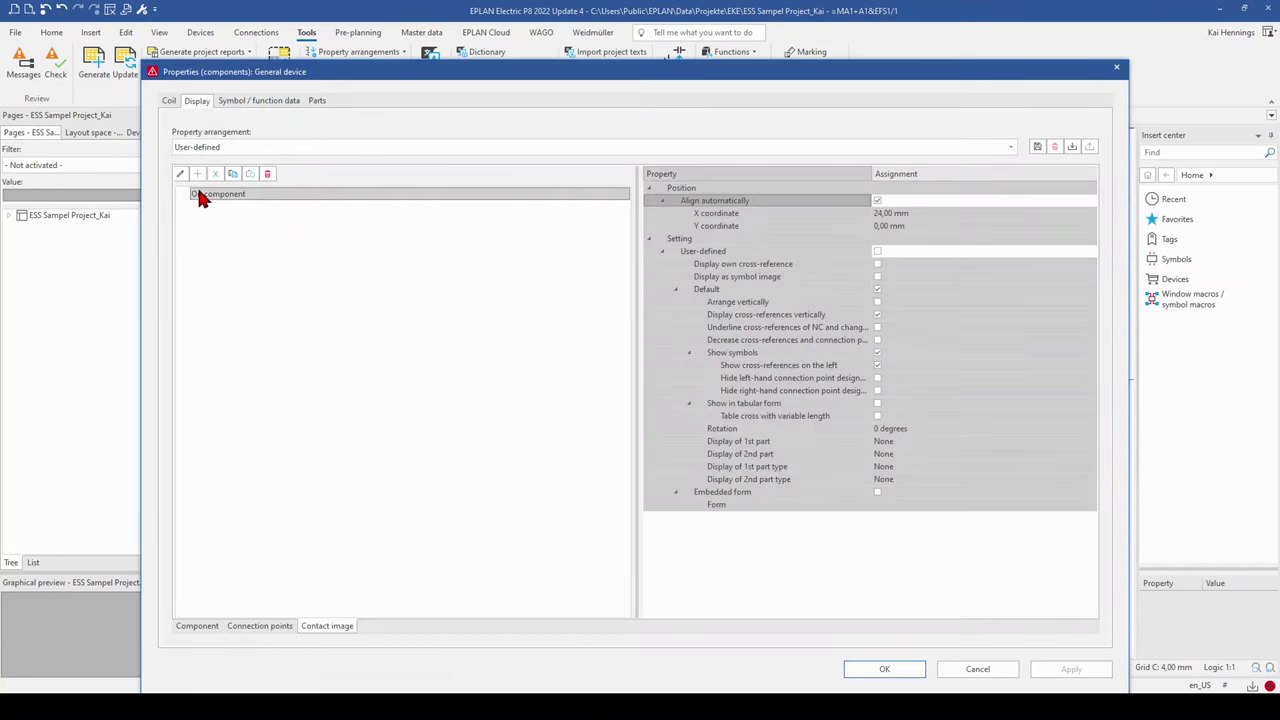
click(448, 275)
click(425, 297)
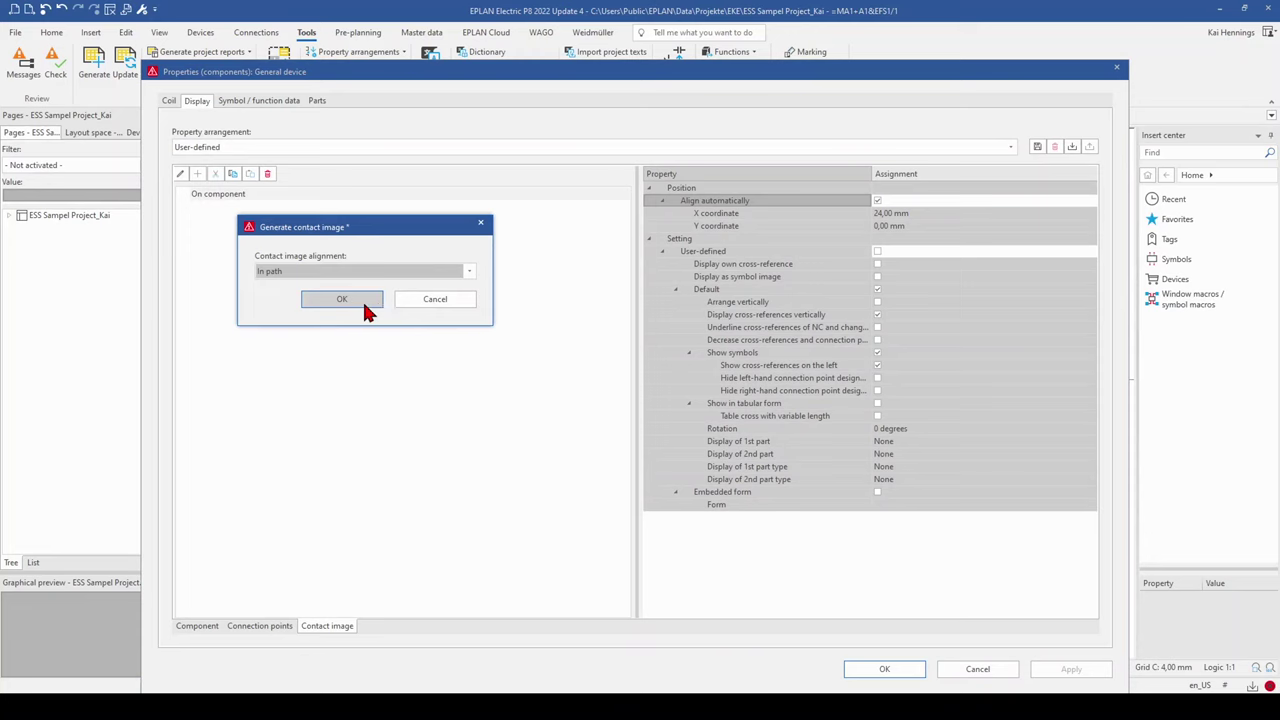
click(341, 299)
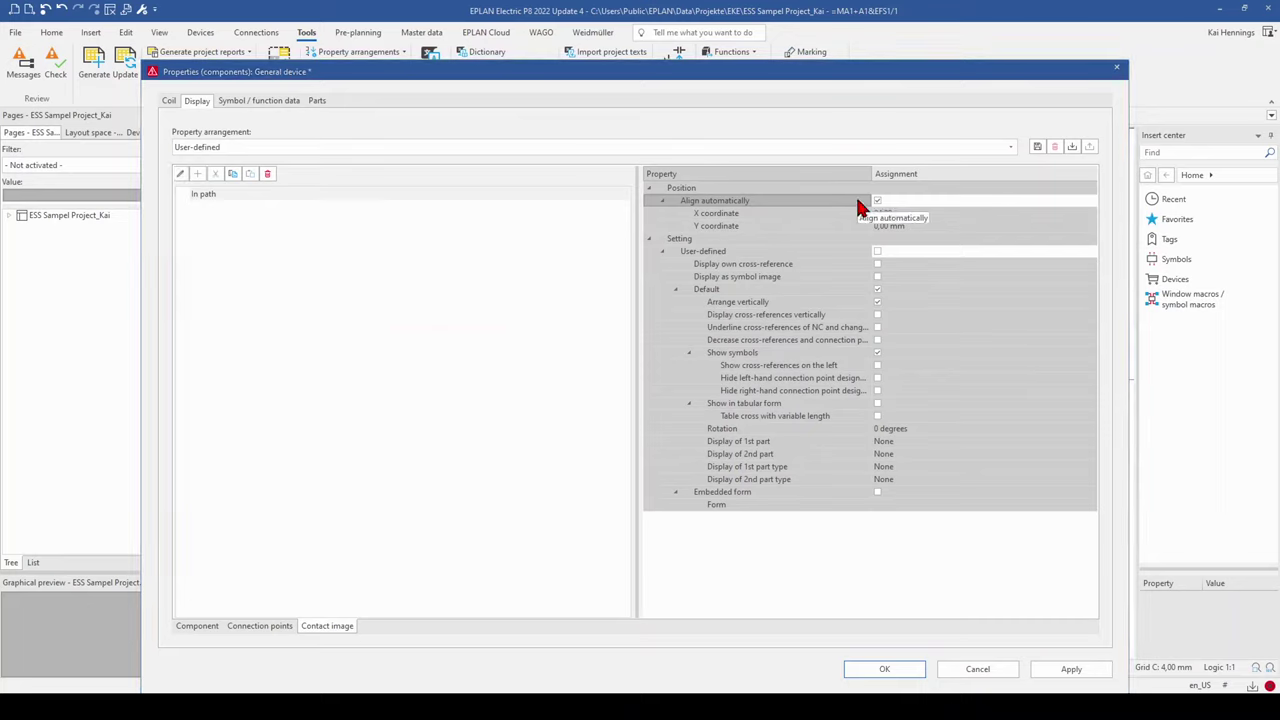
Turn off automatic alignment of the -QA1 contact image and set its X coordinate to 40 mm.
click(718, 205)
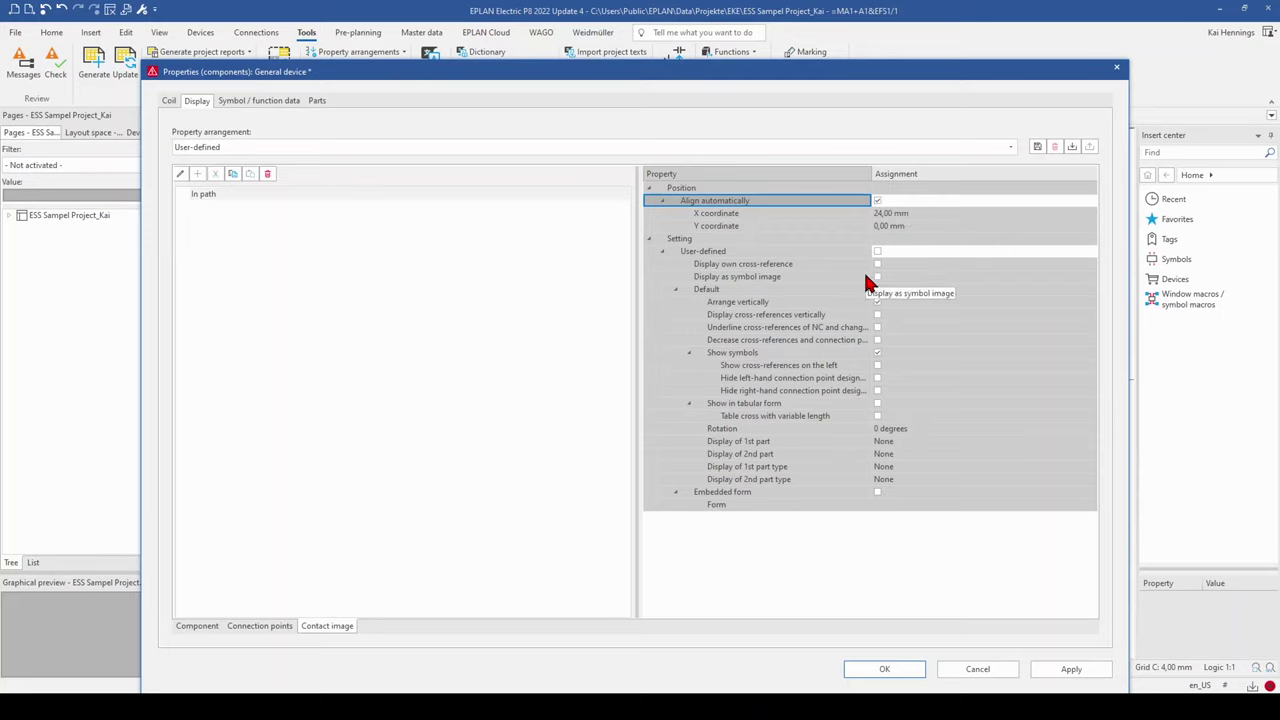
click(878, 203)
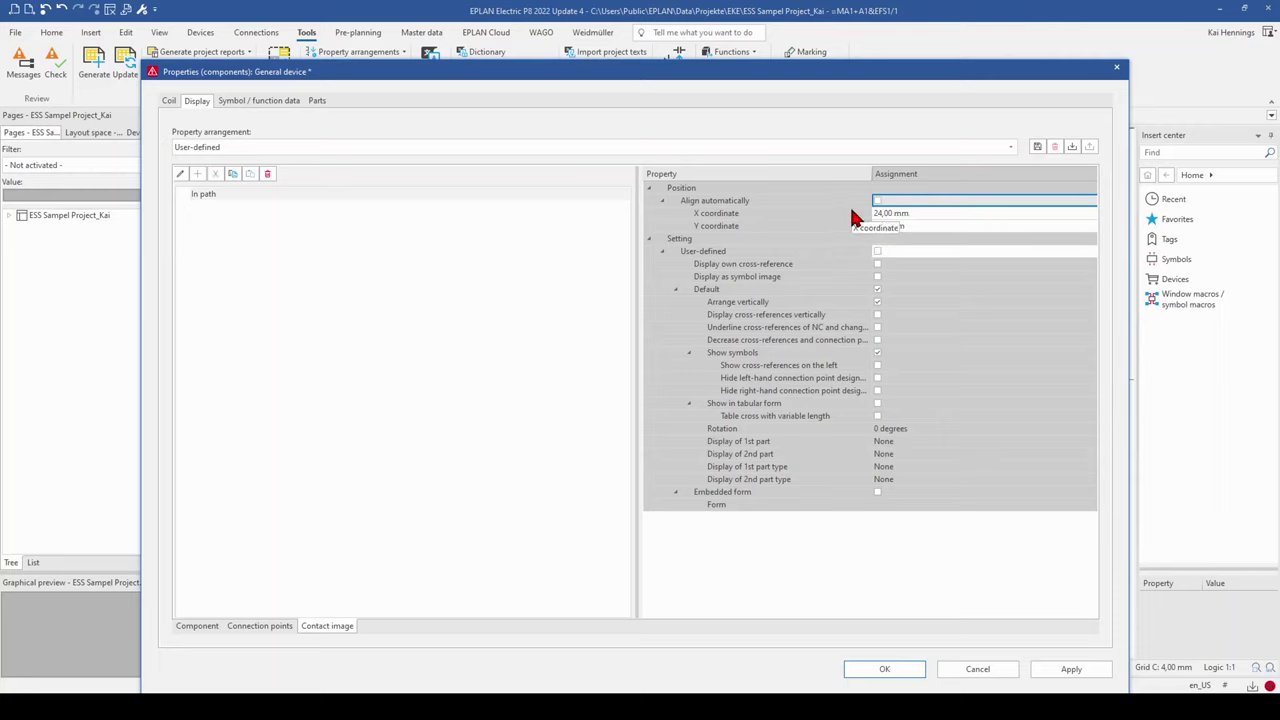
click(880, 213)
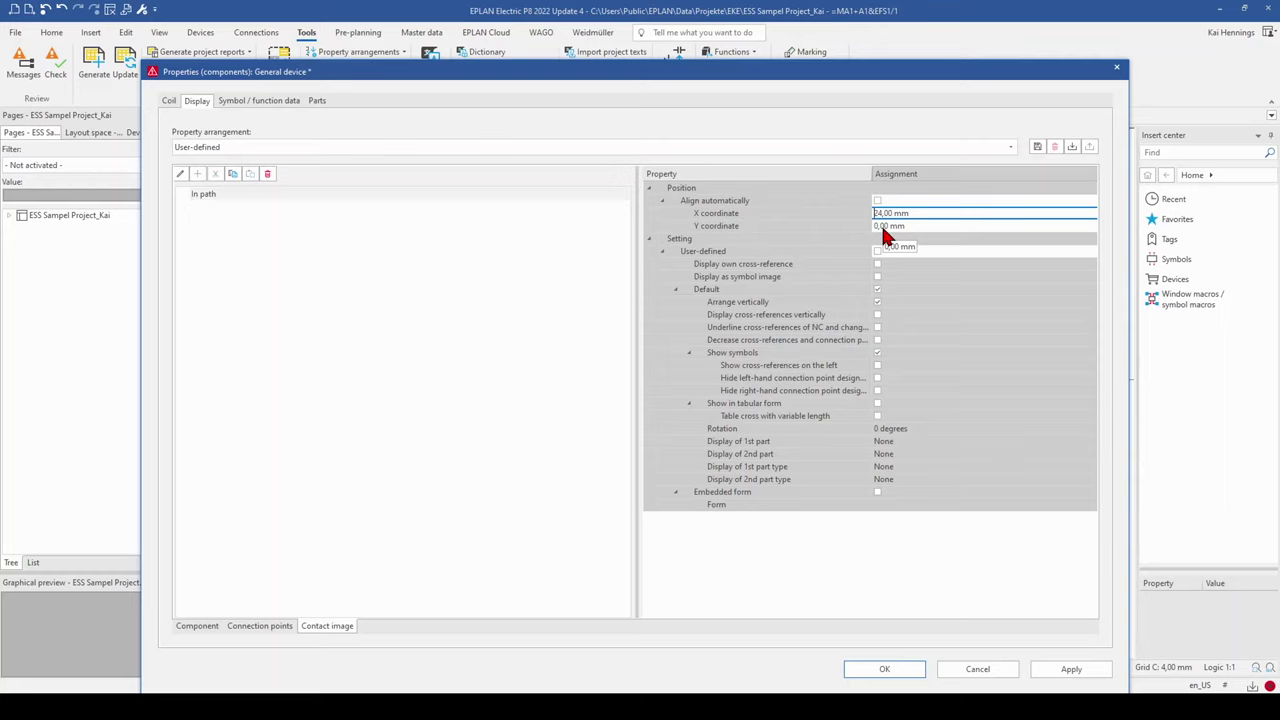
text(40)
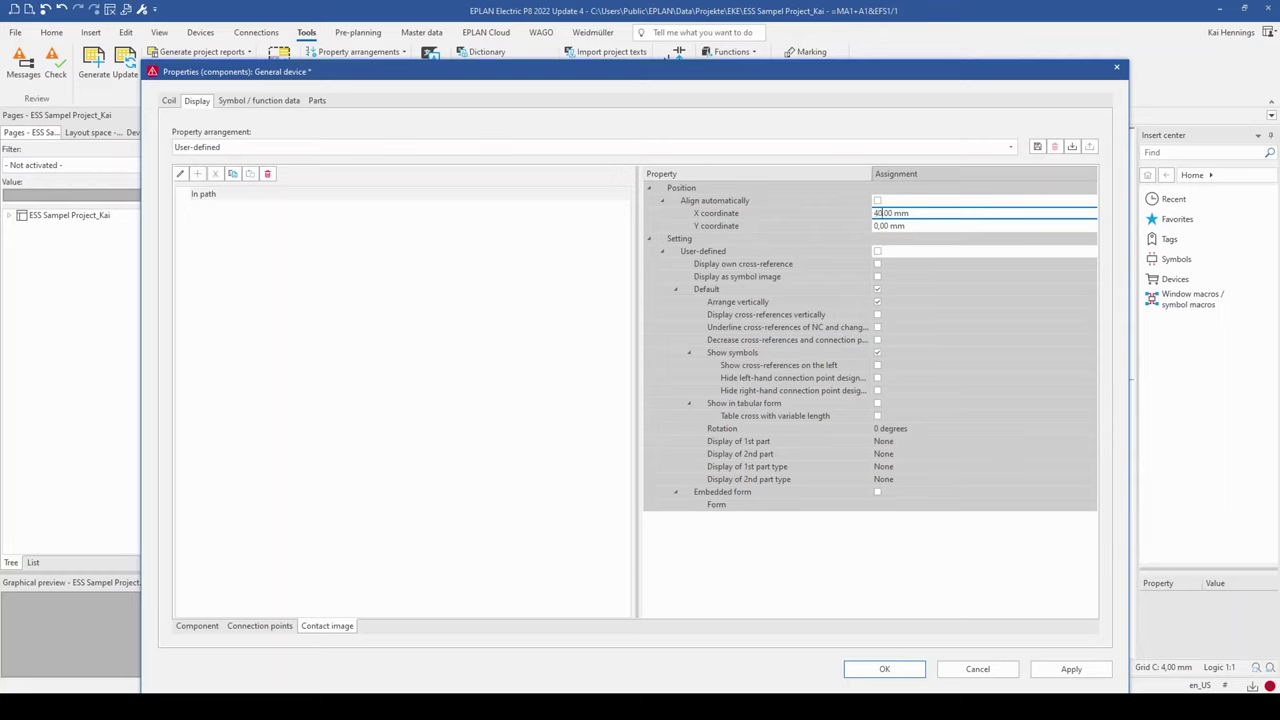
click(884, 669)
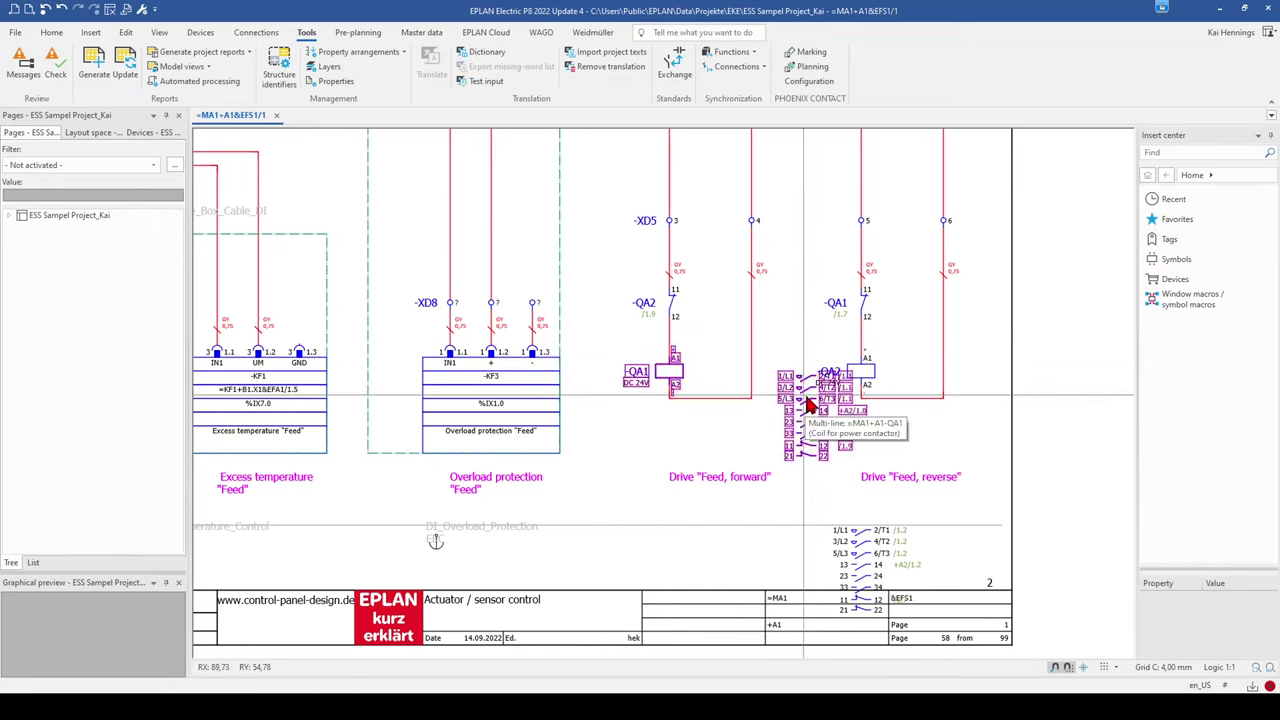
Reopen the coil -QA1 properties and set the contact image position to X 0 mm and Y 20 mm.
click(660, 388)
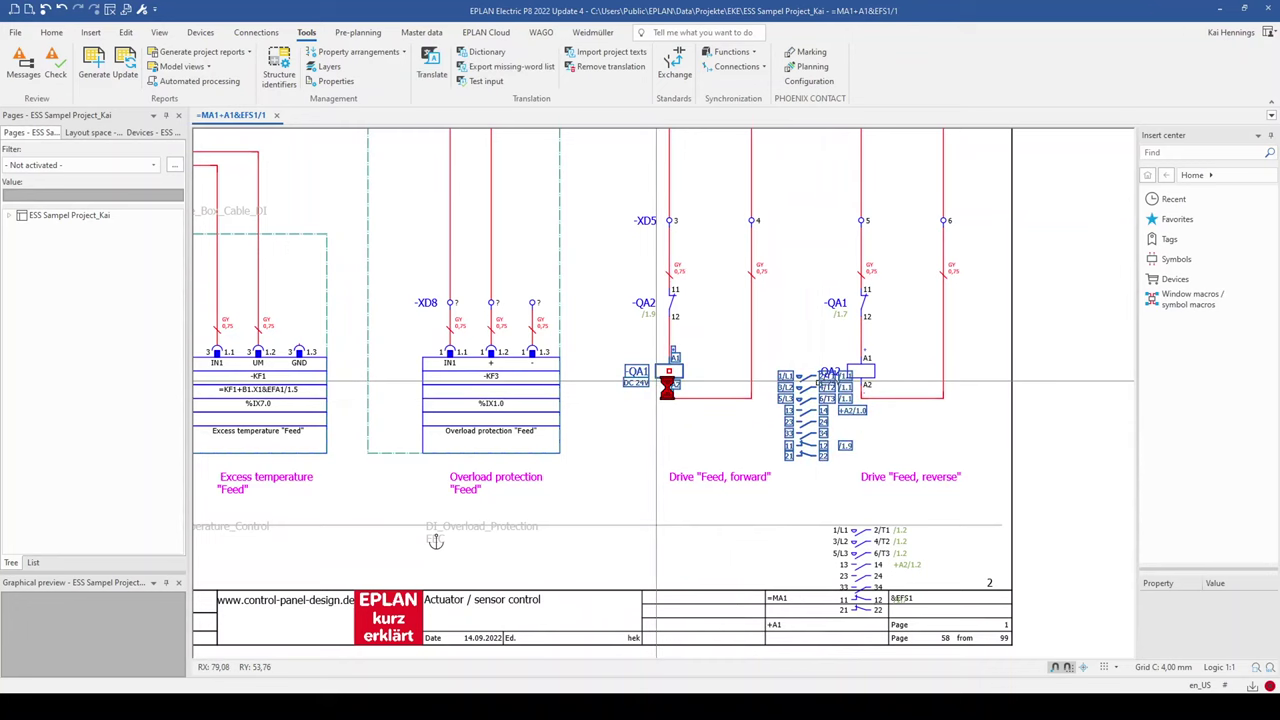
double_click(670, 396)
click(888, 213)
drag(884, 213, 862, 213)
text(0)
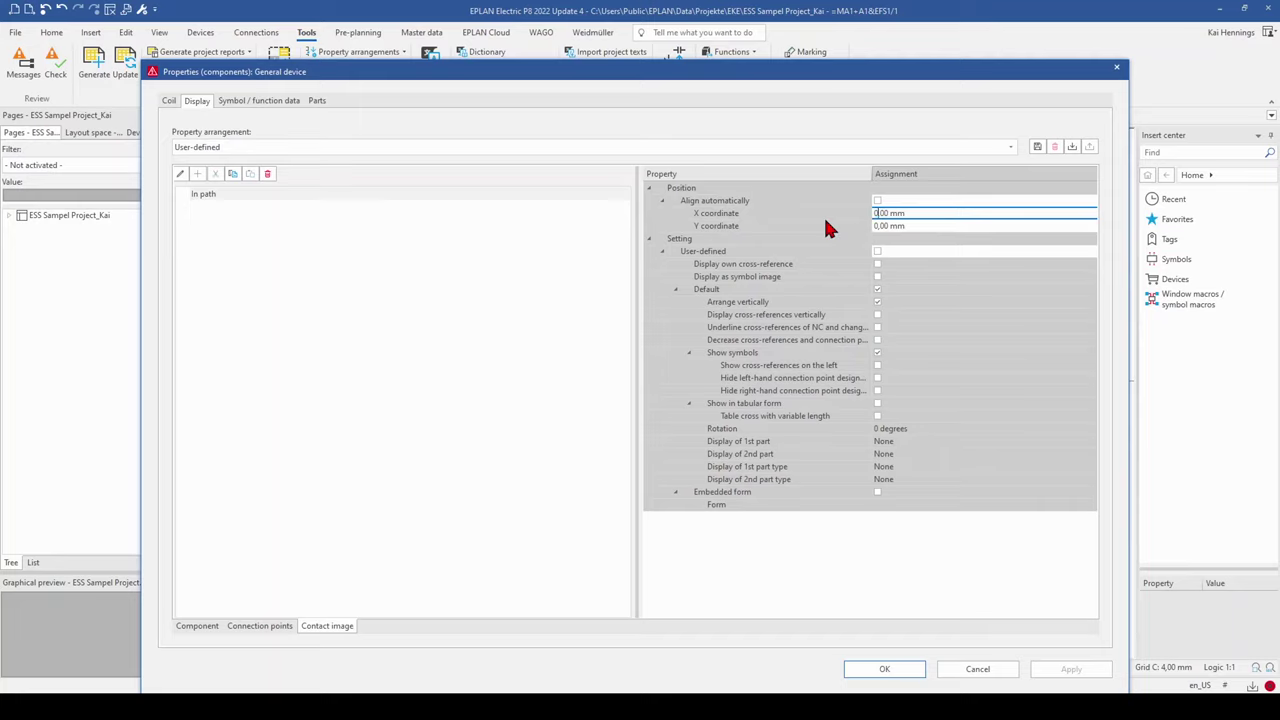
click(880, 229)
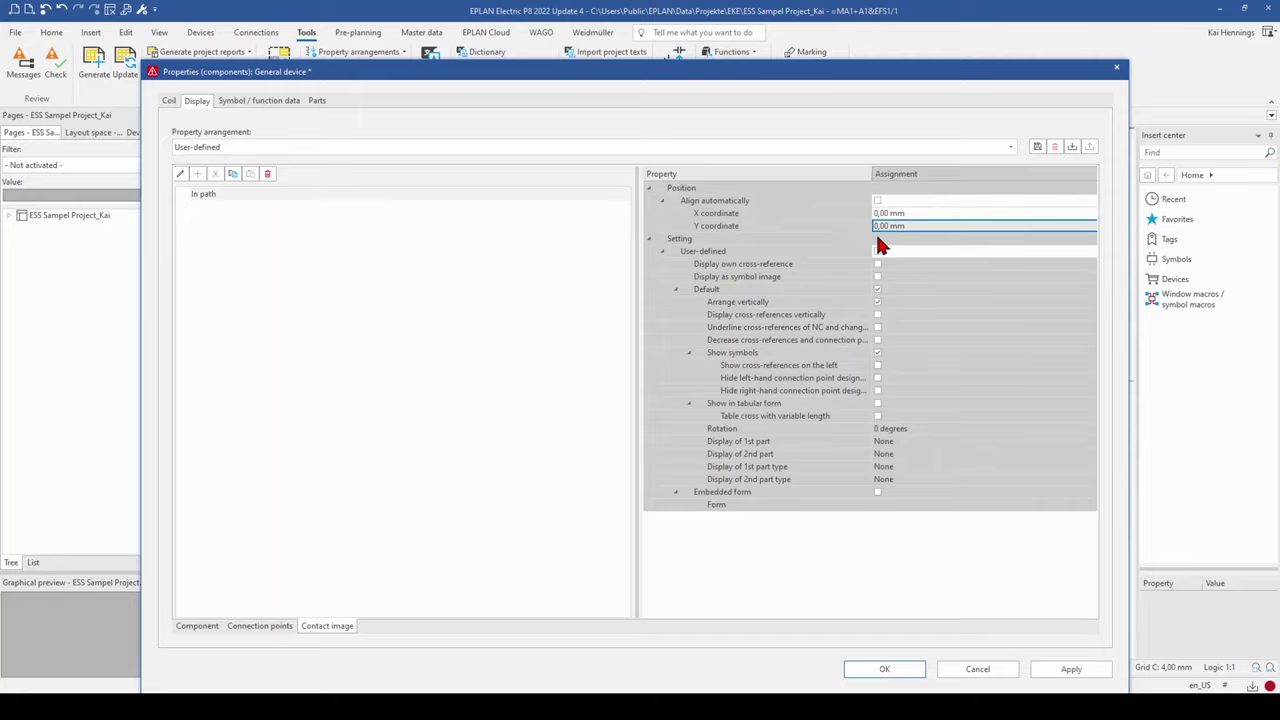
text(20)
click(884, 669)
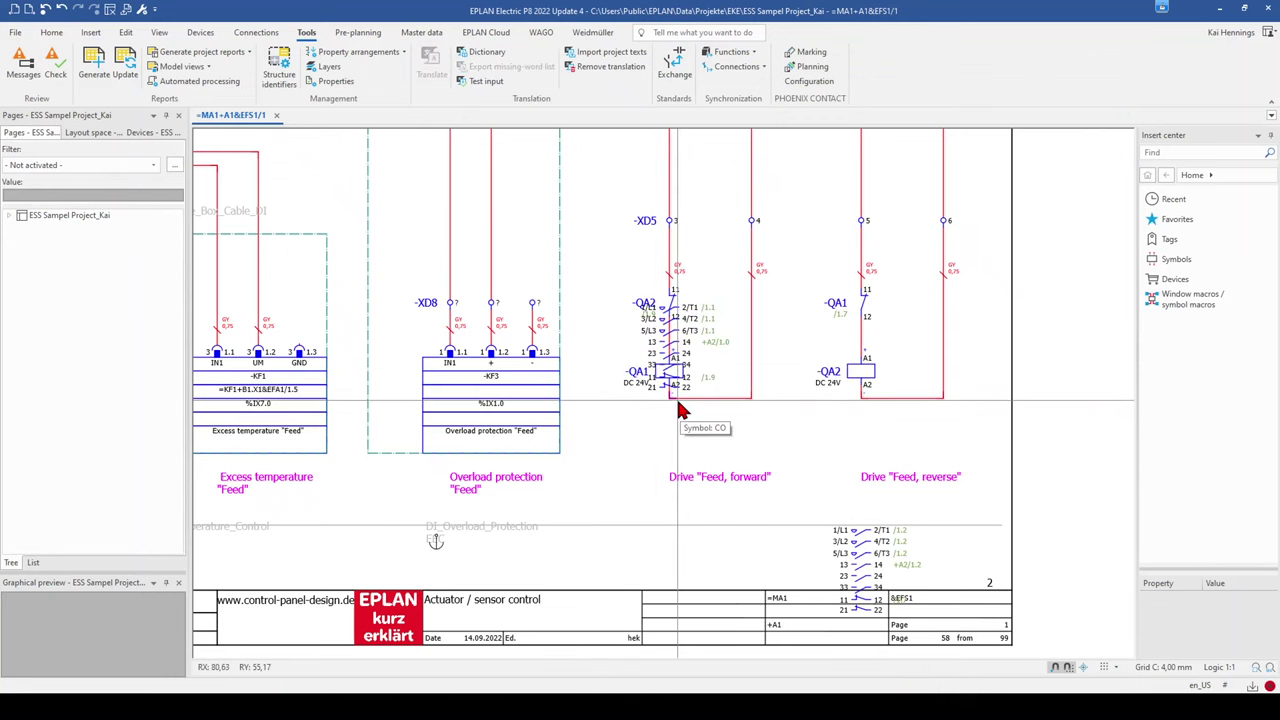
Turn automatic alignment of the -QA1 contact image on in the coil's display properties.
scroll(678, 410, up, 2)
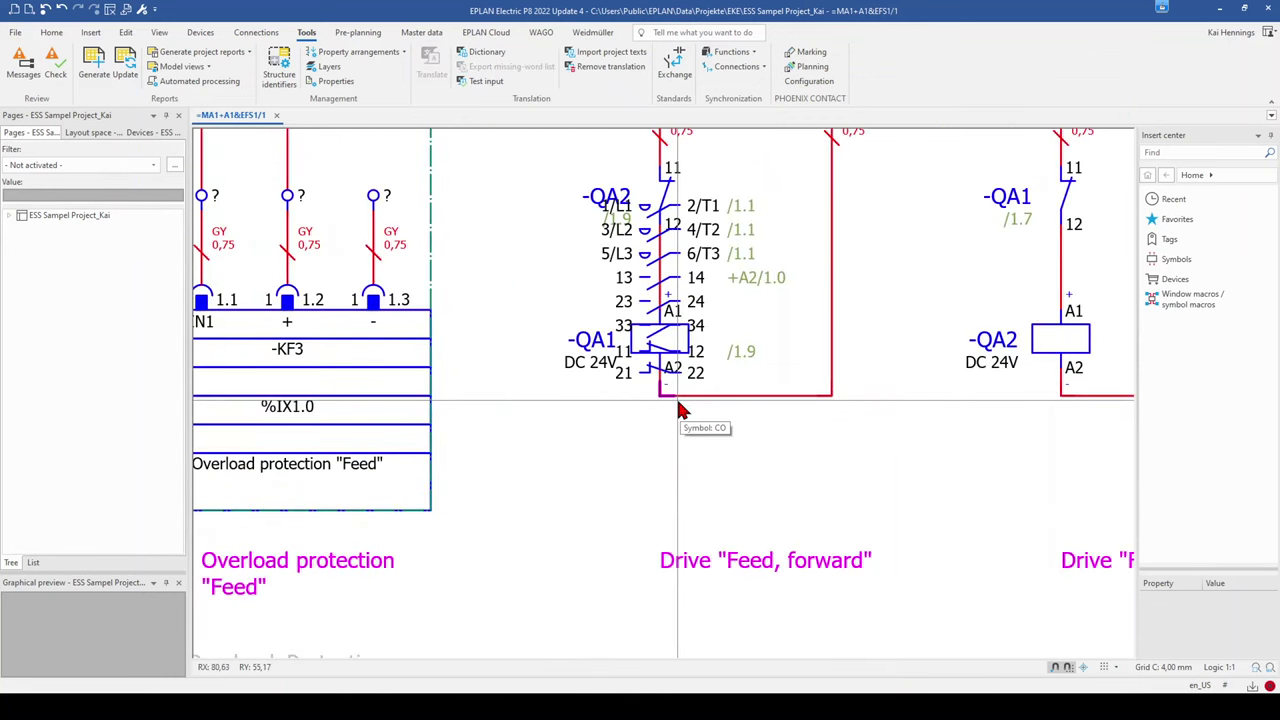
click(652, 360)
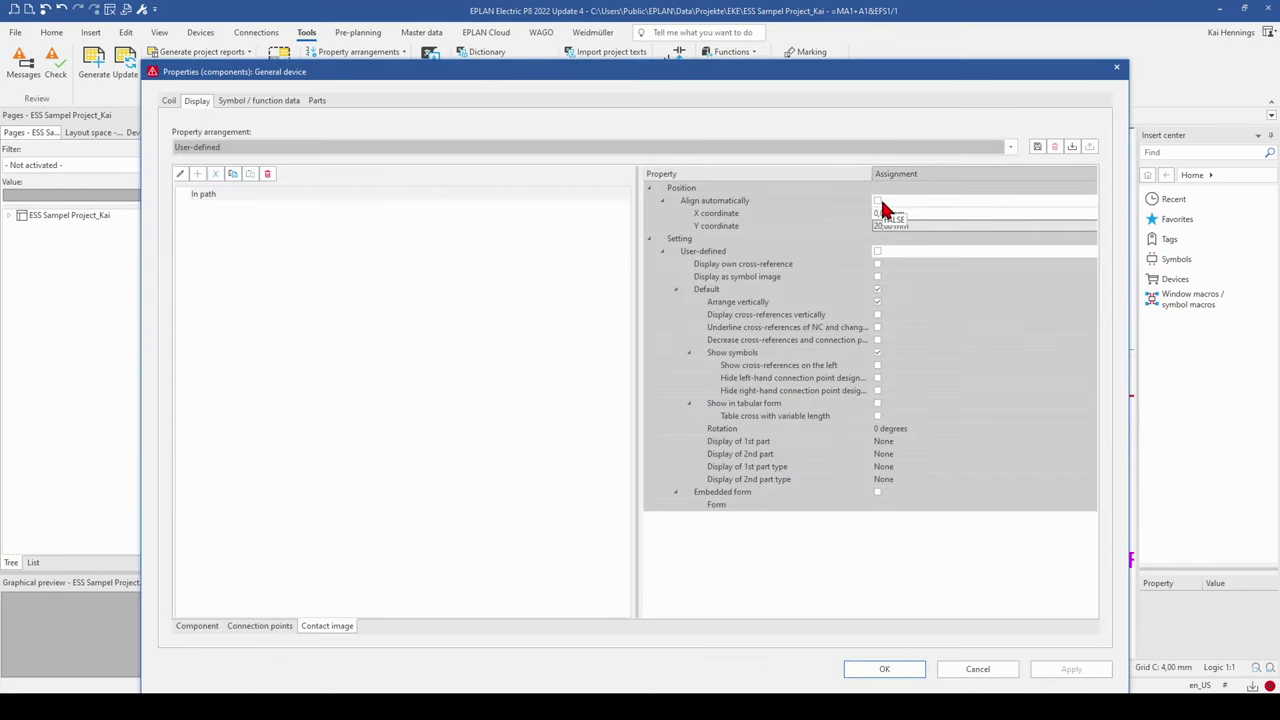
click(885, 669)
Make coil -QA1's contact image movable with its property texts and reposition it freely between the -QA1 and -QA2 circuits.
scroll(586, 394, down, 3)
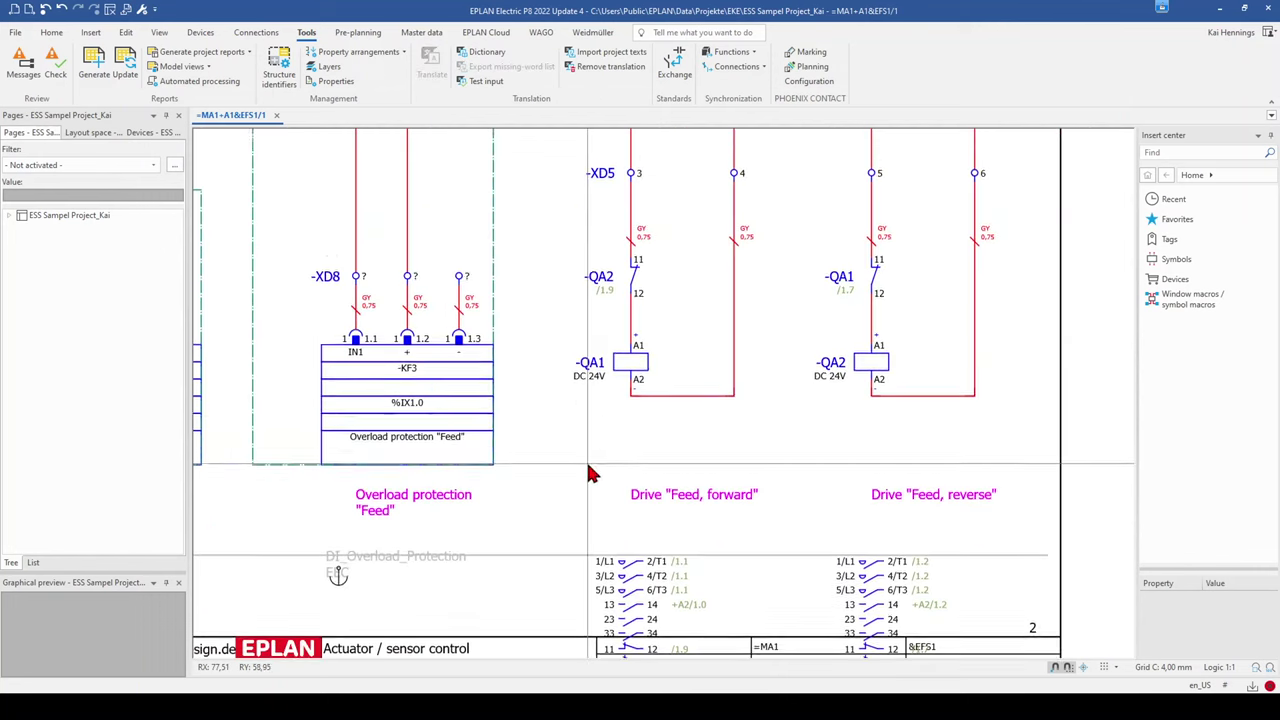
scroll(590, 378, up, 1)
scroll(590, 506, down, 1)
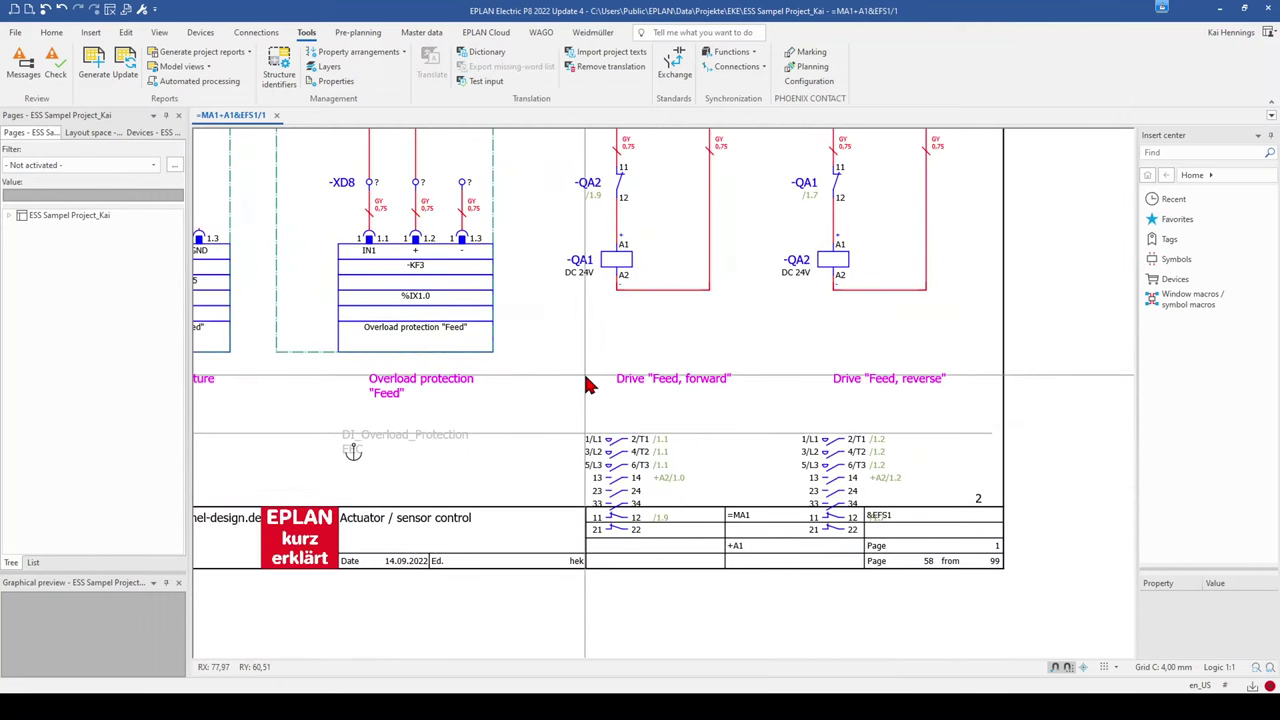
click(621, 478)
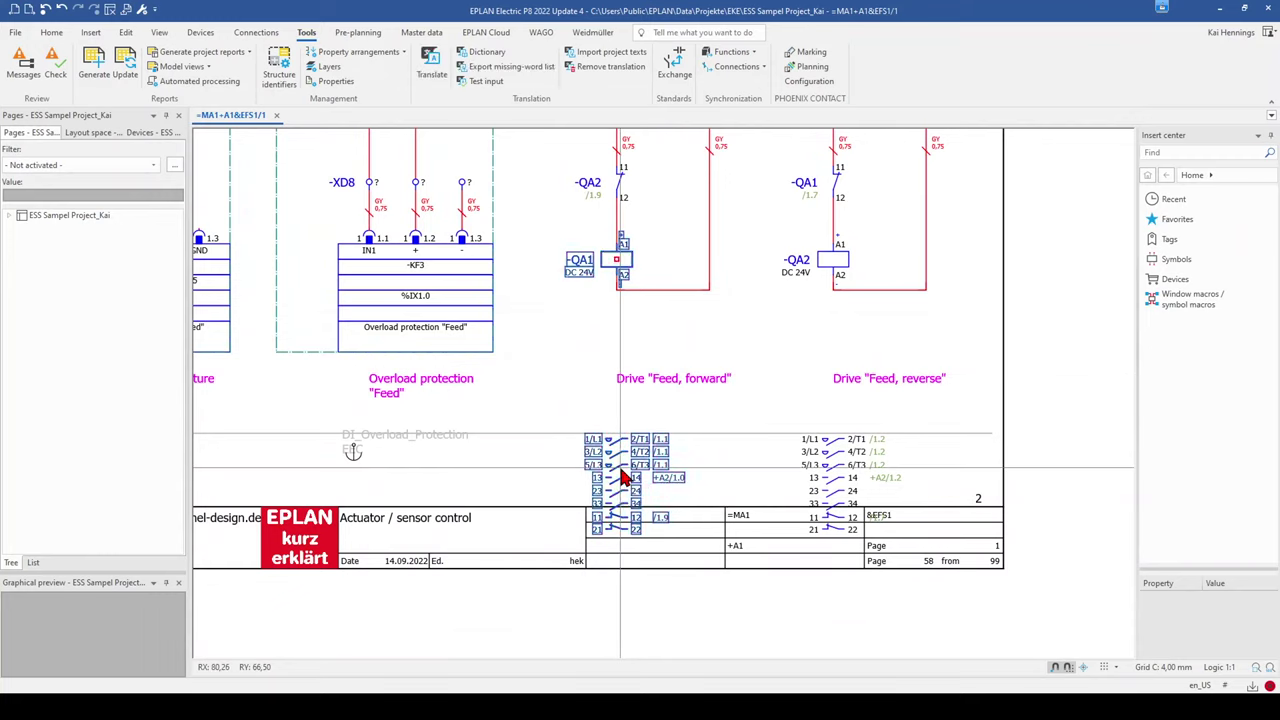
right_click(620, 263)
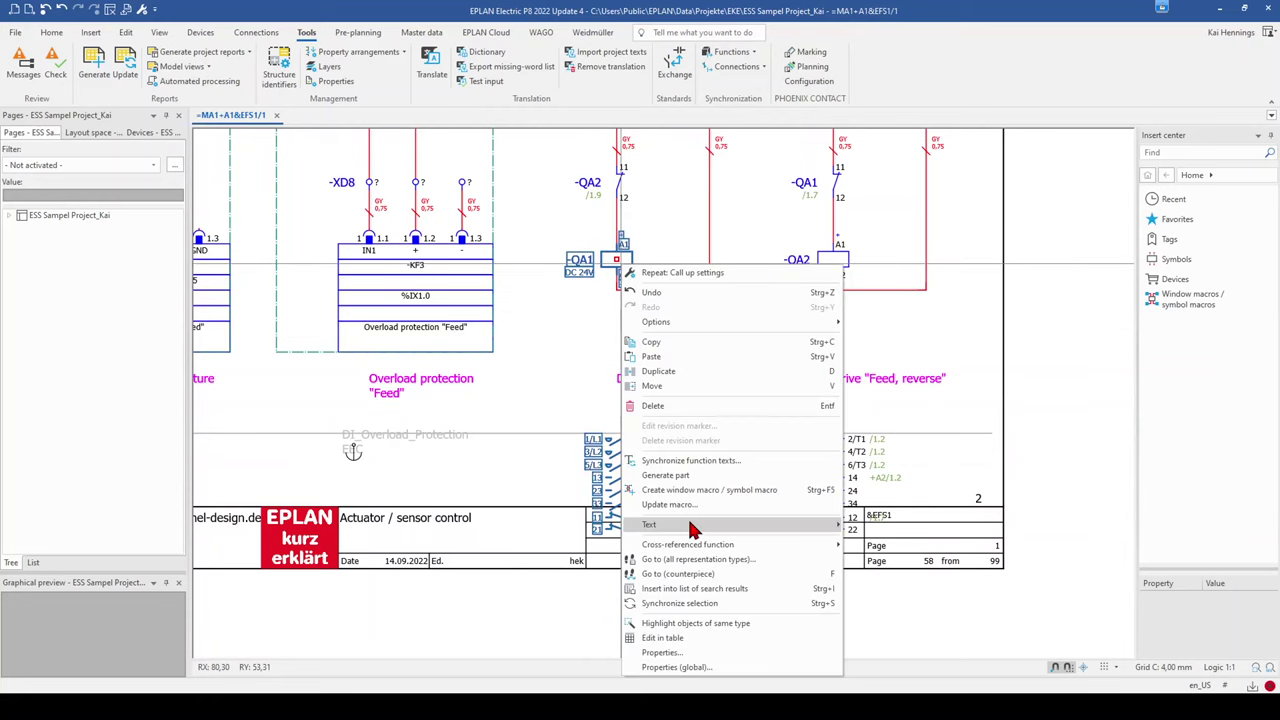
mouse_move(700, 524)
click(905, 526)
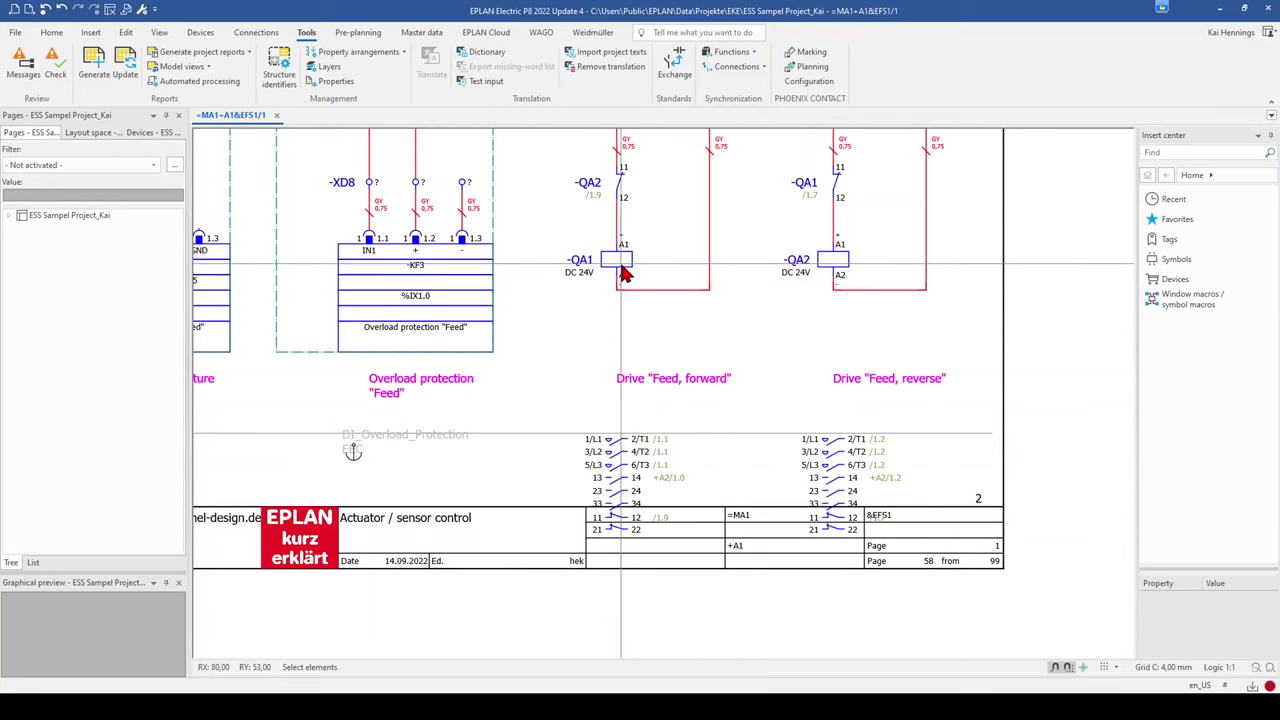
click(622, 478)
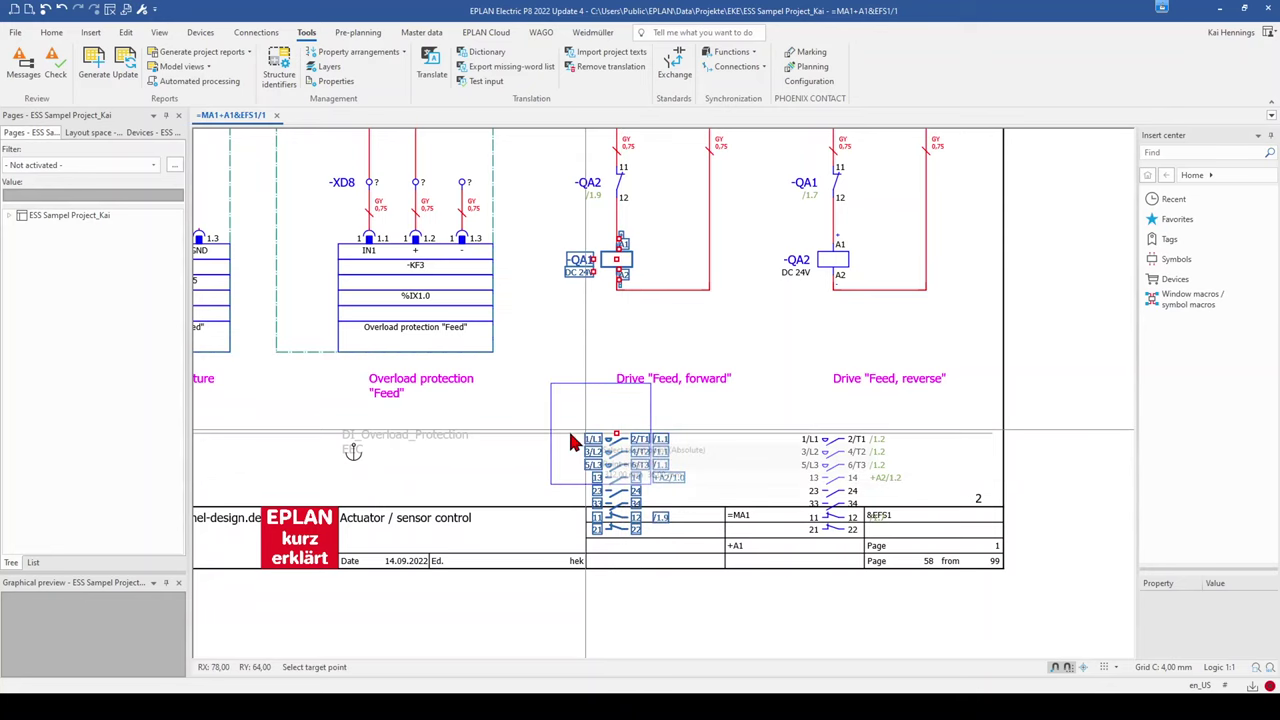
click(626, 428)
click(628, 427)
click(627, 423)
click(627, 426)
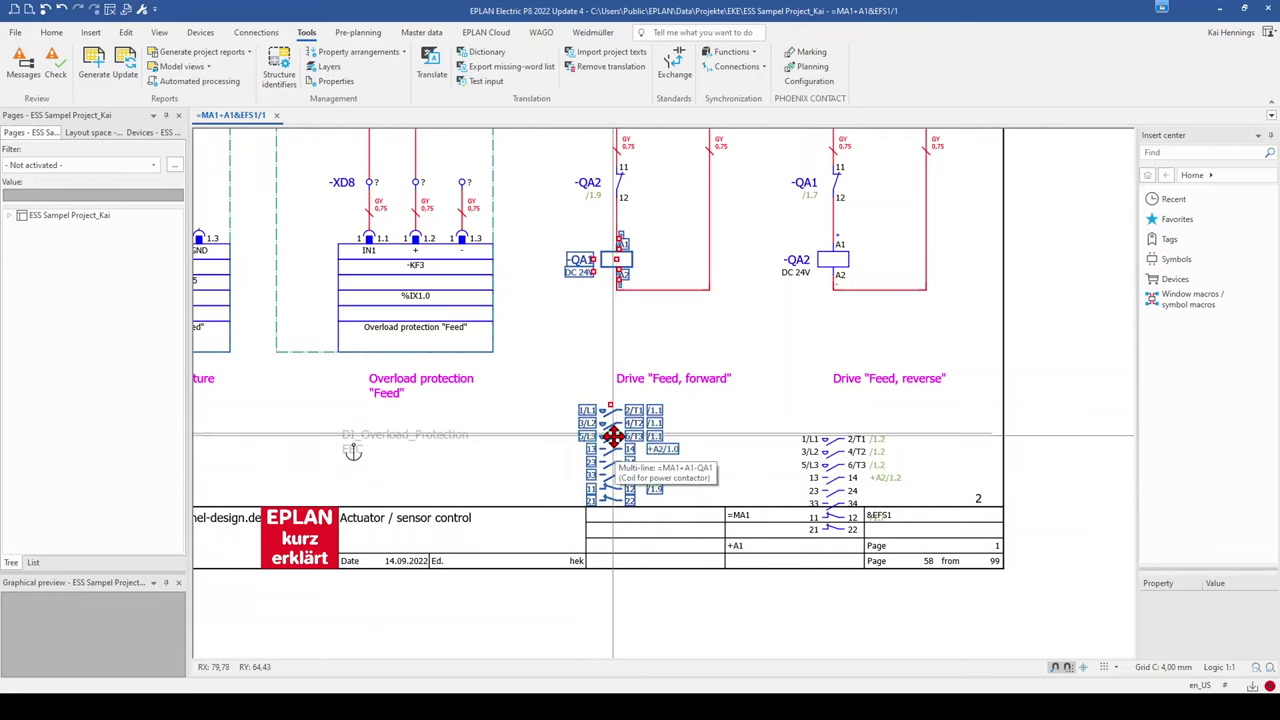
click(779, 339)
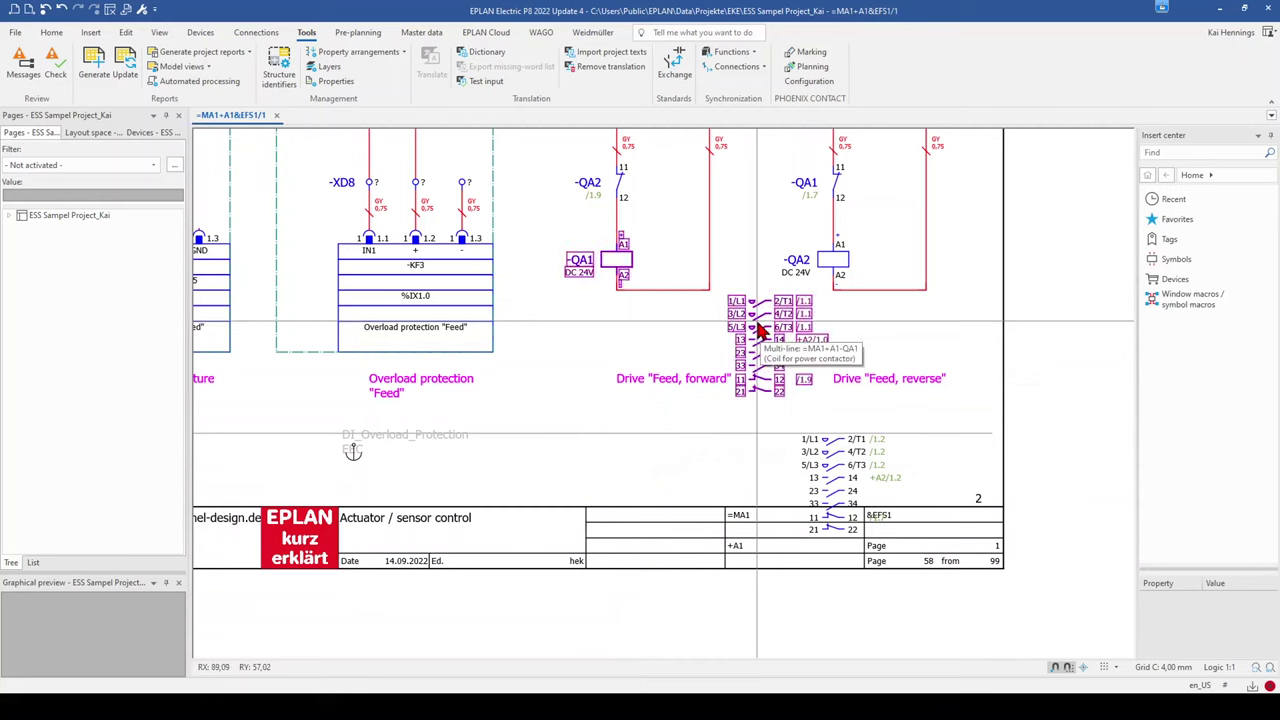
Reopen the coil -QA1 properties and turn automatic alignment of its contact image back on.
click(604, 268)
double_click(622, 283)
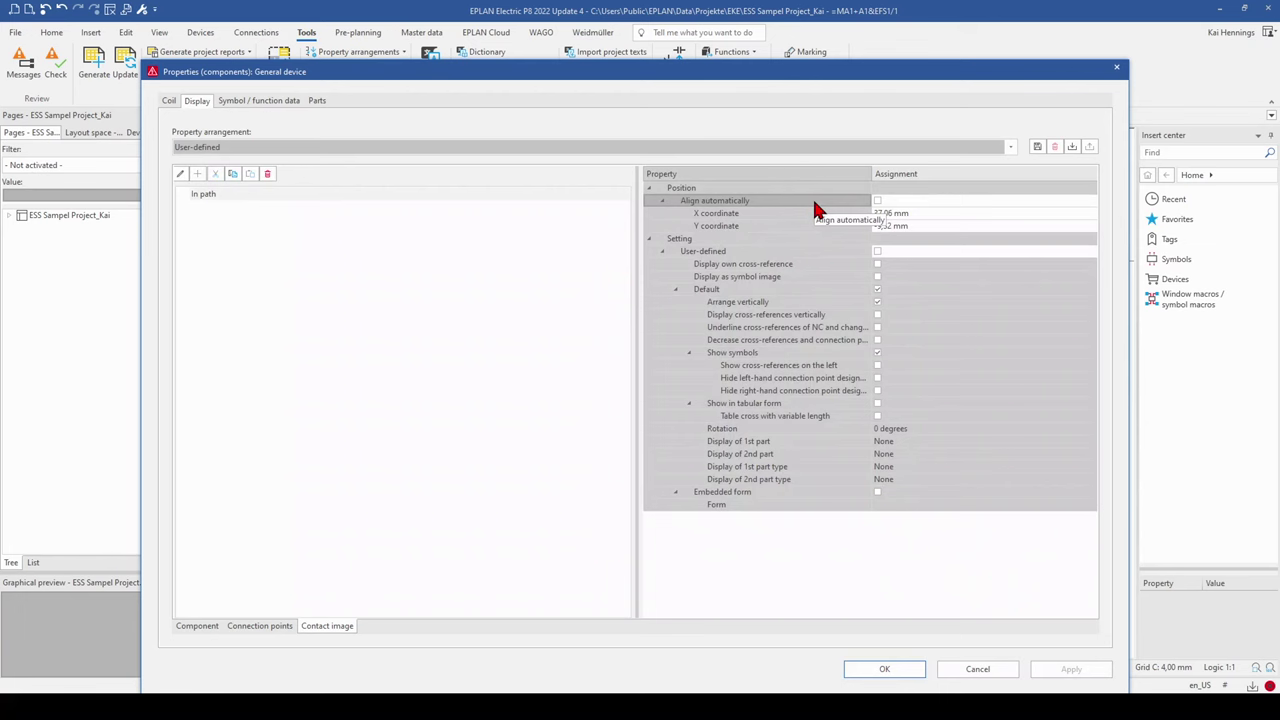
click(877, 200)
click(865, 675)
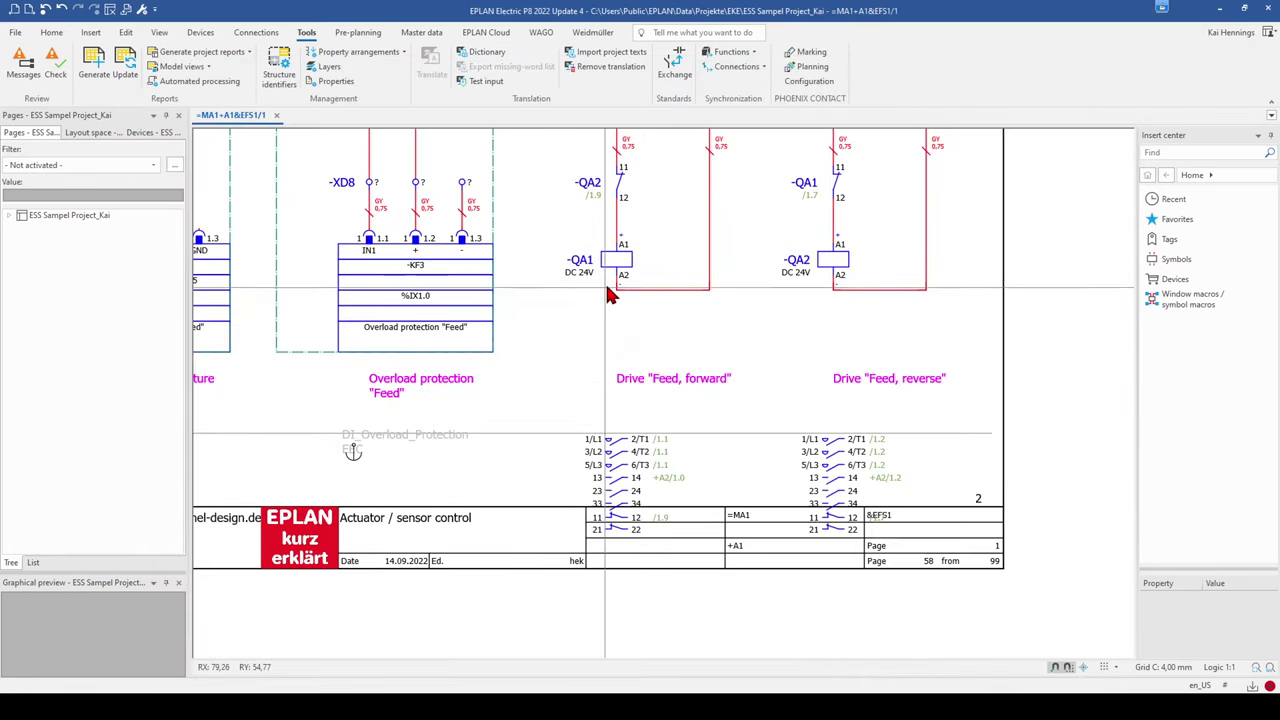
Enable the user-defined contact image settings for coil -QA1 and show the contact image in tabular form.
click(607, 274)
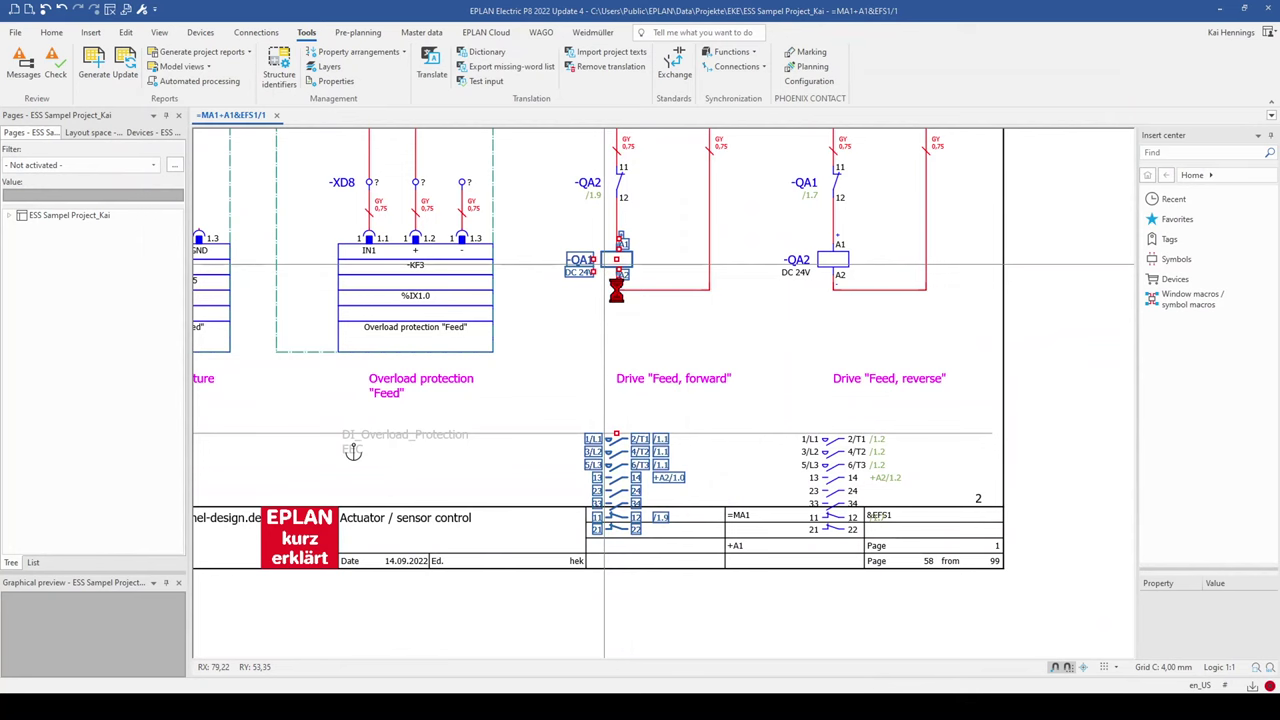
double_click(669, 477)
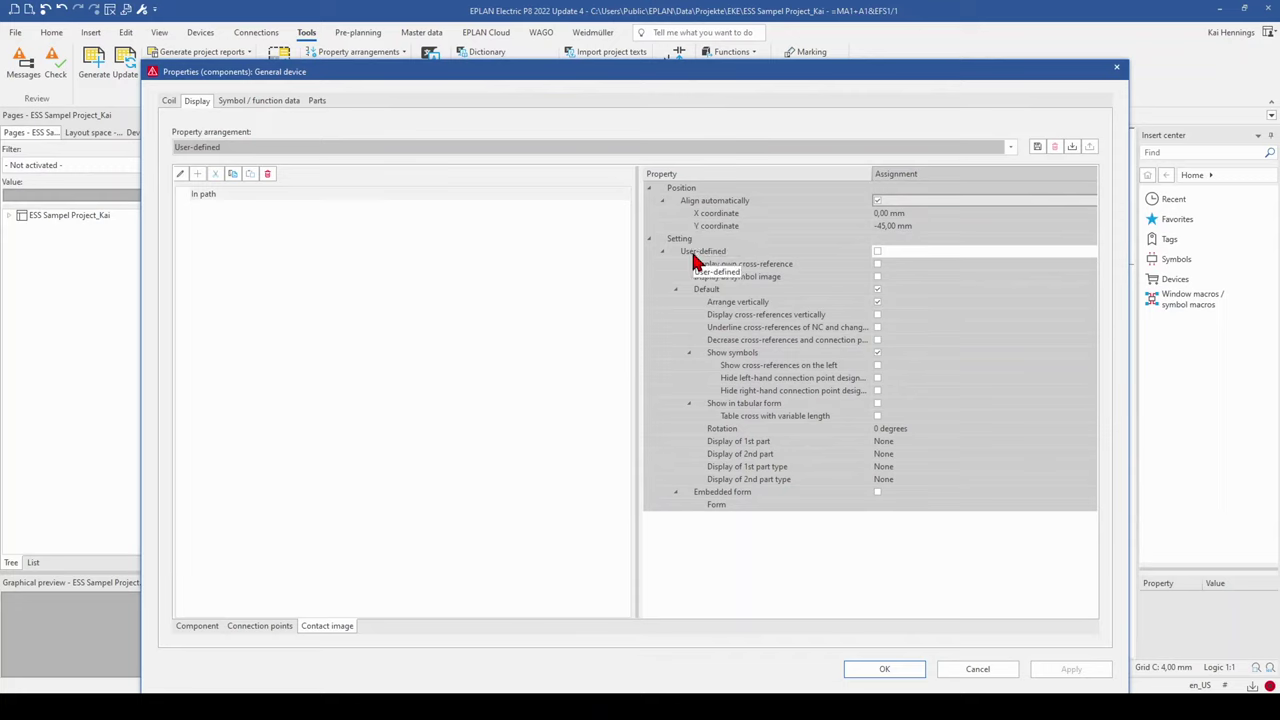
click(877, 251)
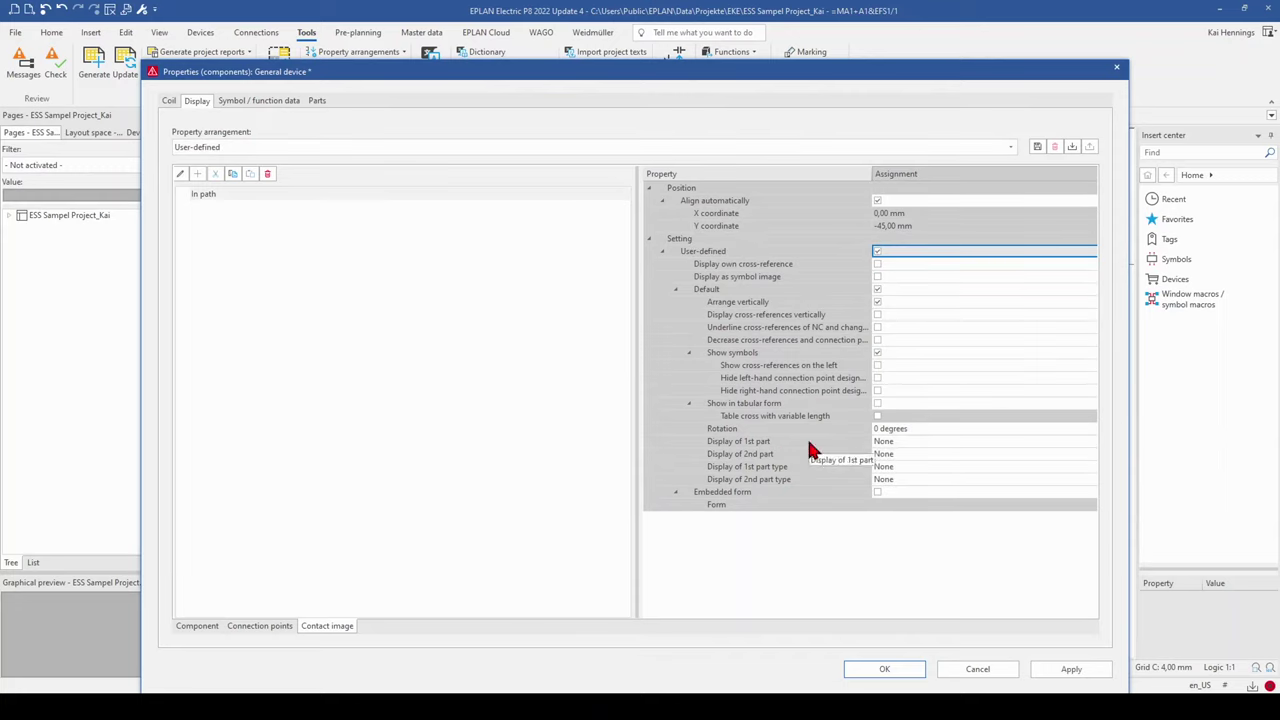
click(877, 403)
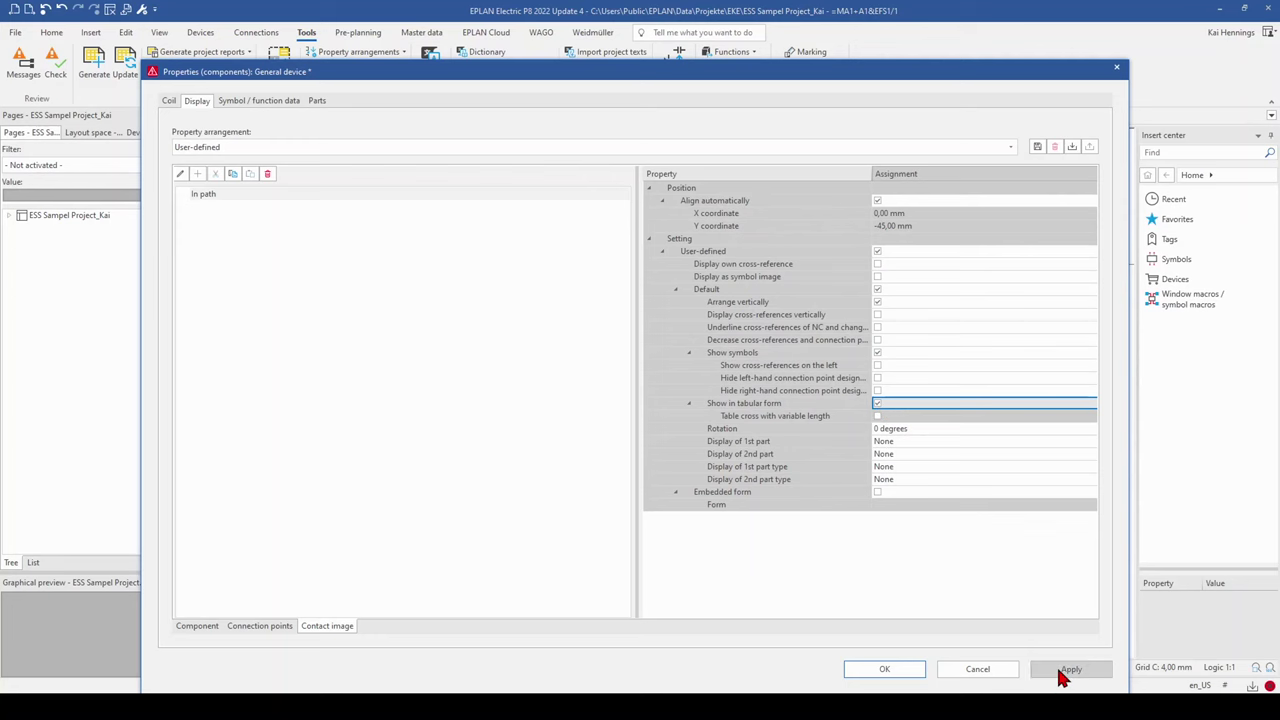
click(1062, 672)
click(880, 669)
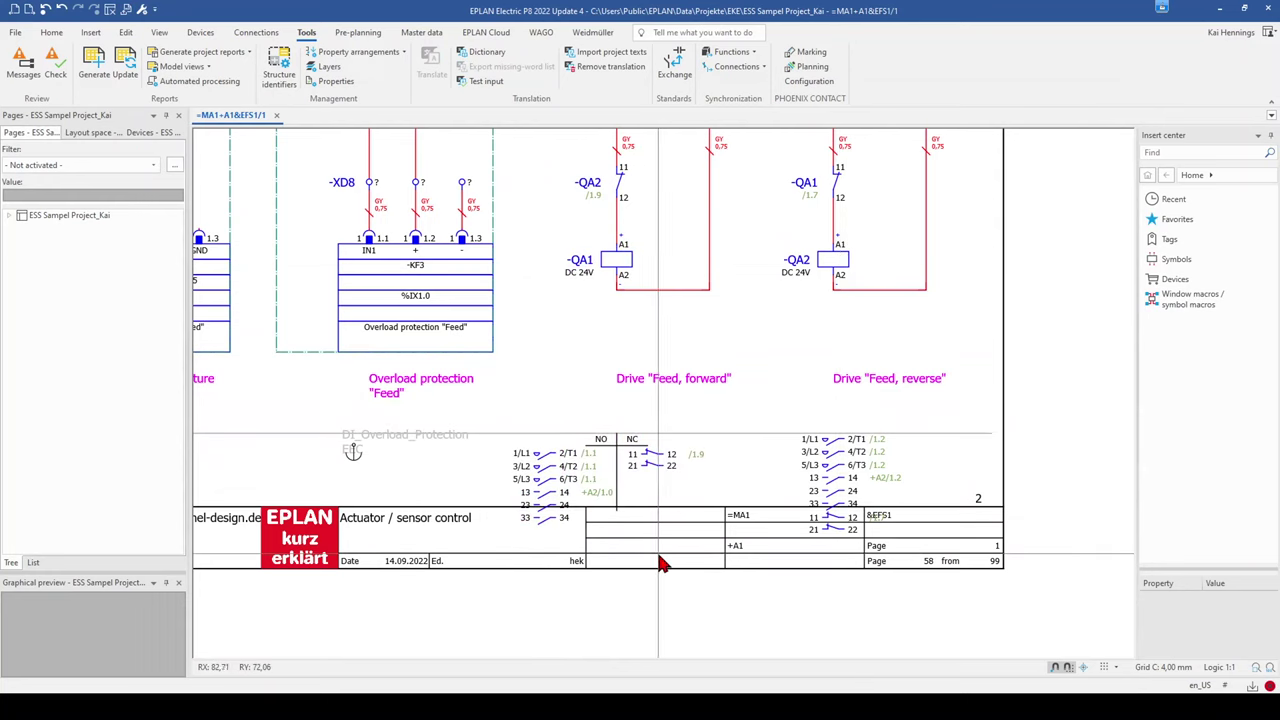
Examine the tabular contact image of -QA1 and check the part assigned in the coil's properties.
scroll(630, 555, up, 2)
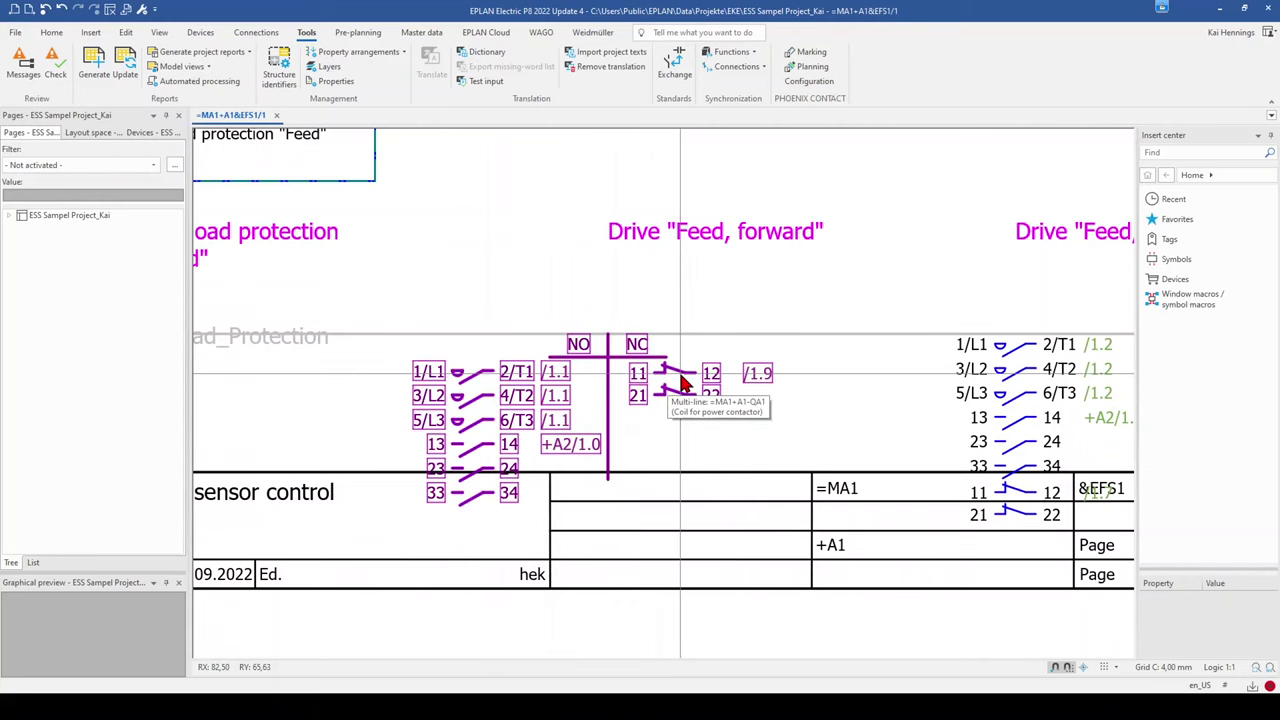
scroll(709, 389, down, 5)
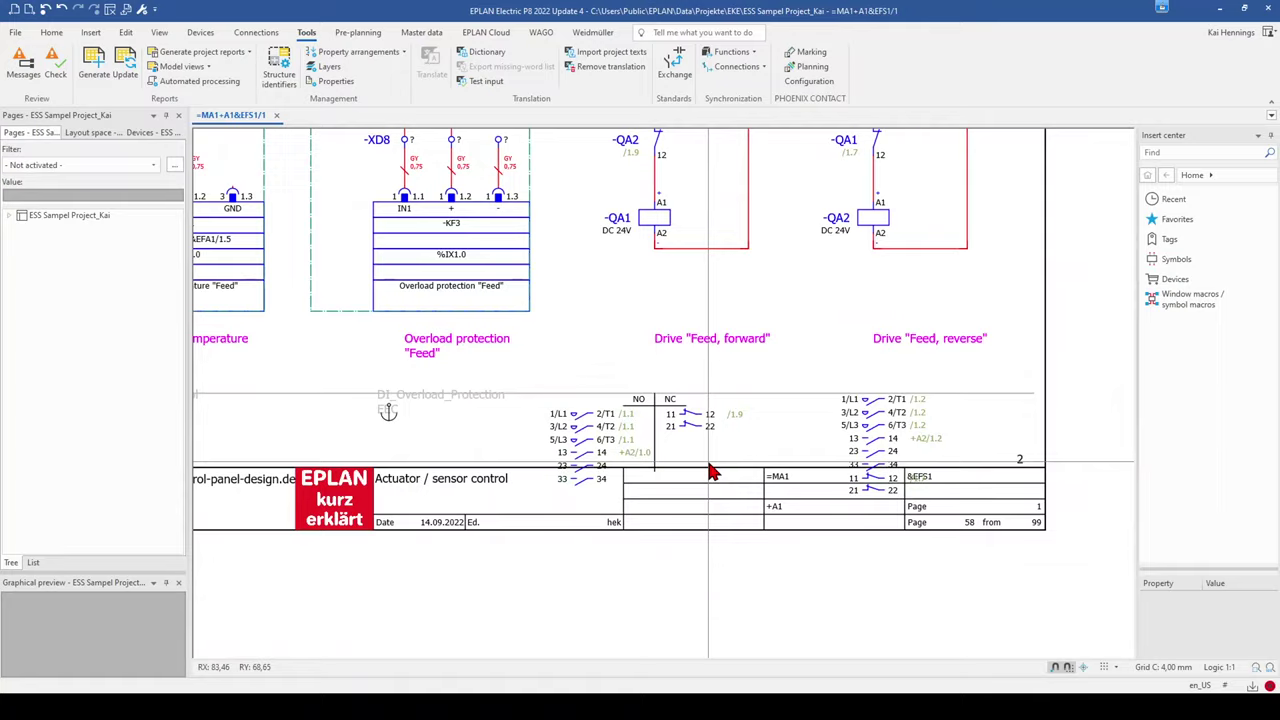
scroll(686, 524, up, 1)
click(617, 316)
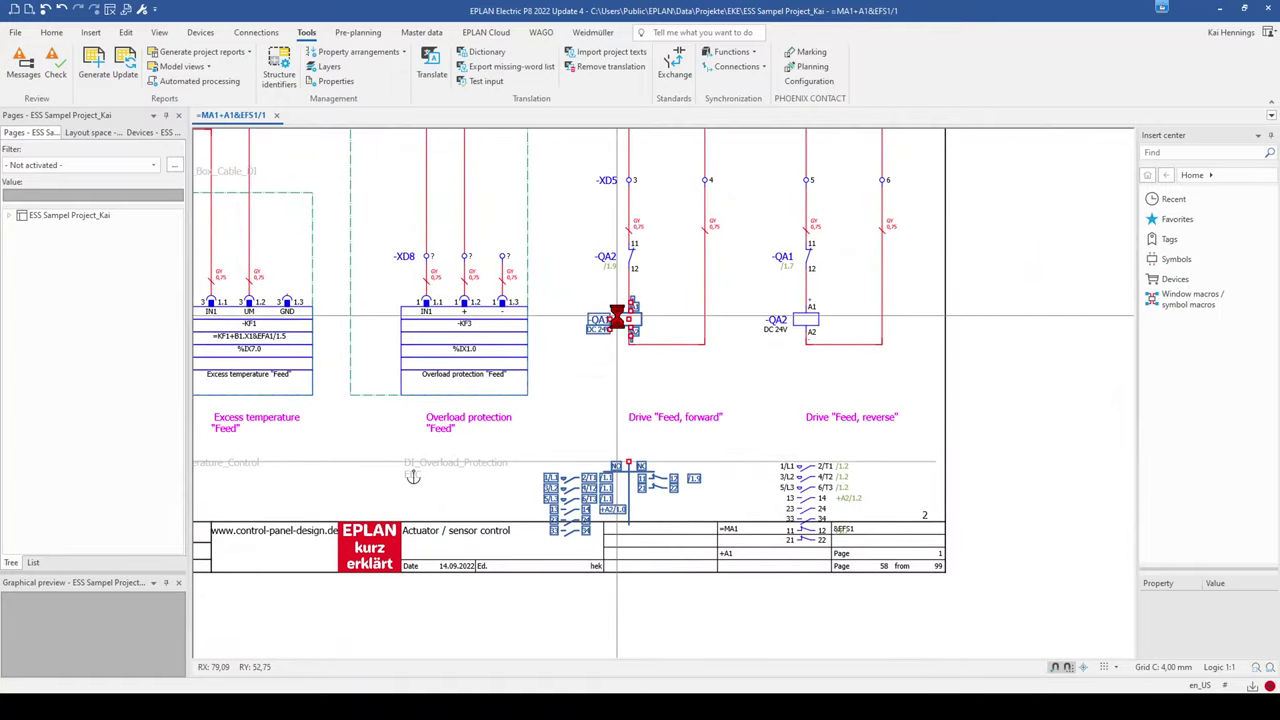
double_click(617, 316)
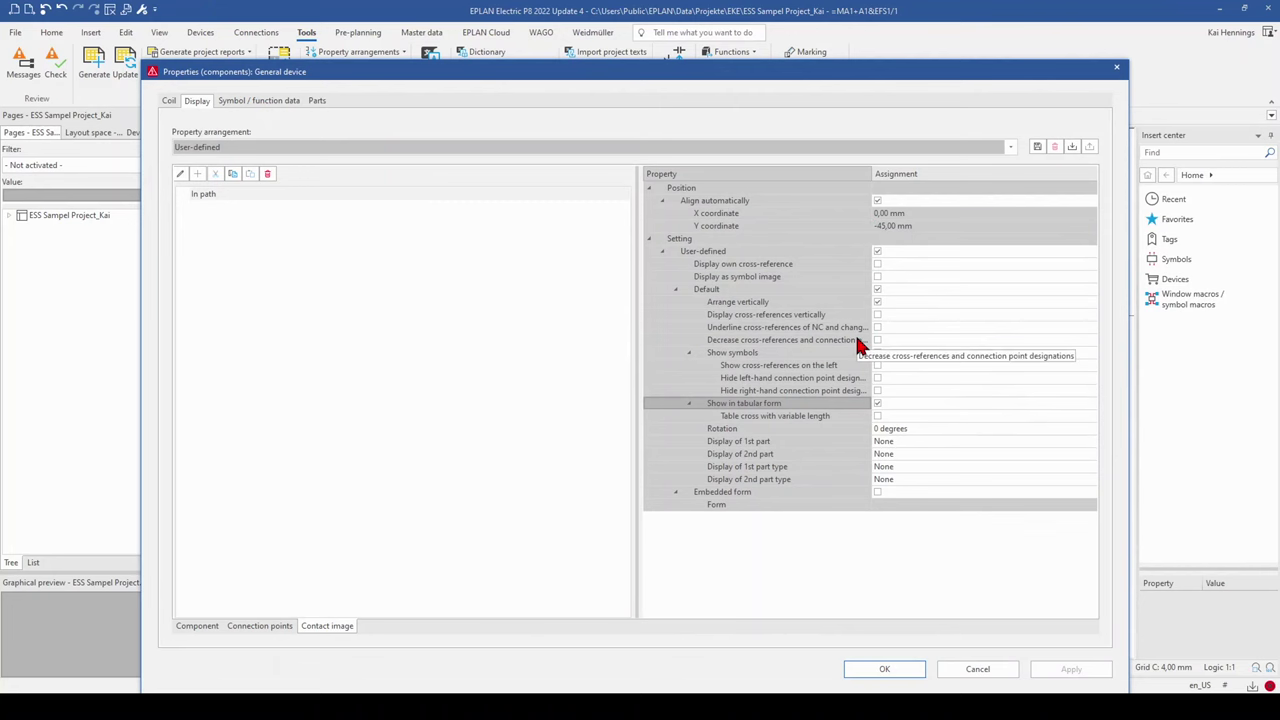
click(316, 101)
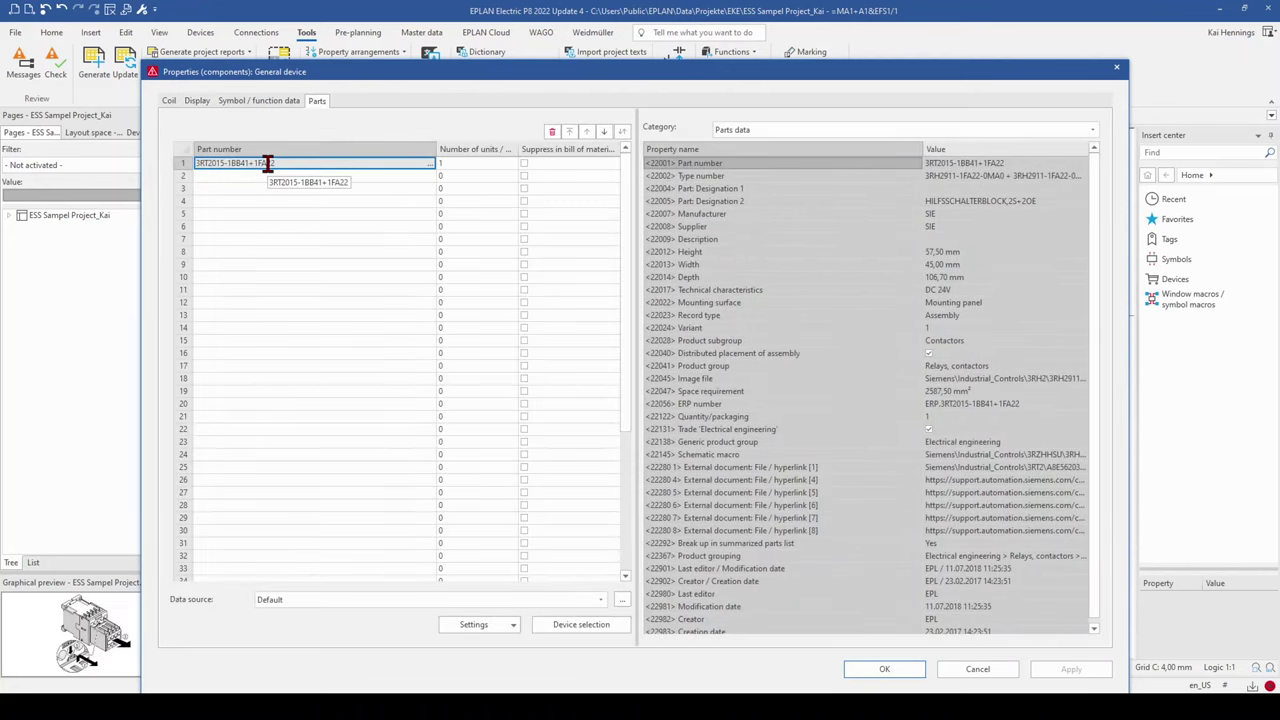
click(197, 104)
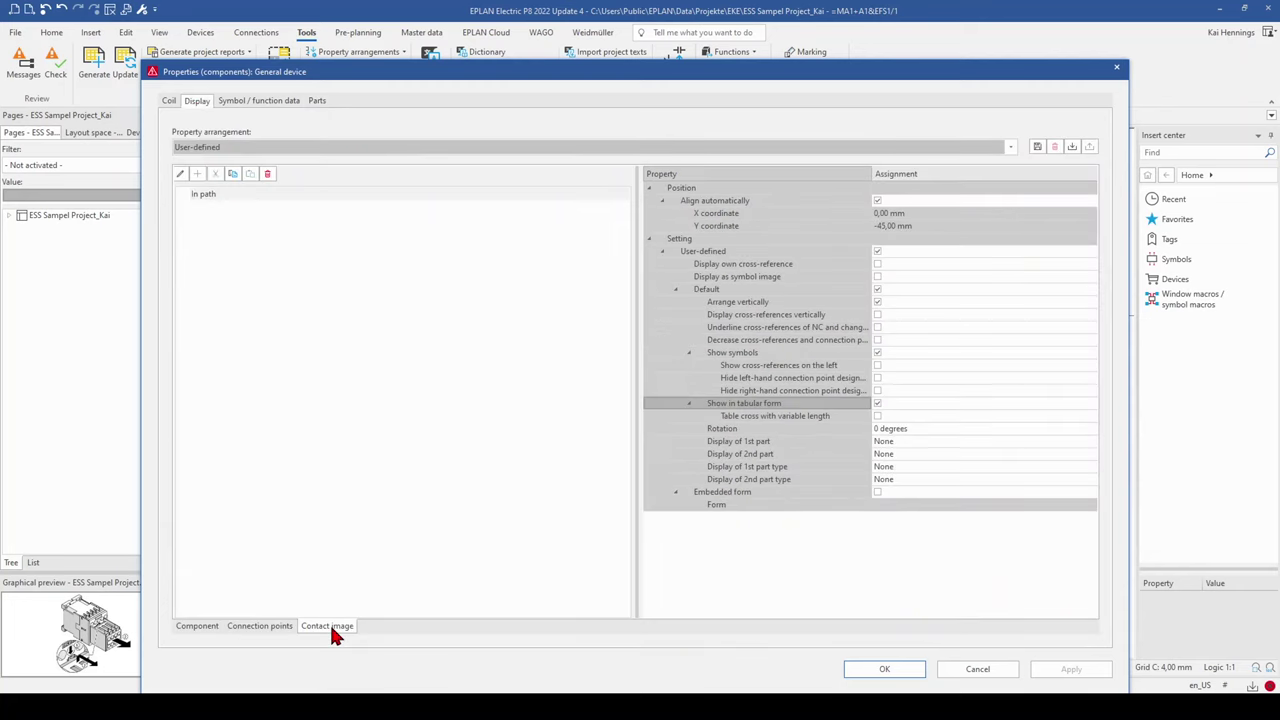
Check the coil's part rows and set the contact image's Display of 1st part to Top.
click(765, 441)
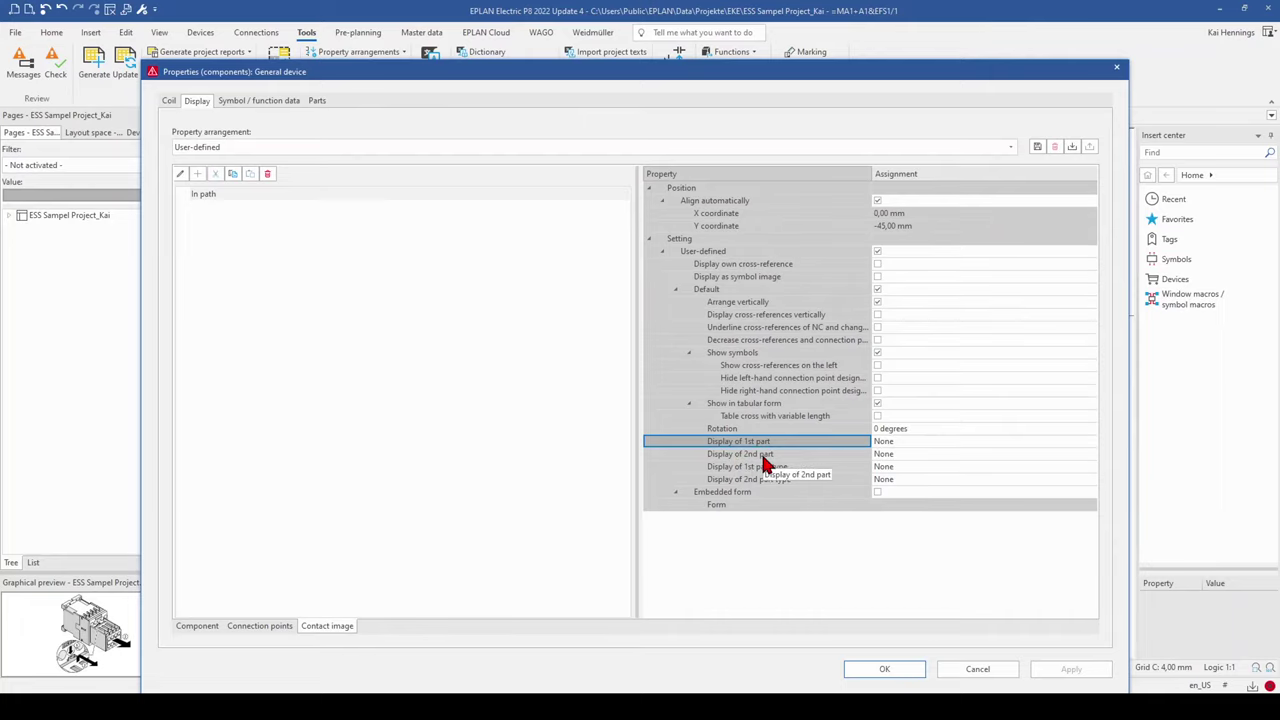
click(317, 100)
click(272, 175)
click(197, 101)
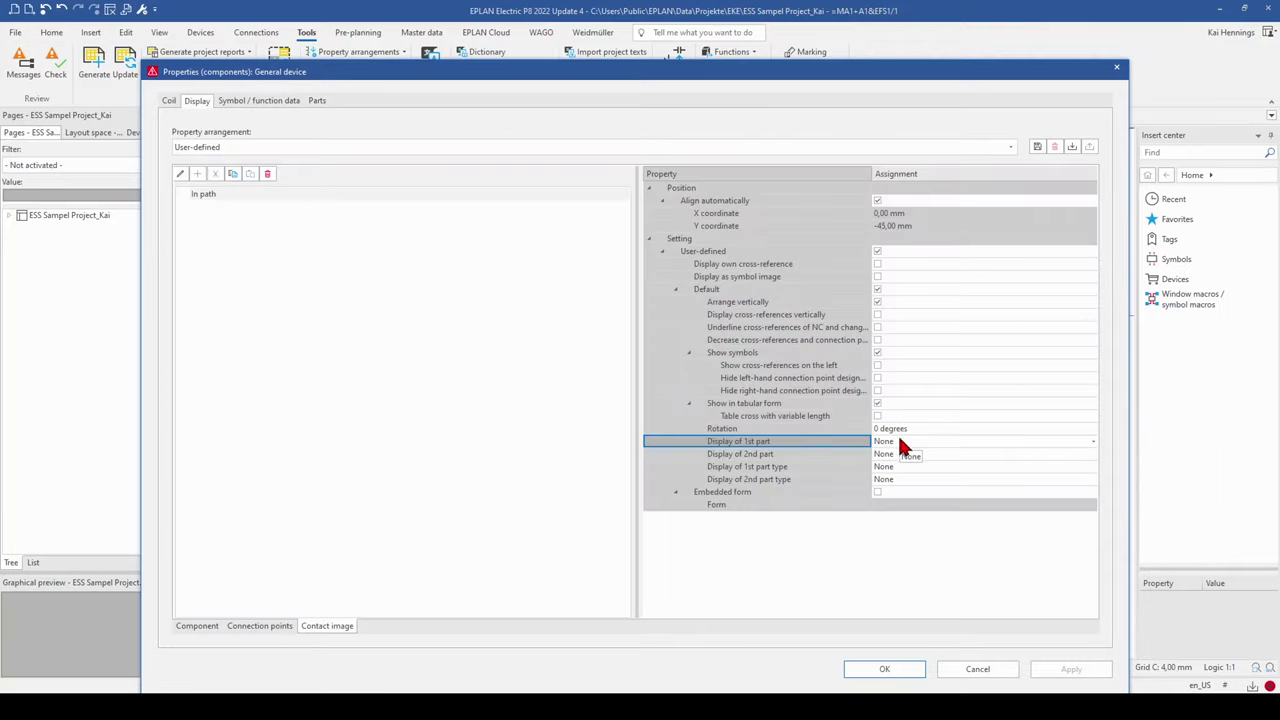
click(1093, 441)
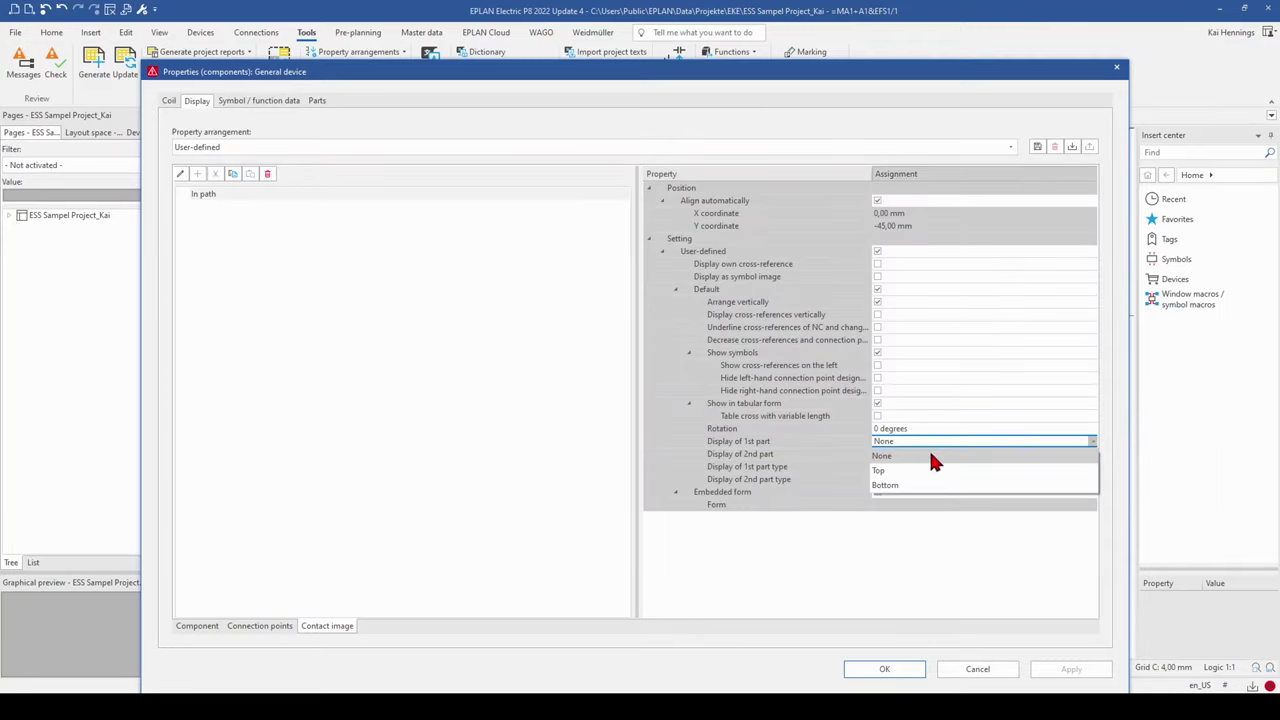
click(886, 471)
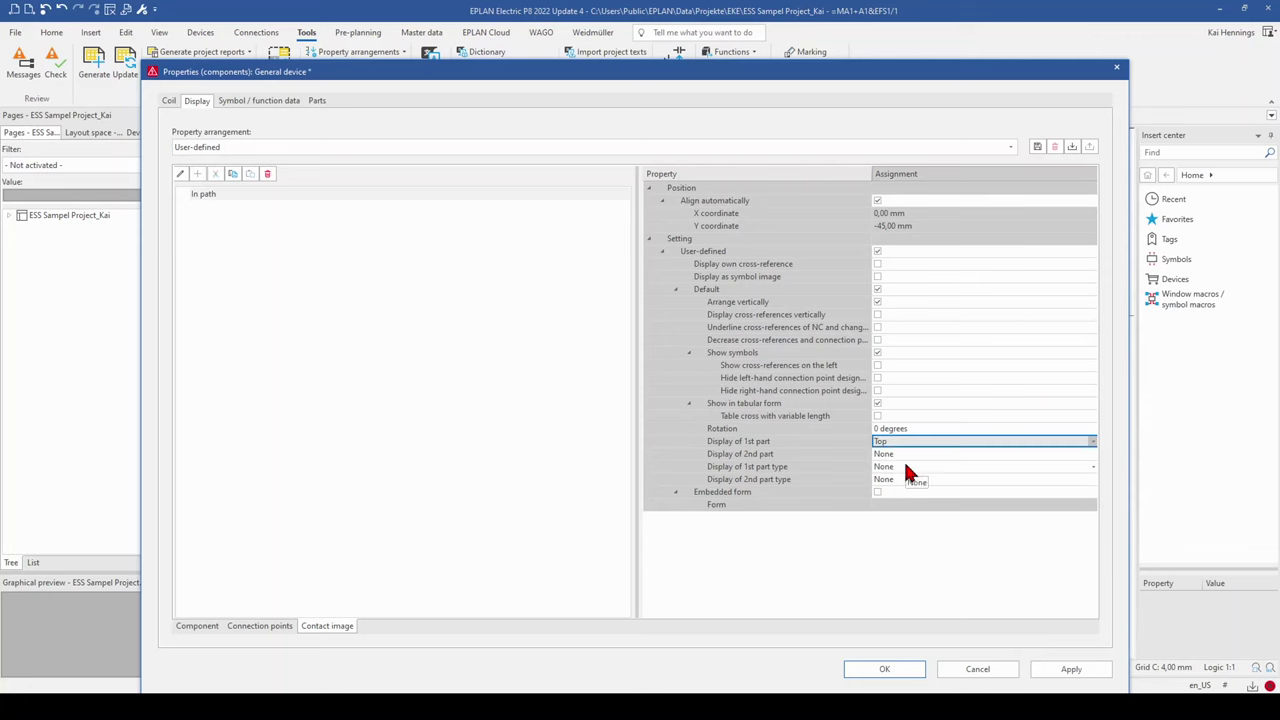
click(883, 668)
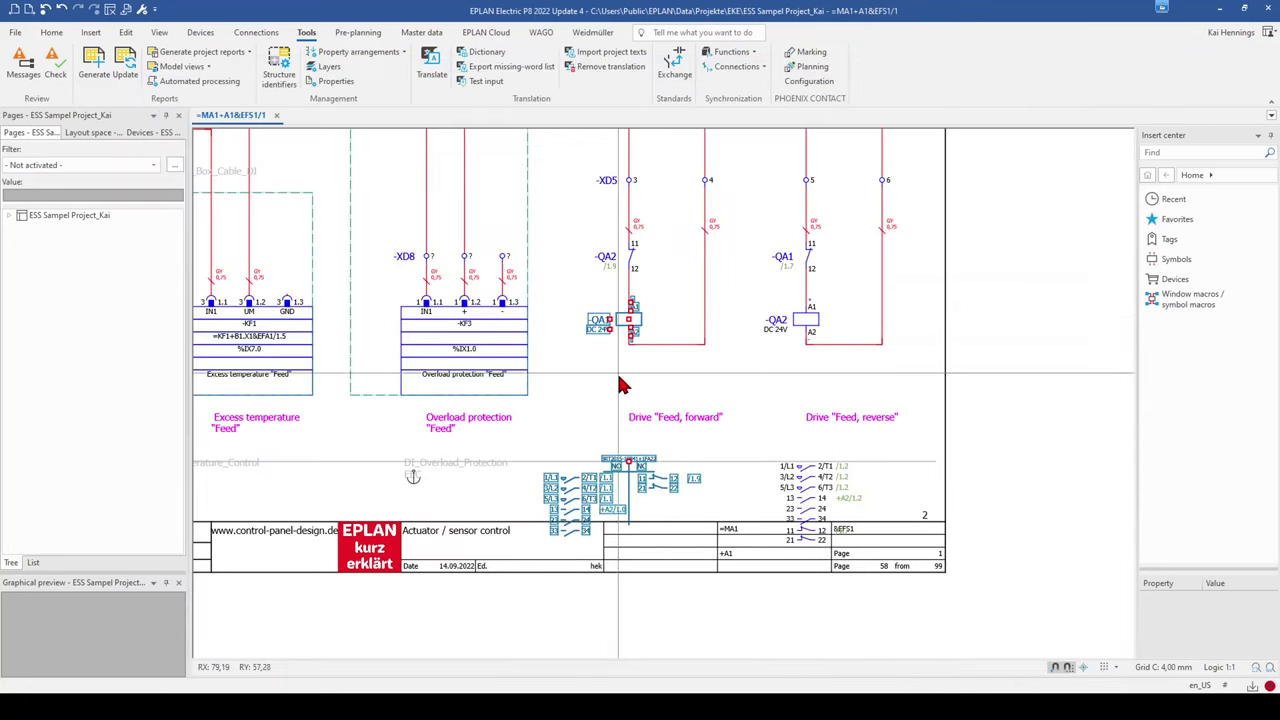
Reopen the coil -QA1 properties and turn off the tabular form of its contact image.
scroll(683, 433, up, 3)
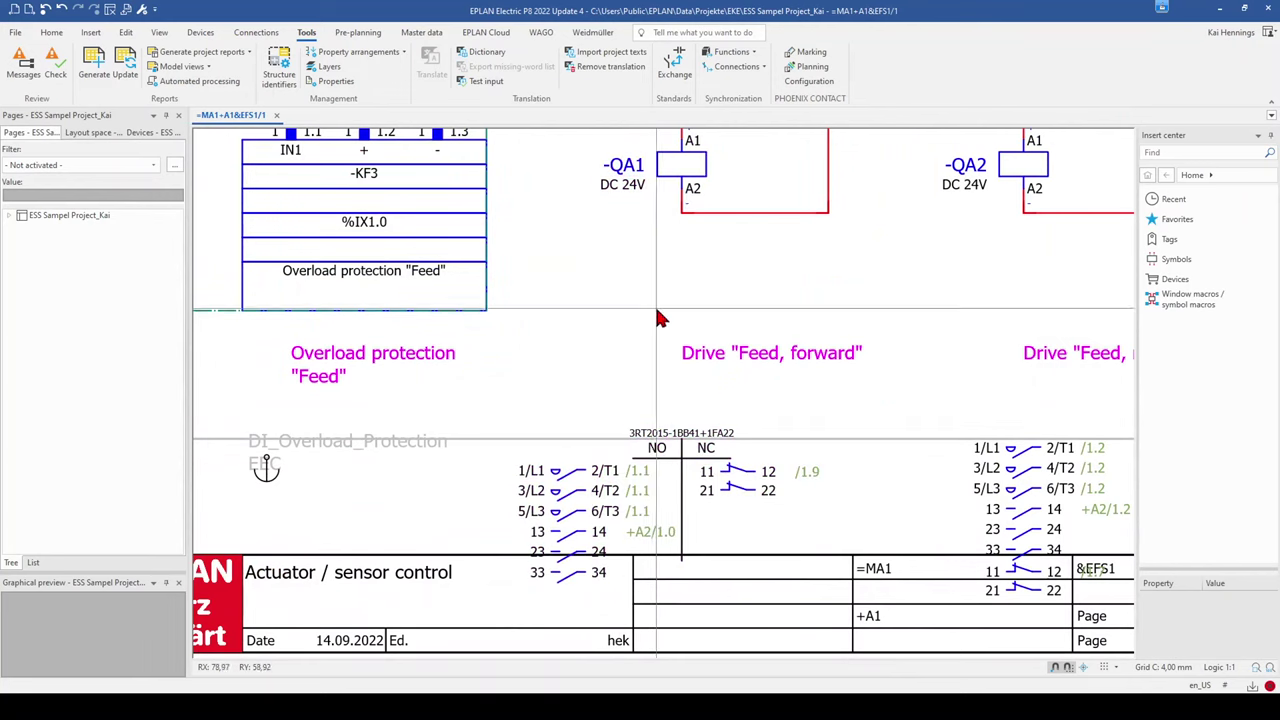
click(673, 172)
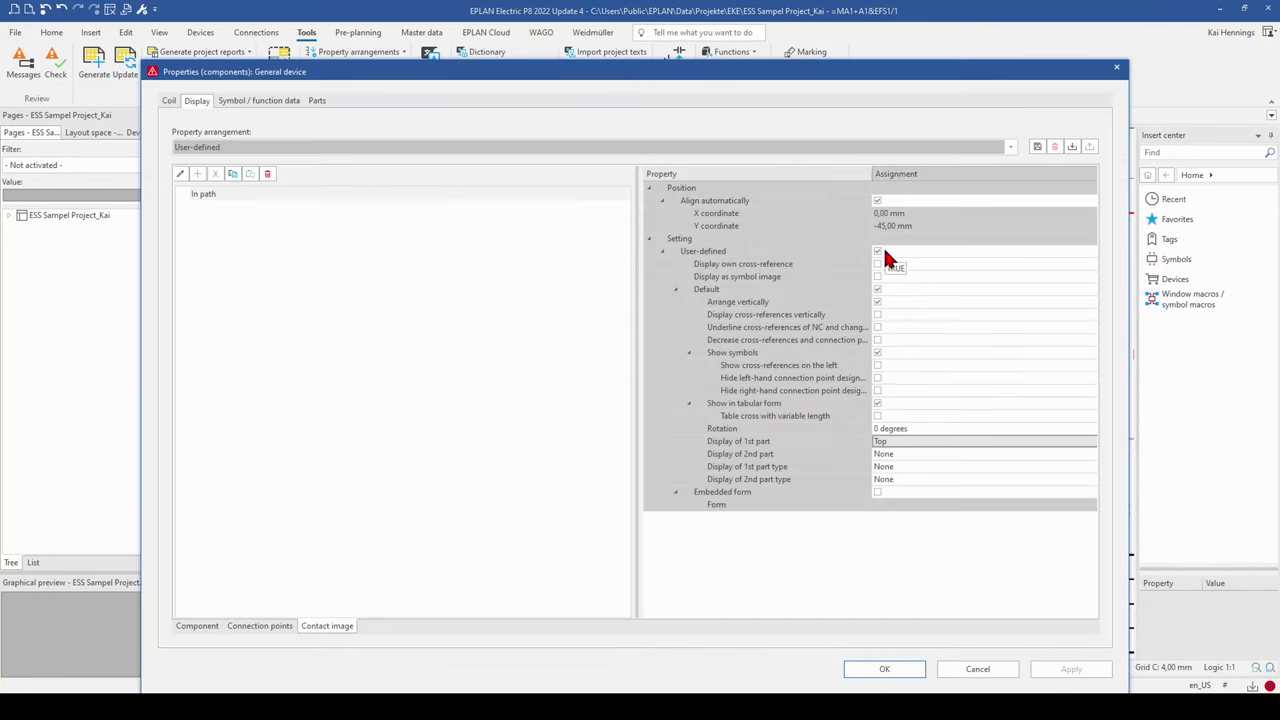
click(878, 406)
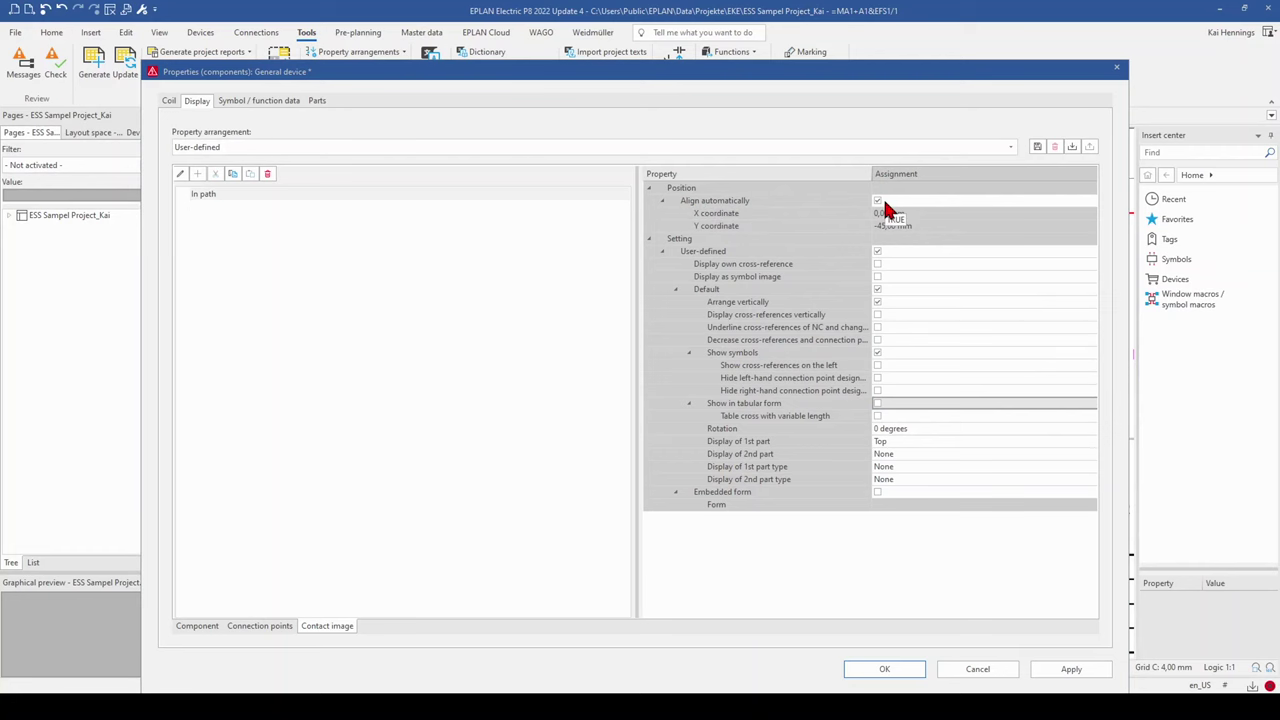
click(884, 669)
click(626, 371)
scroll(643, 460, down, 2)
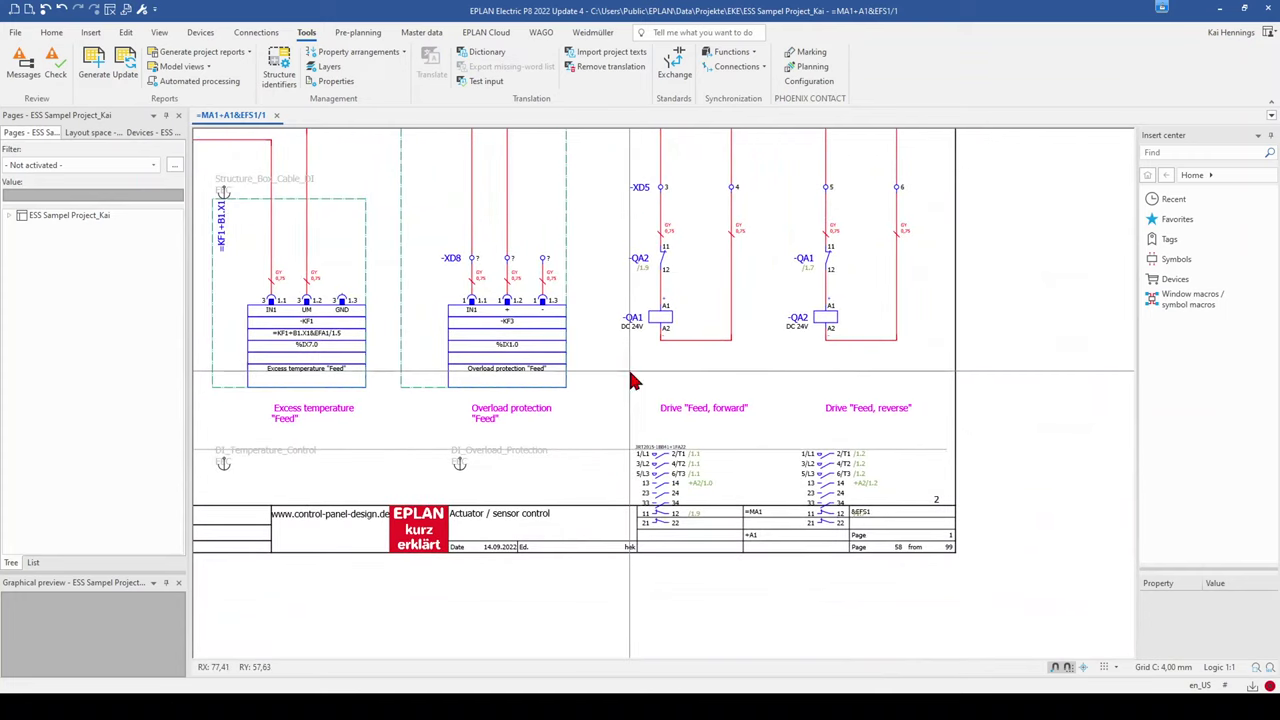
scroll(660, 390, down, 3)
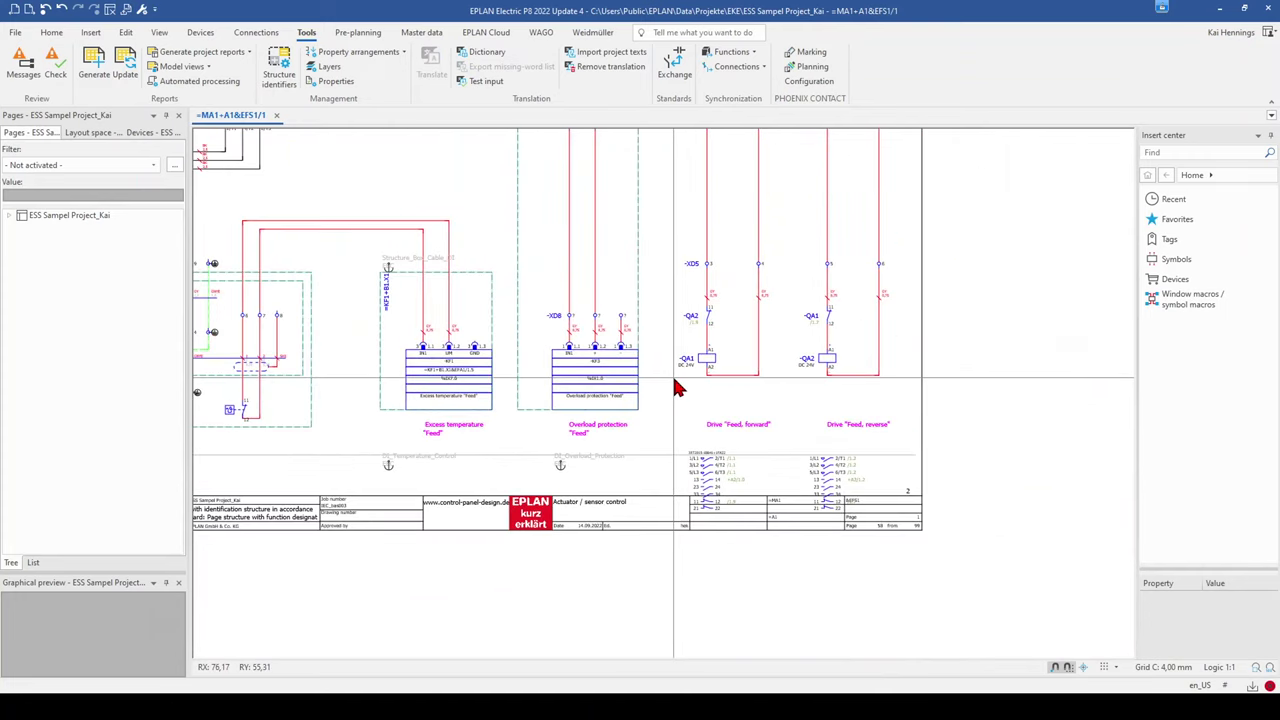
View the project settings for Contact image in path under cross-references, and close them without changes.
click(143, 14)
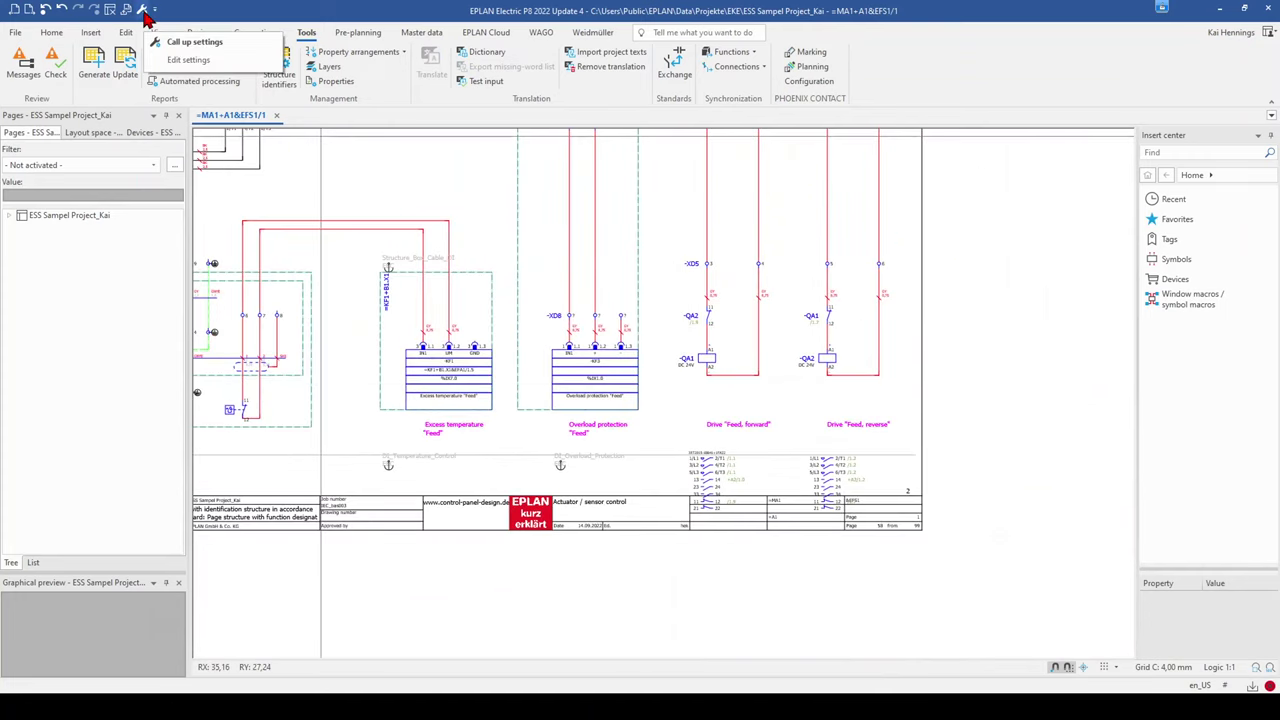
click(15, 32)
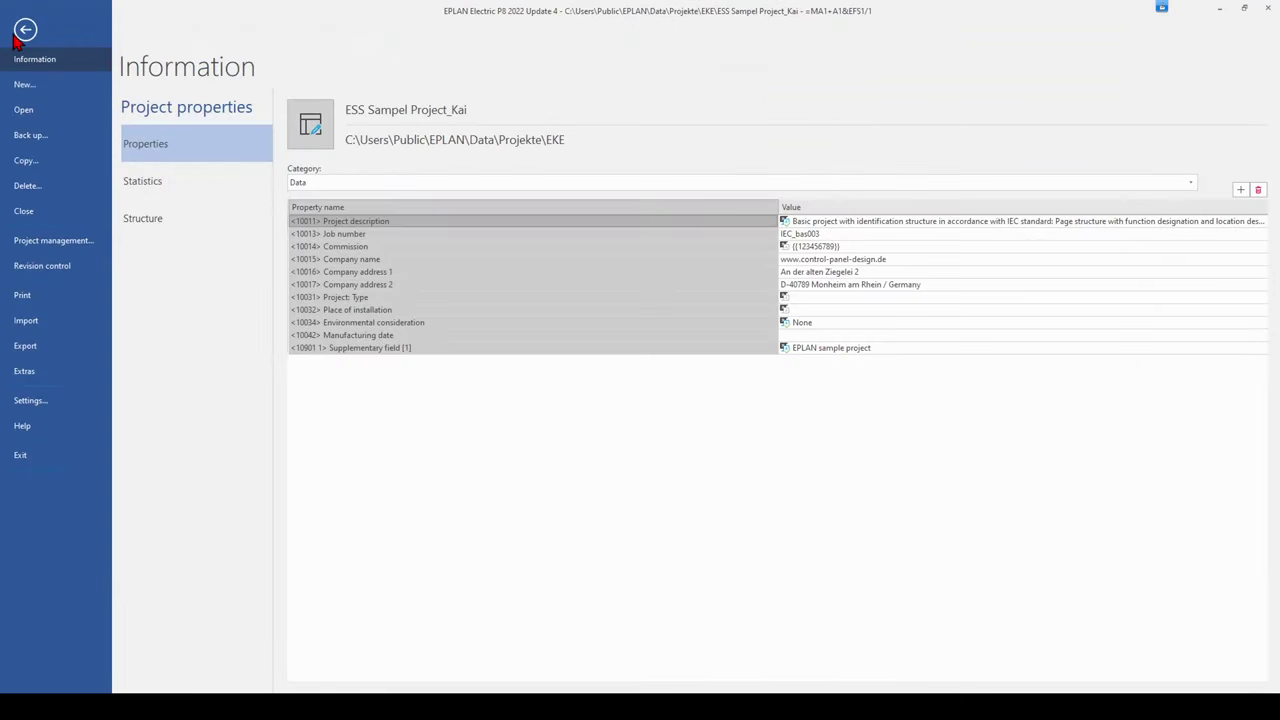
click(27, 402)
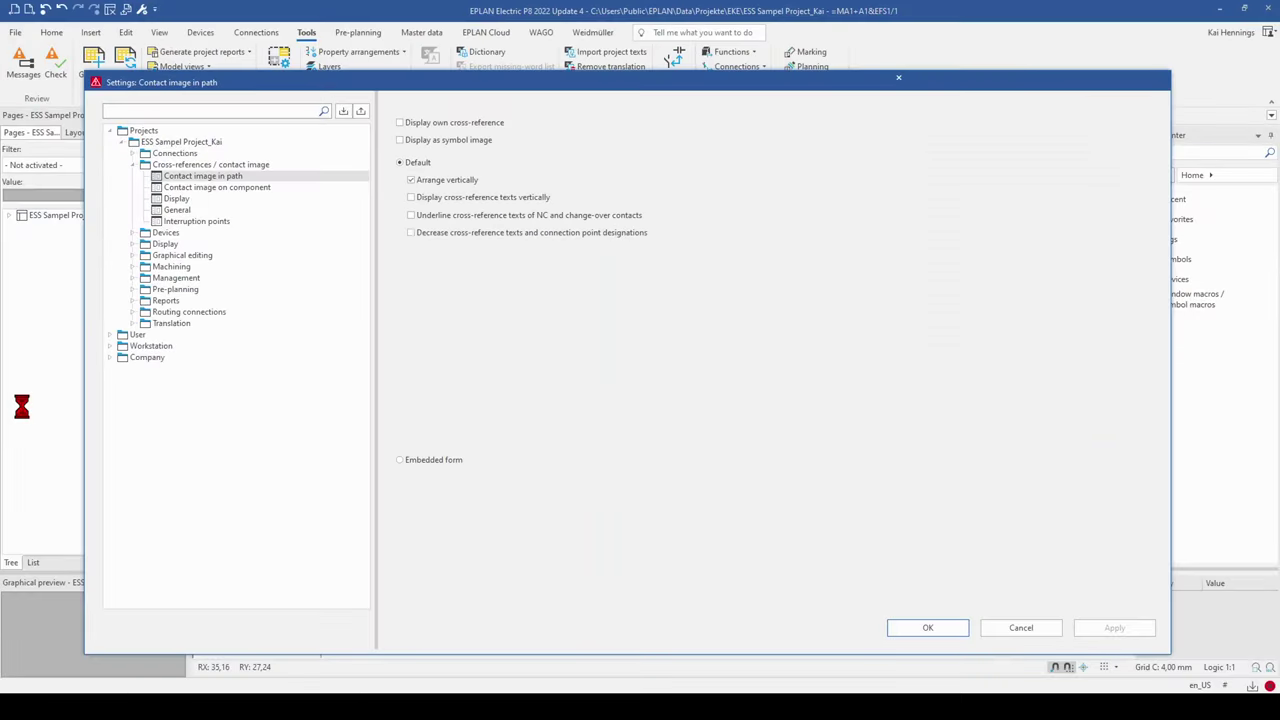
click(1157, 84)
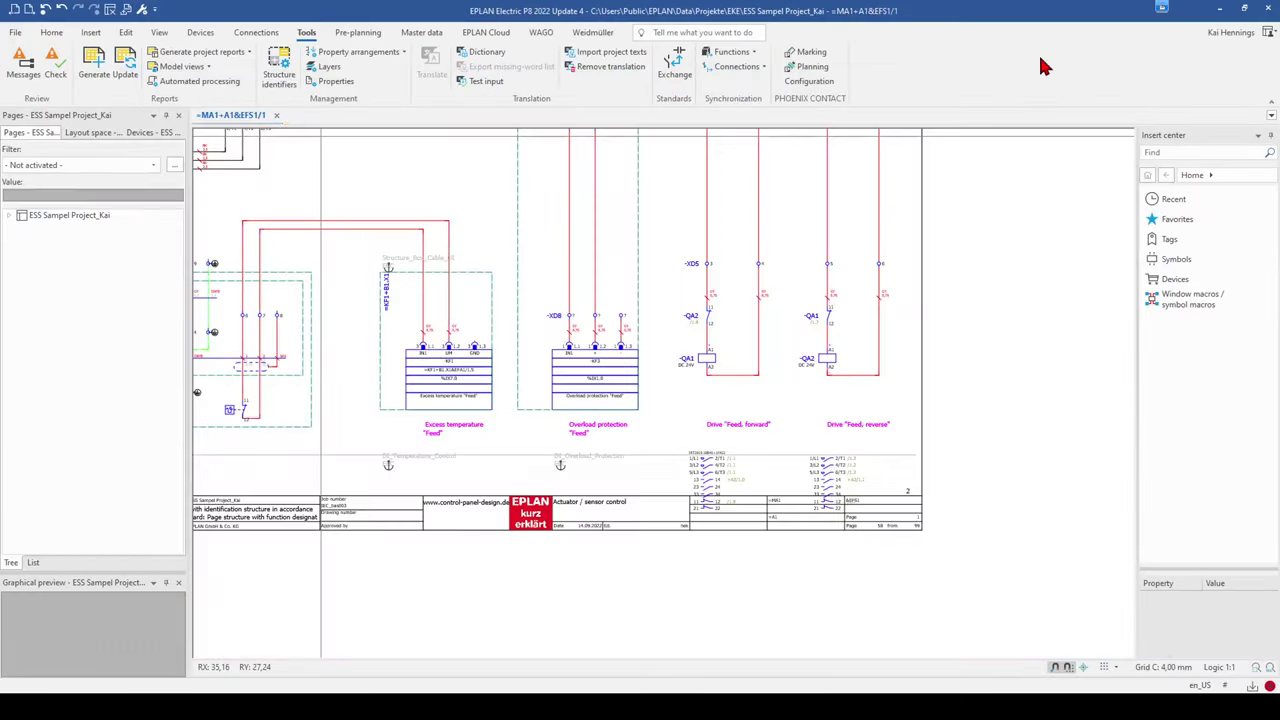
Check that the Call up settings command is included in the quick access toolbar customization, and close the dialog.
click(143, 10)
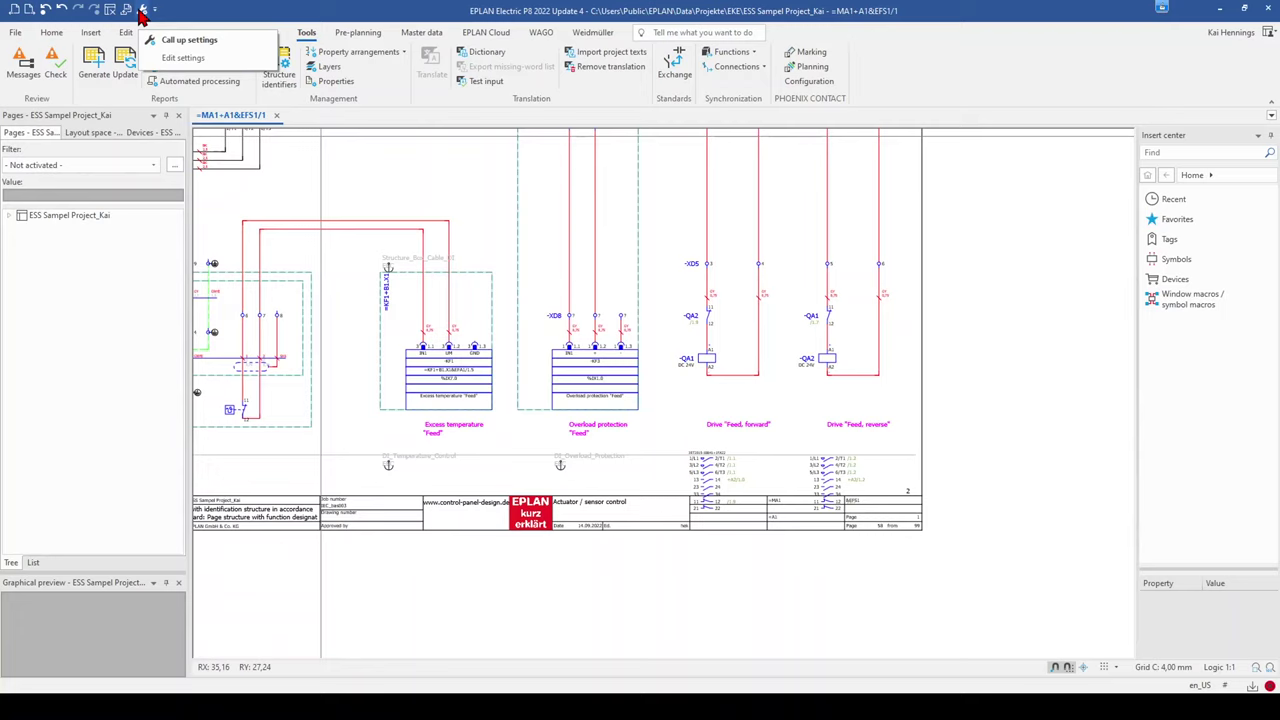
click(155, 10)
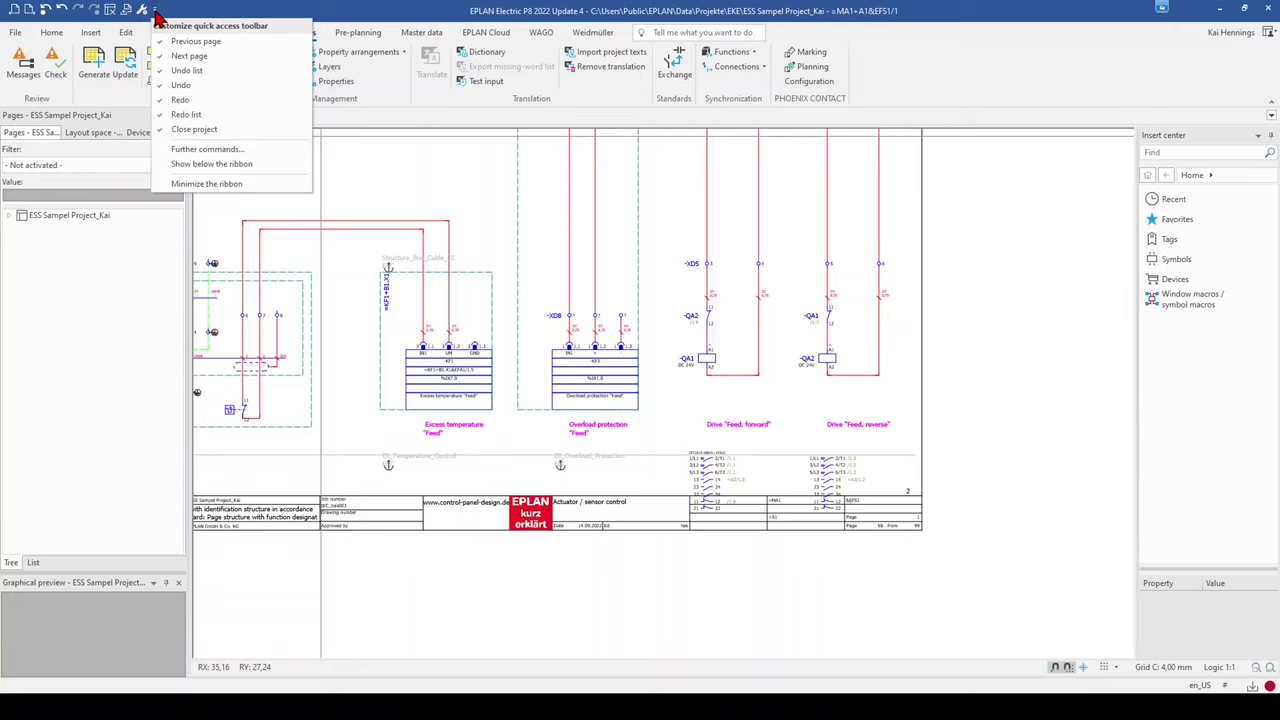
click(200, 149)
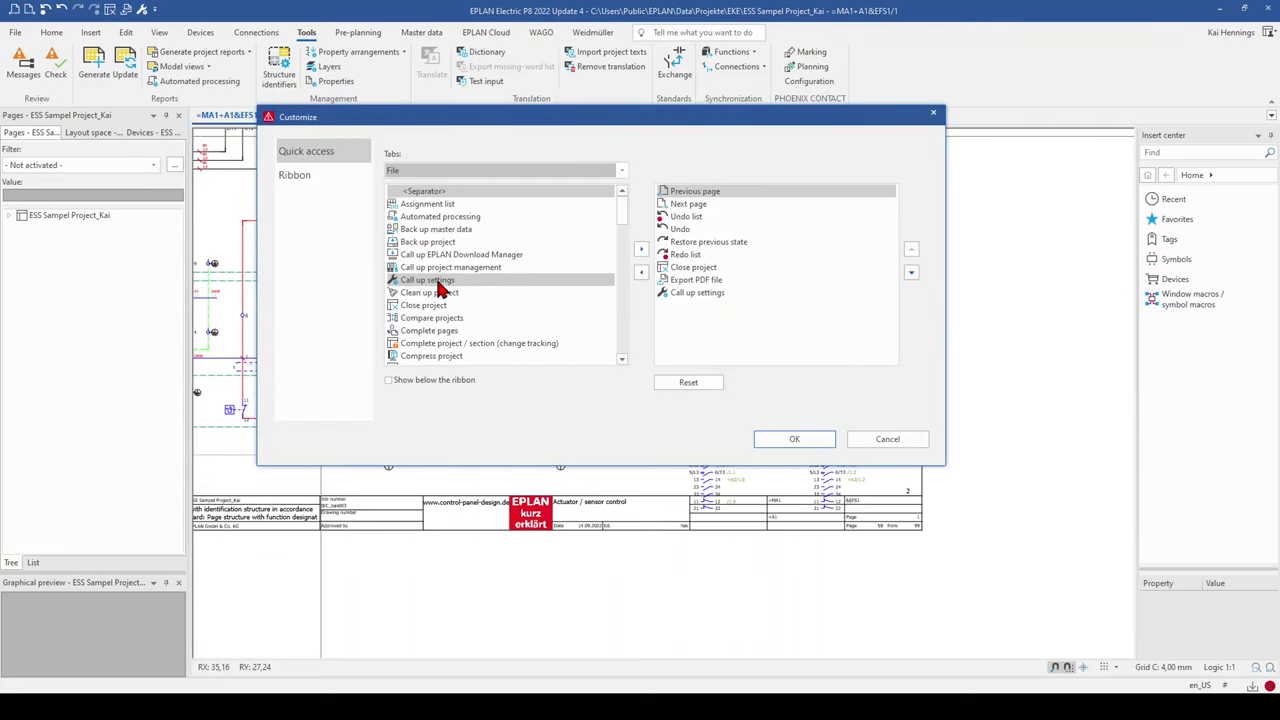
click(437, 281)
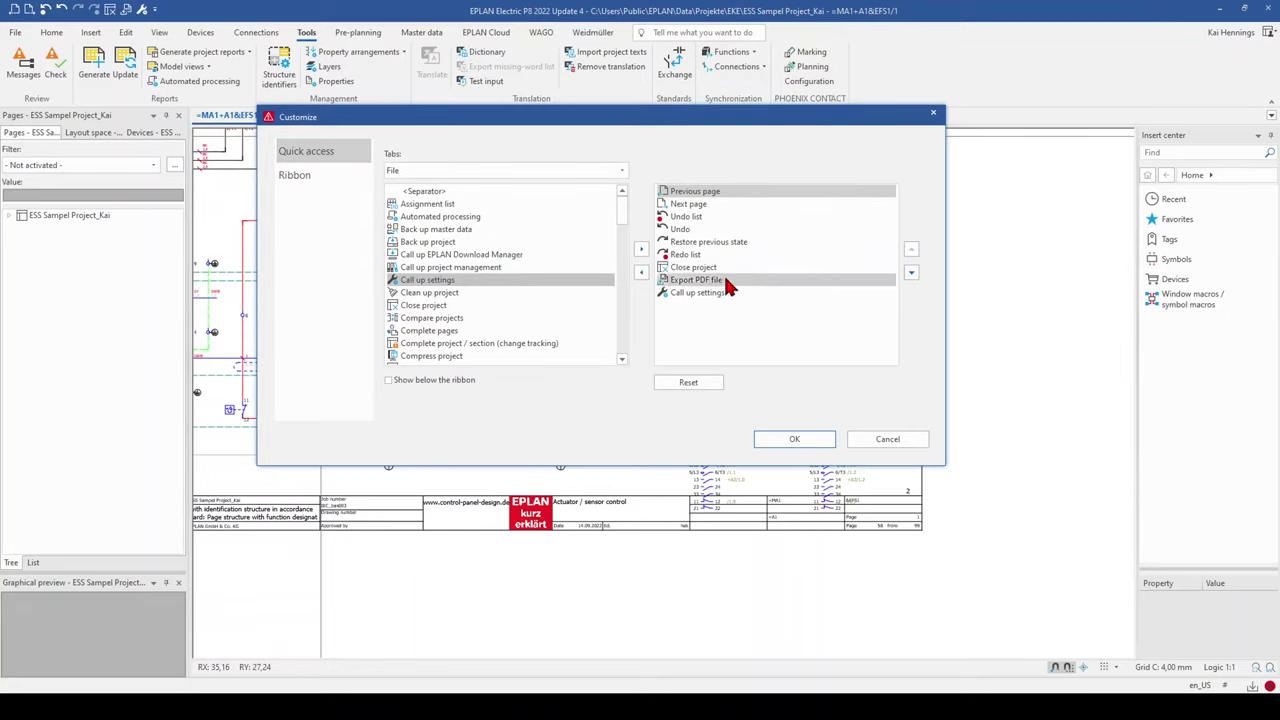
click(793, 443)
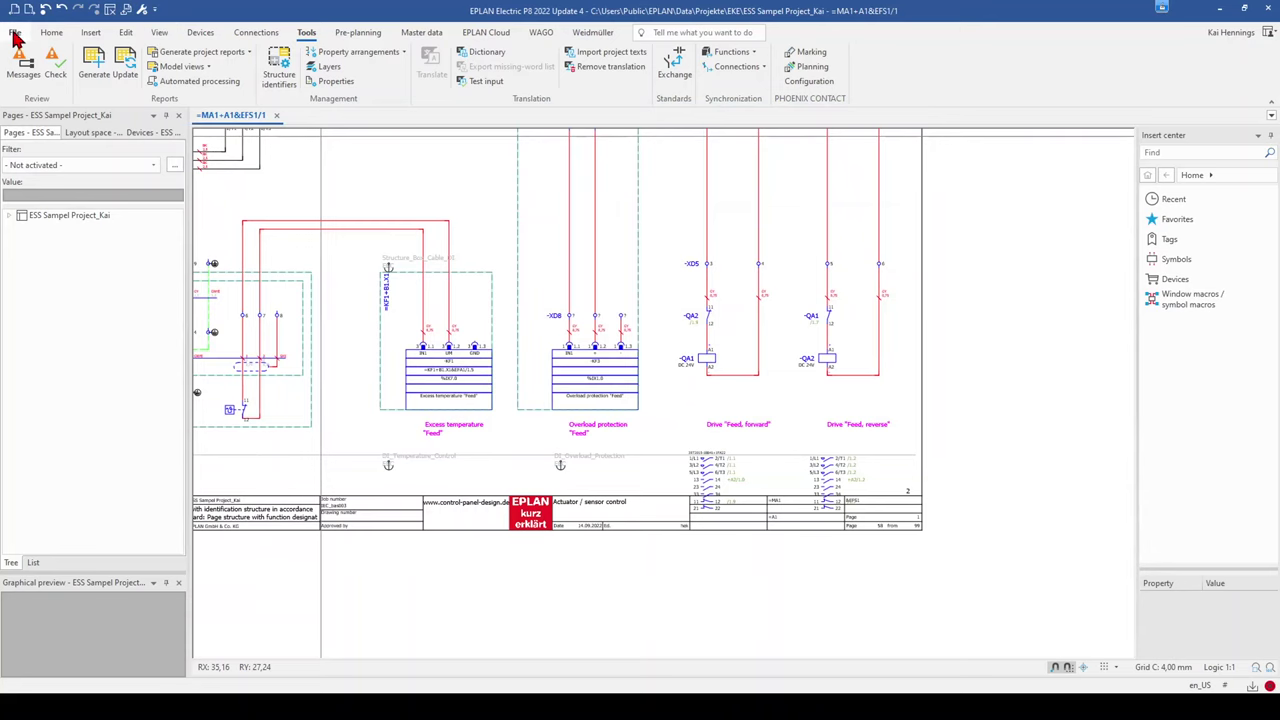
Check the standard plot frame in the project's Management settings for Pages, and close the settings.
click(143, 9)
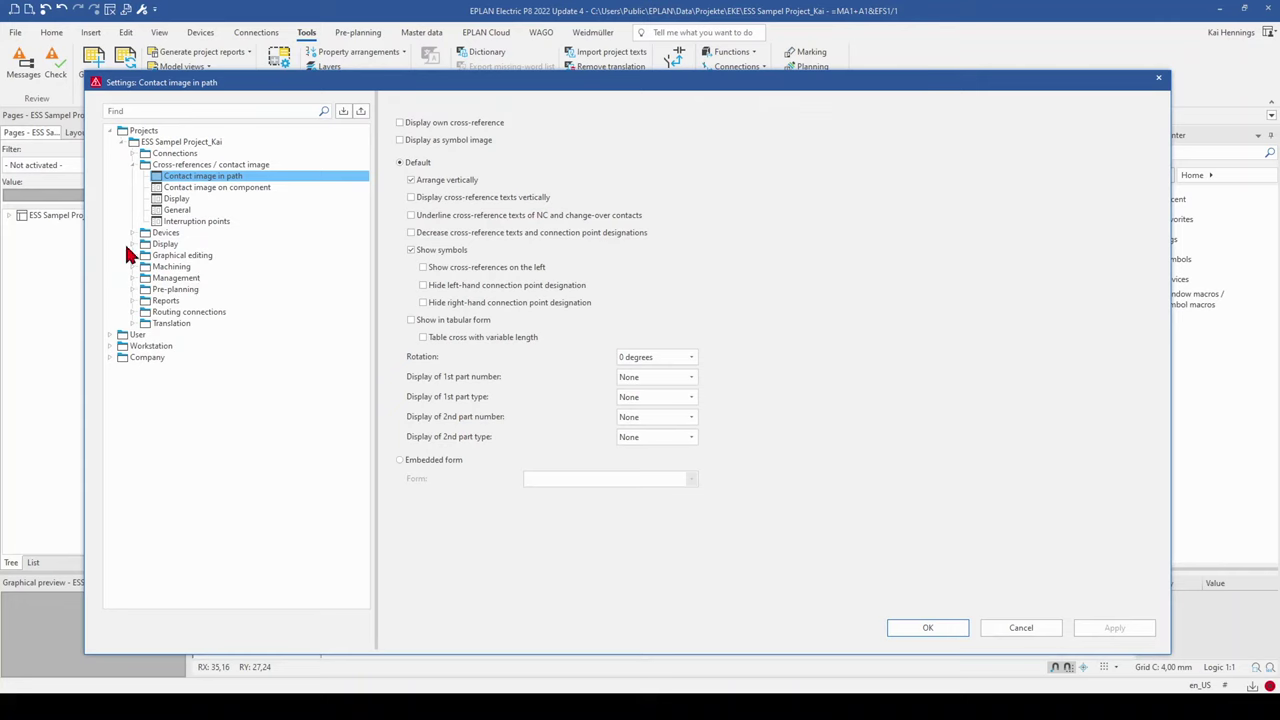
click(134, 279)
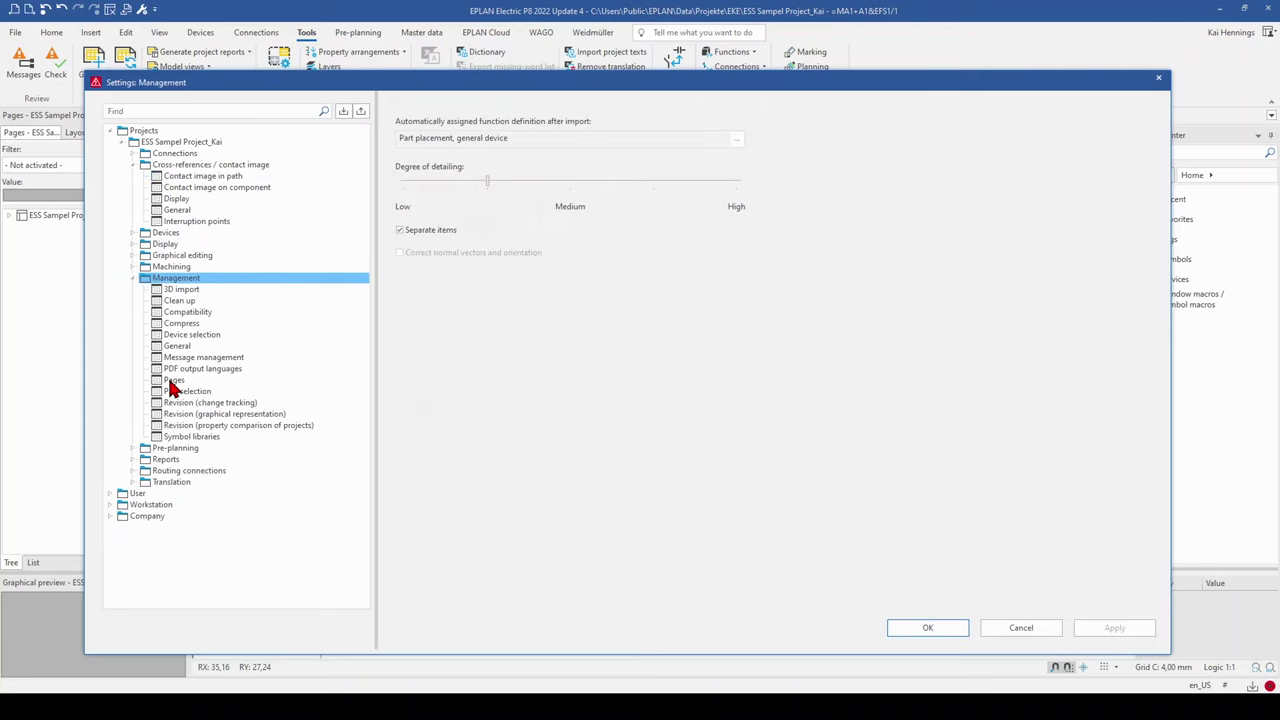
click(264, 381)
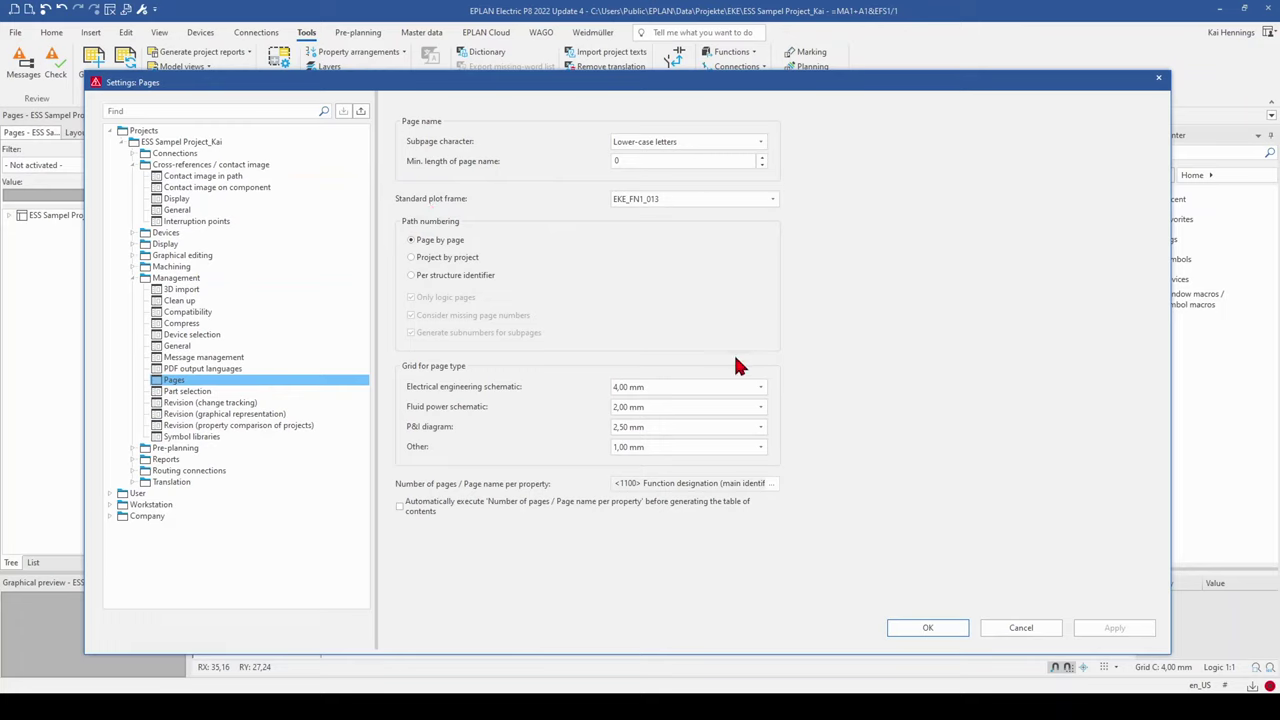
click(930, 627)
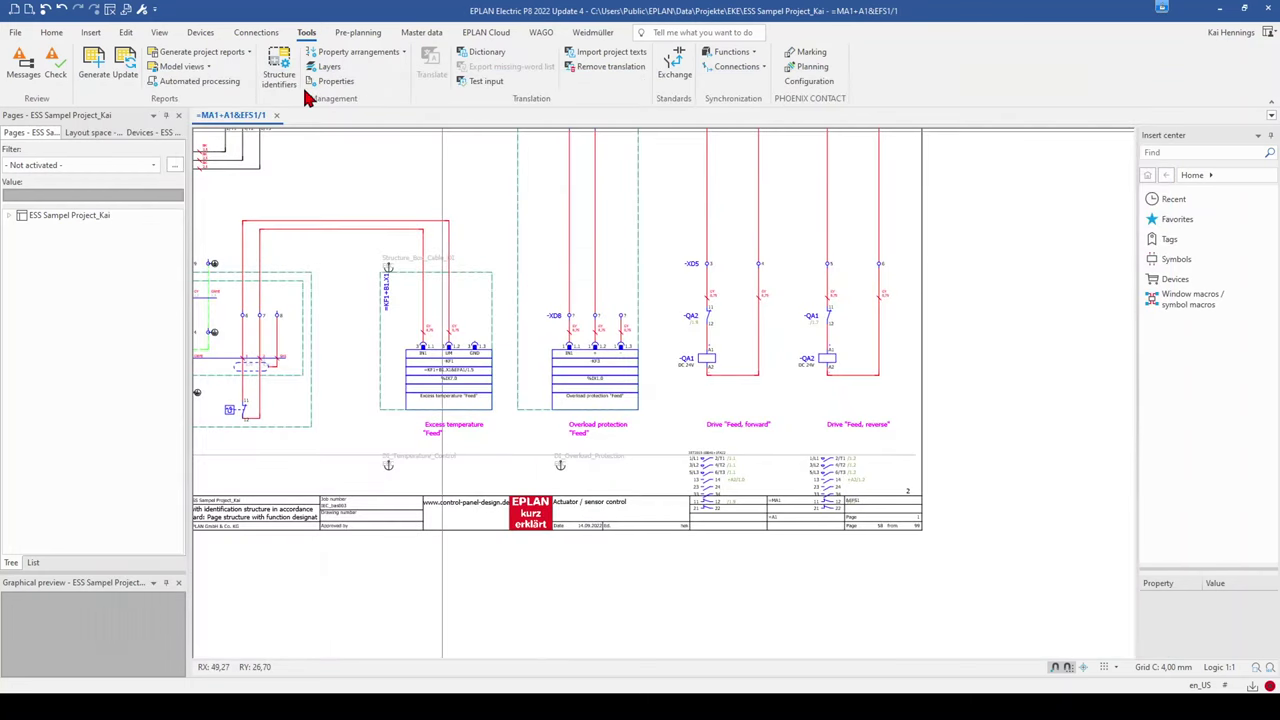
Open the plot frame EKE_FN1_013.fn1 from the master data and display its page for editing.
click(421, 32)
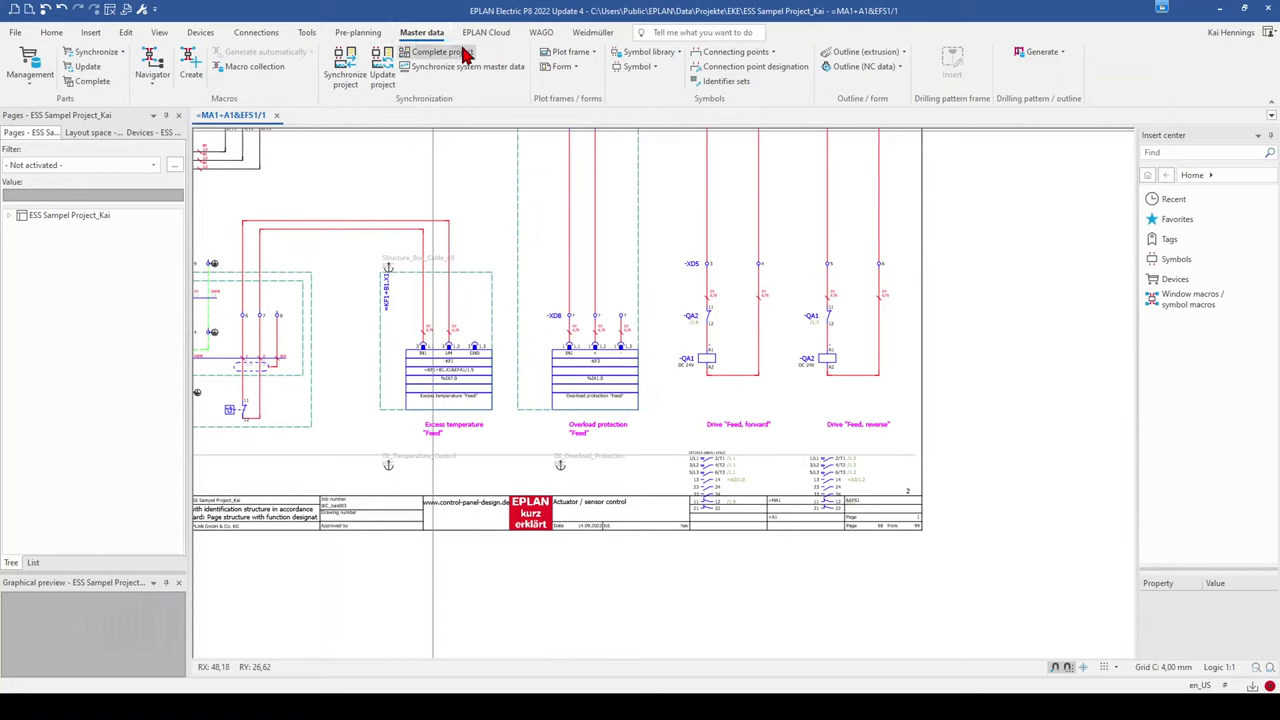
click(592, 52)
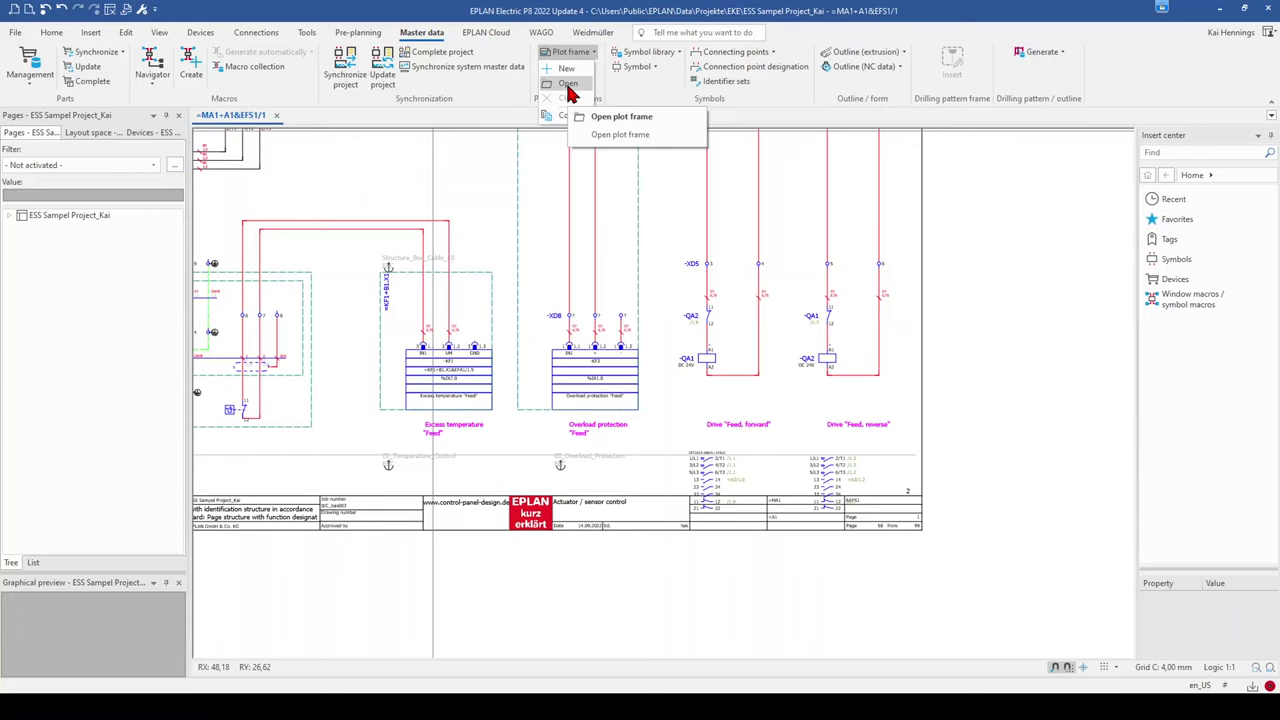
click(568, 86)
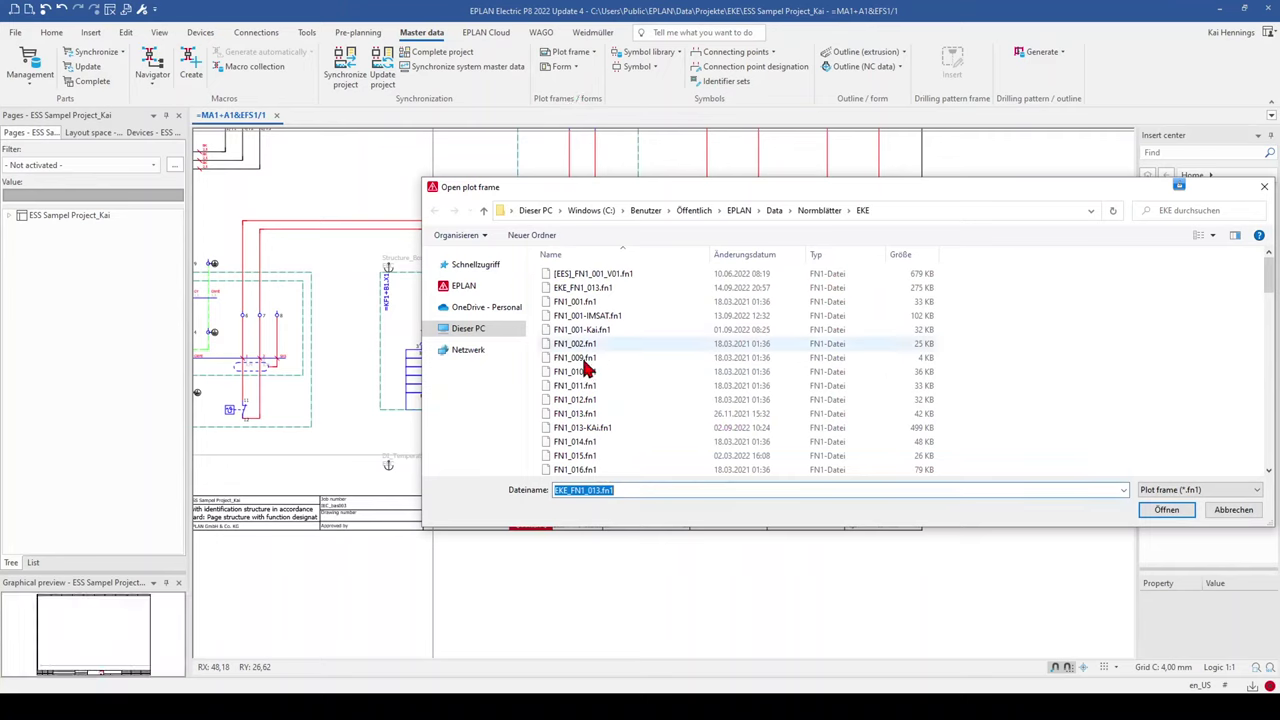
click(580, 288)
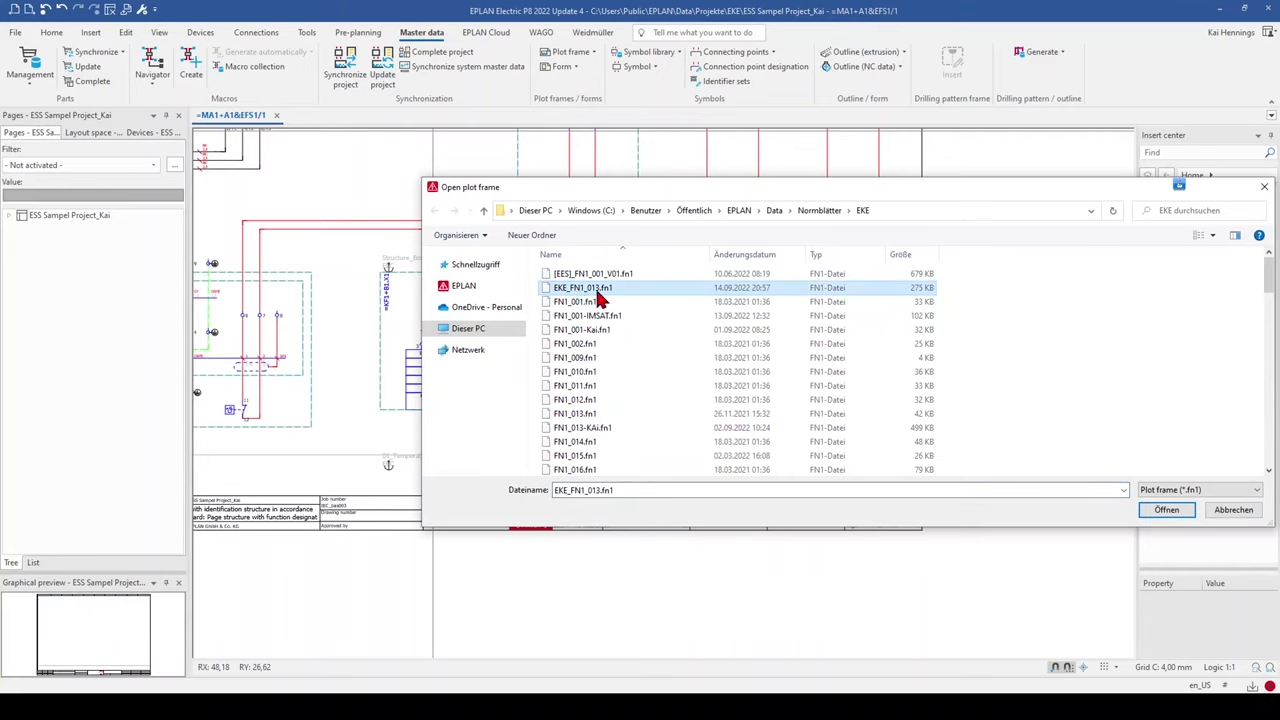
click(1181, 512)
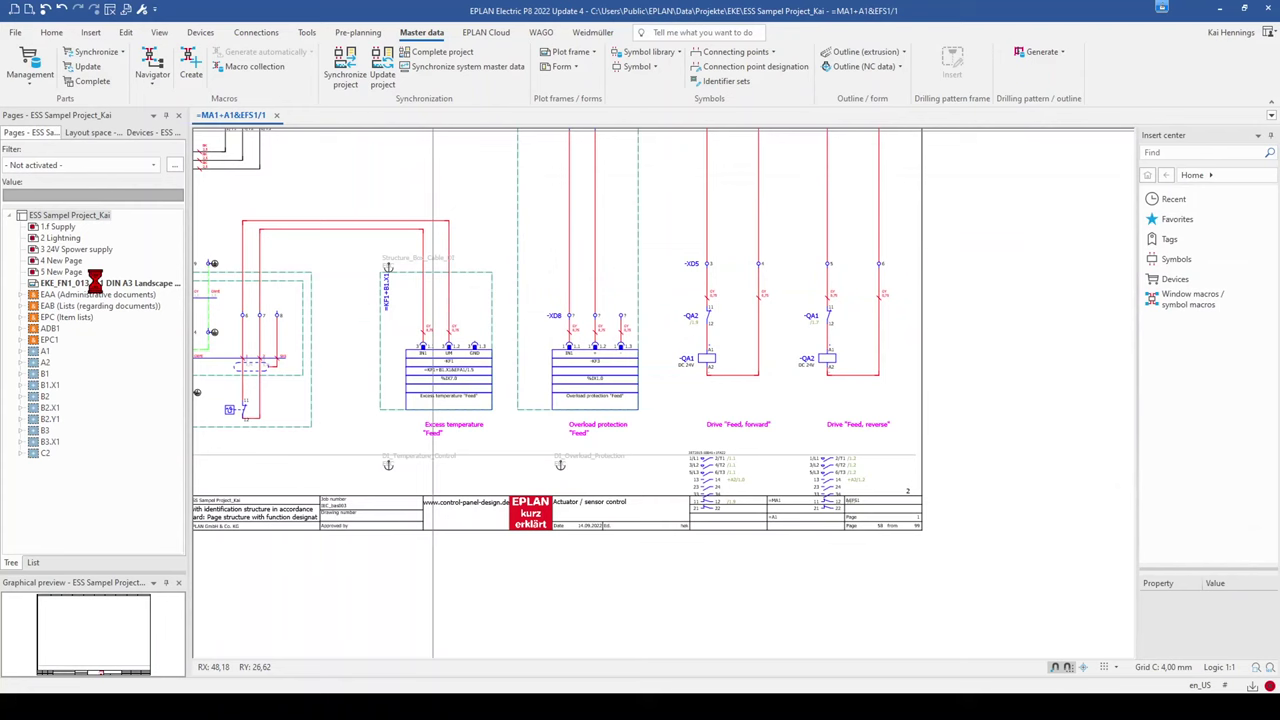
double_click(96, 284)
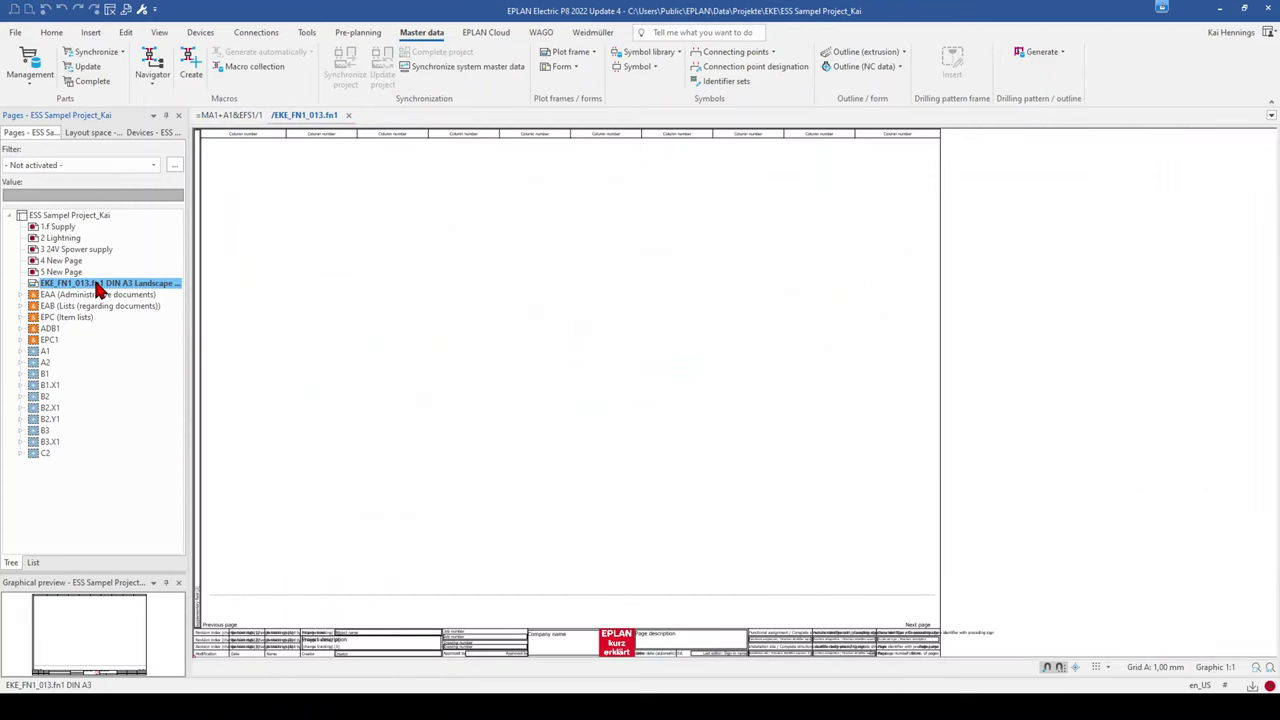
Delete the long horizontal line above the title block of the plot frame.
scroll(509, 406, down, 1)
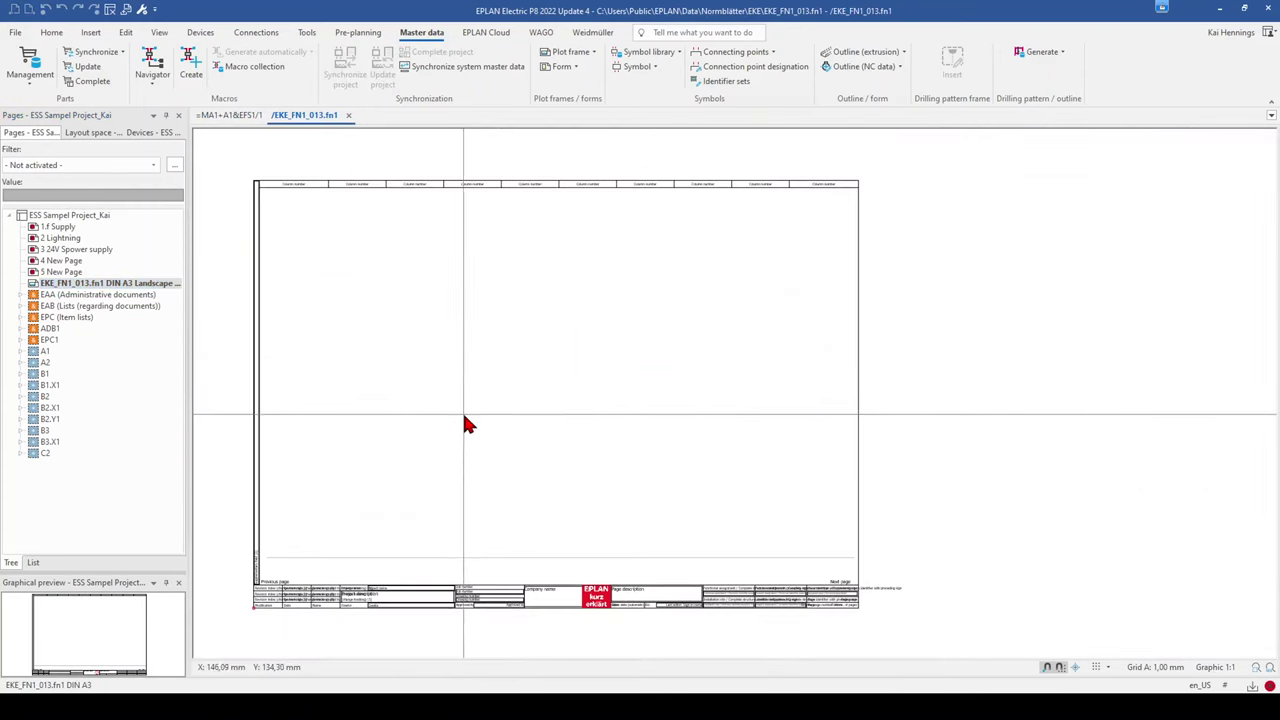
middle_drag(465, 424, 555, 311)
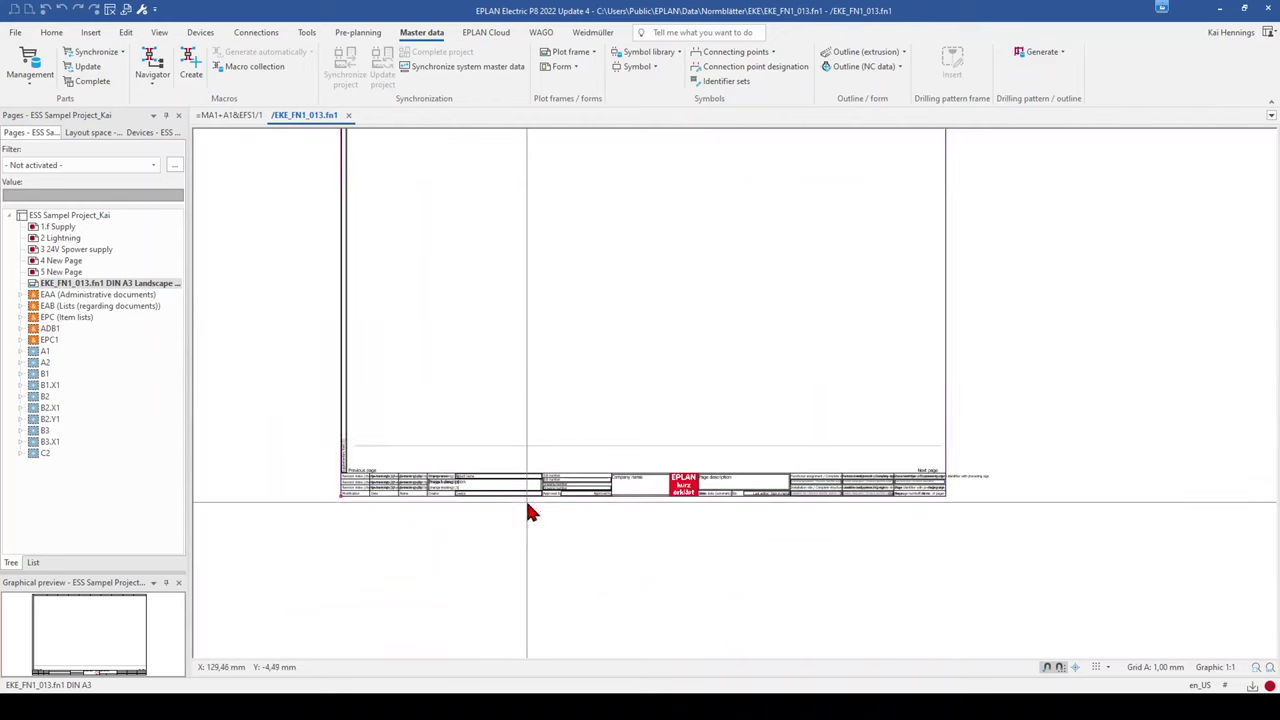
scroll(391, 614, up, 3)
click(394, 309)
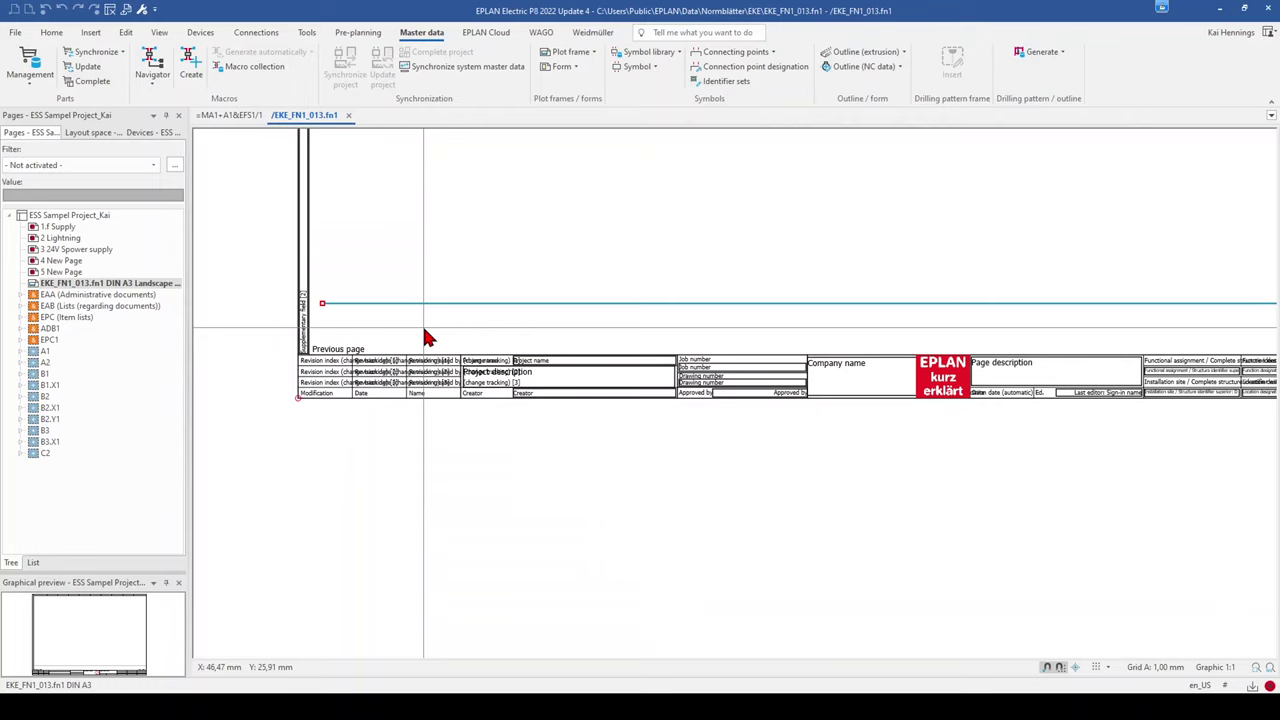
key(Delete)
scroll(424, 338, down, 3)
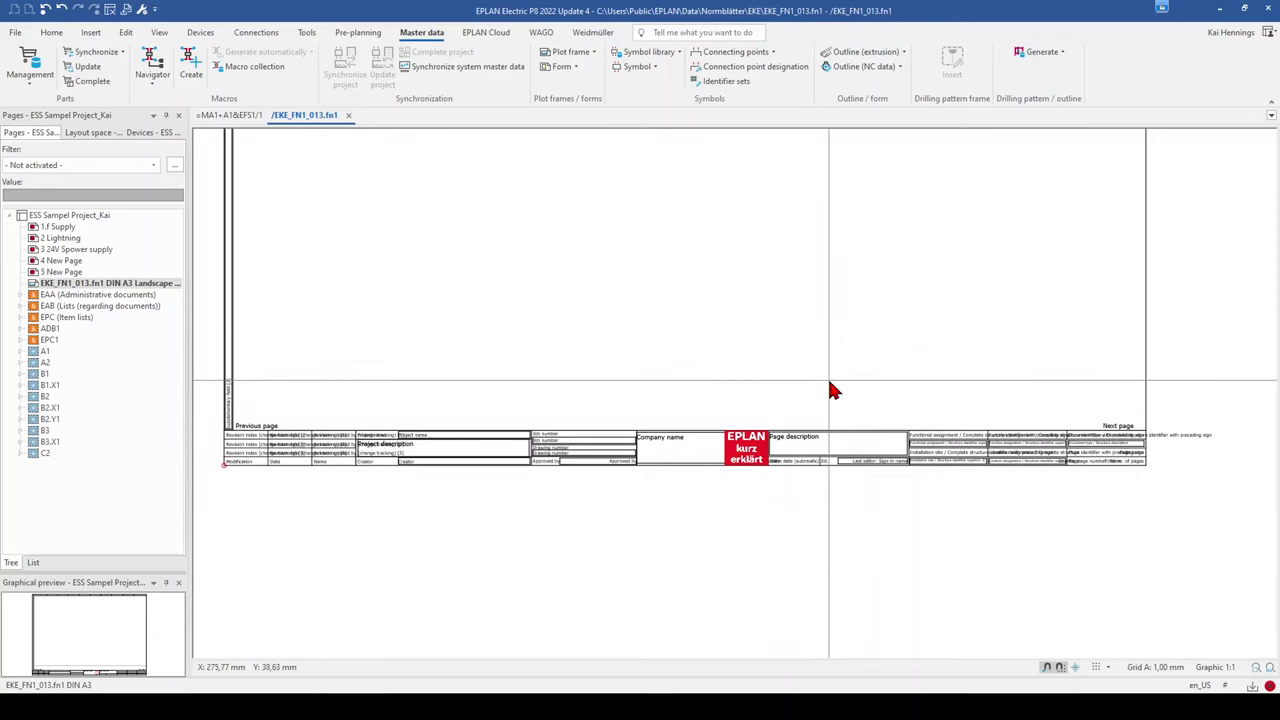
Change the Contact image margin (in path) value in the properties of plot frame EKE_FN1_013.
right_click(157, 289)
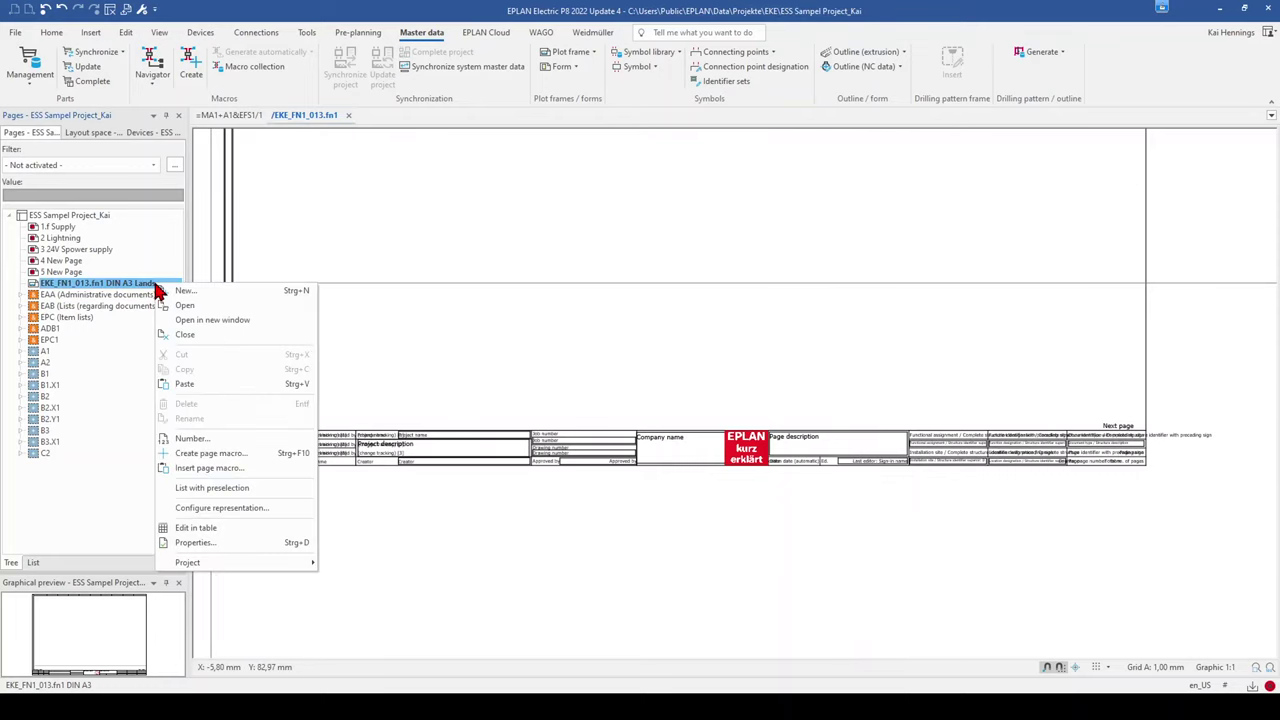
click(219, 545)
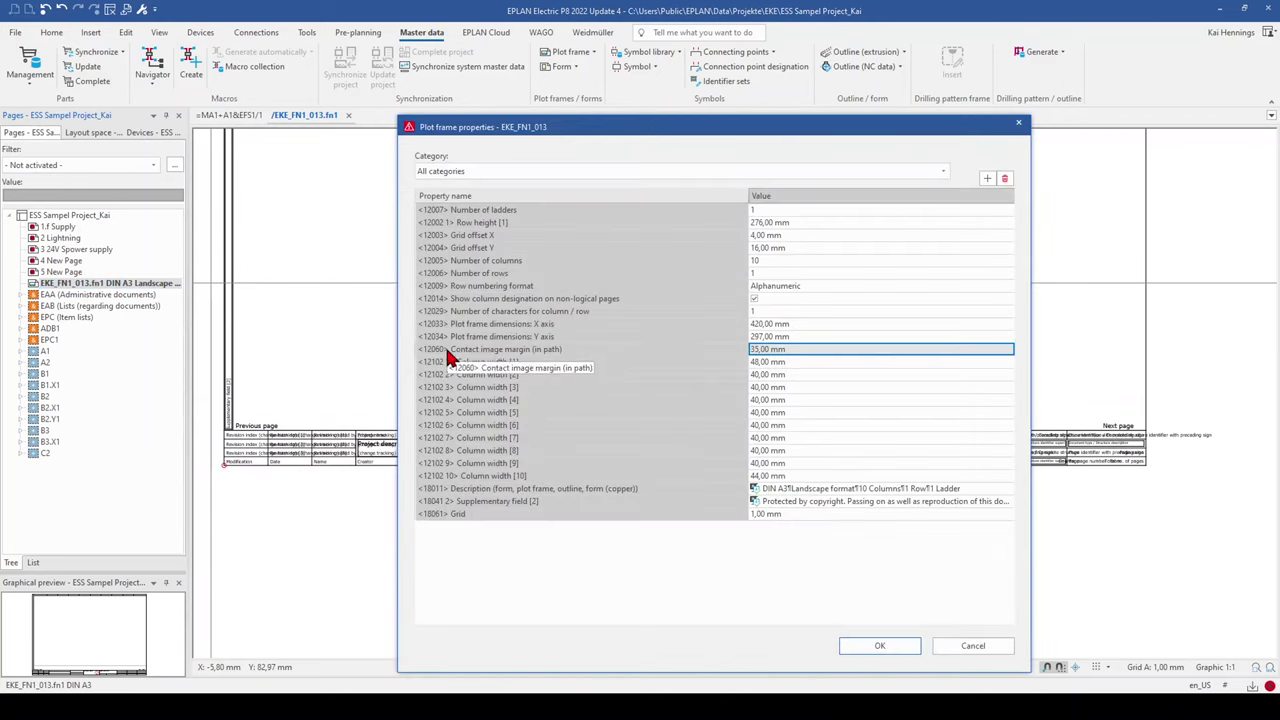
click(449, 352)
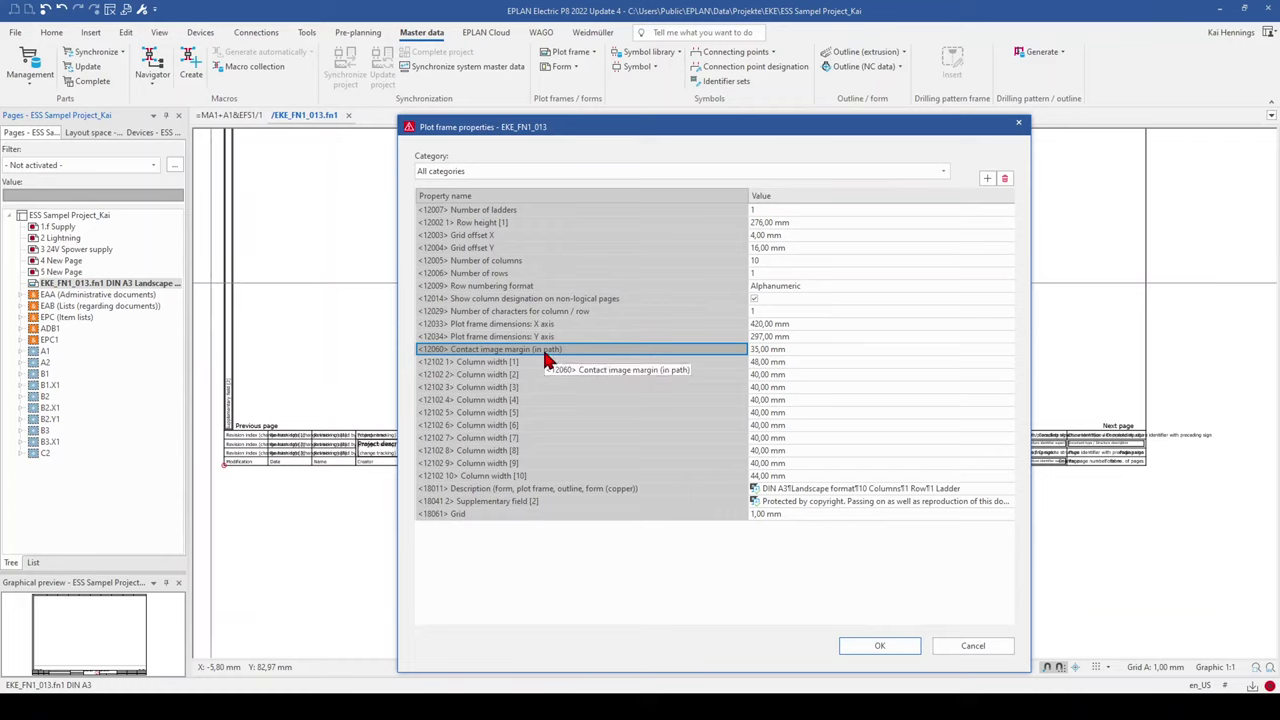
click(760, 349)
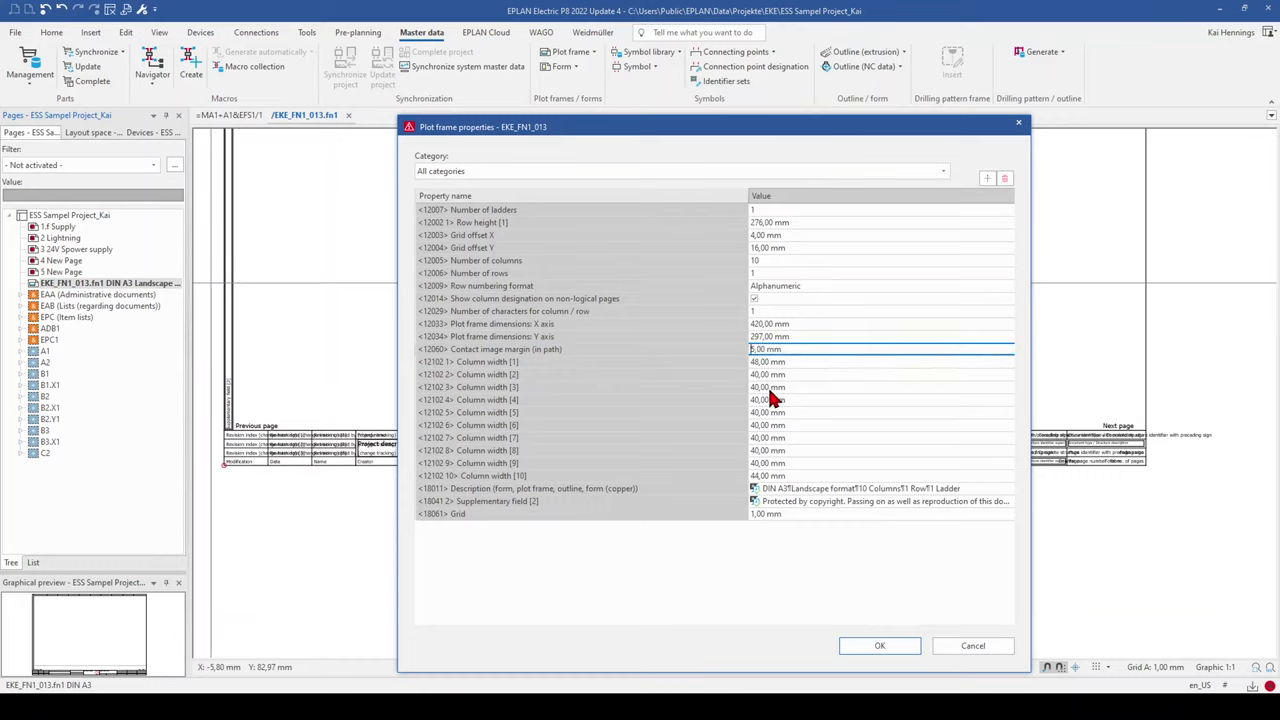
click(862, 648)
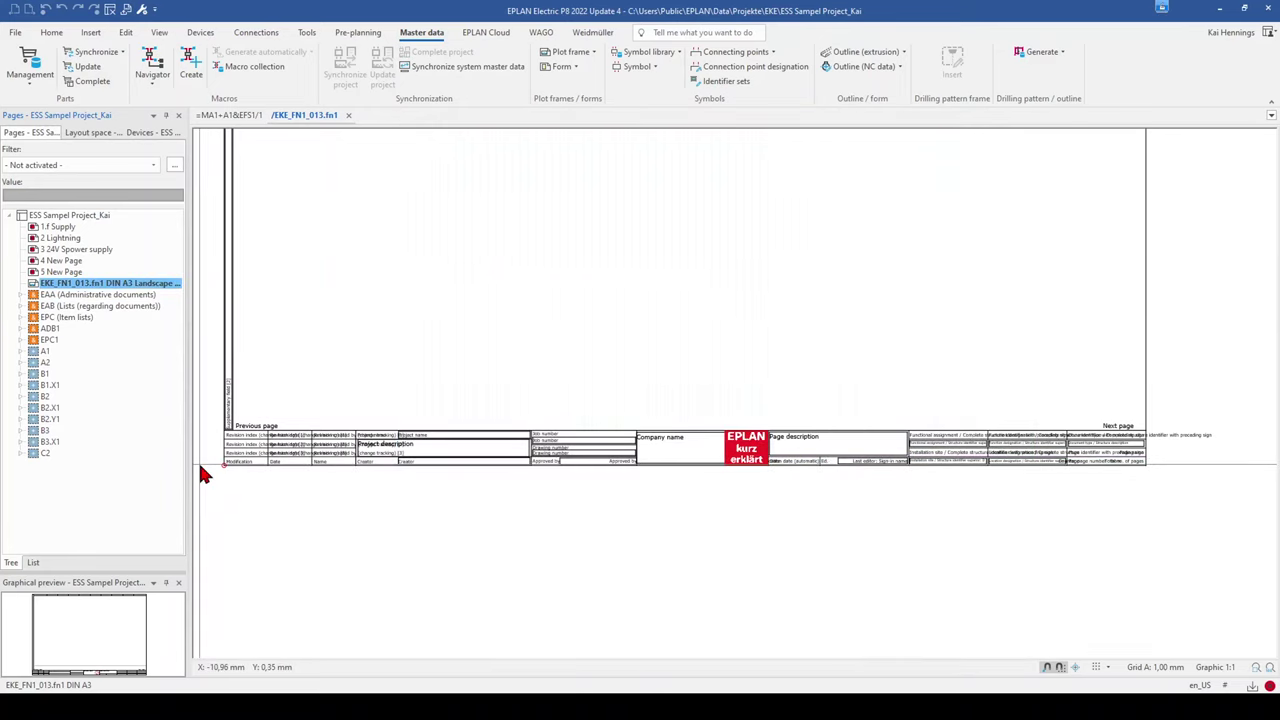
Draw a horizontal line above the title block, starting at X 8 mm, Y 45 mm and running about 407 mm across the plot frame.
scroll(215, 473, up, 2)
scroll(215, 473, up, 4)
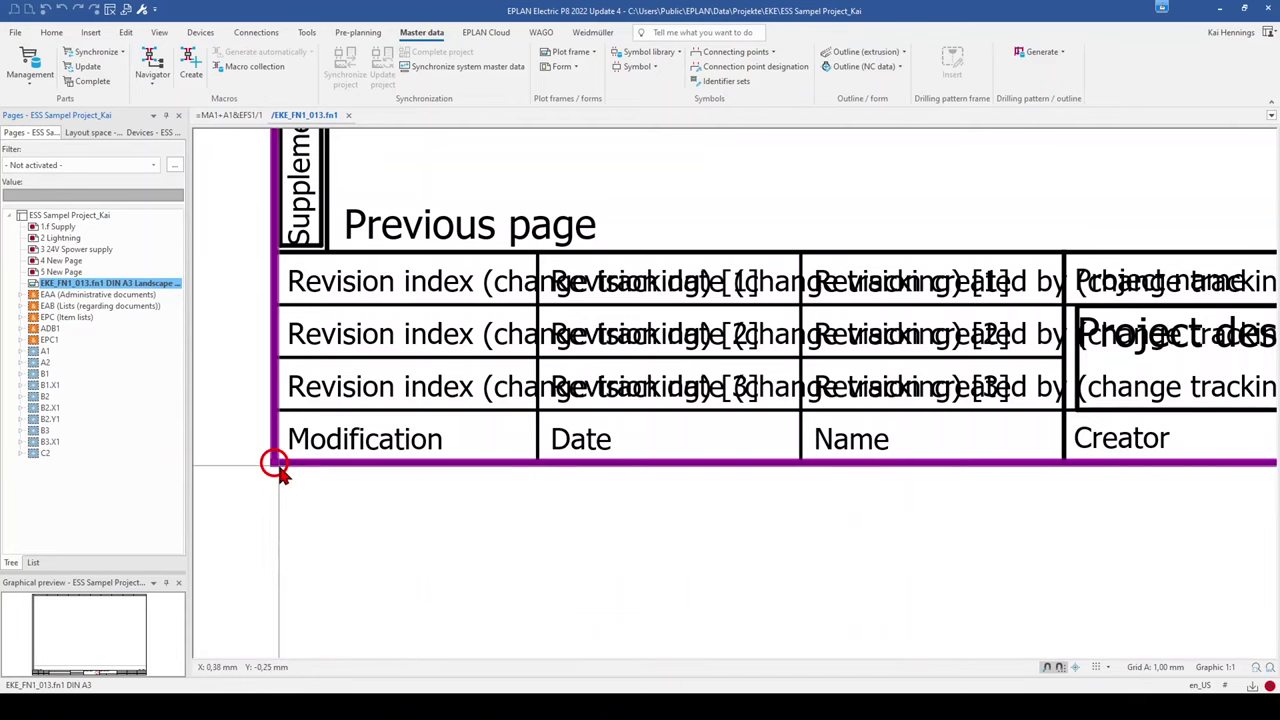
scroll(277, 470, down, 5)
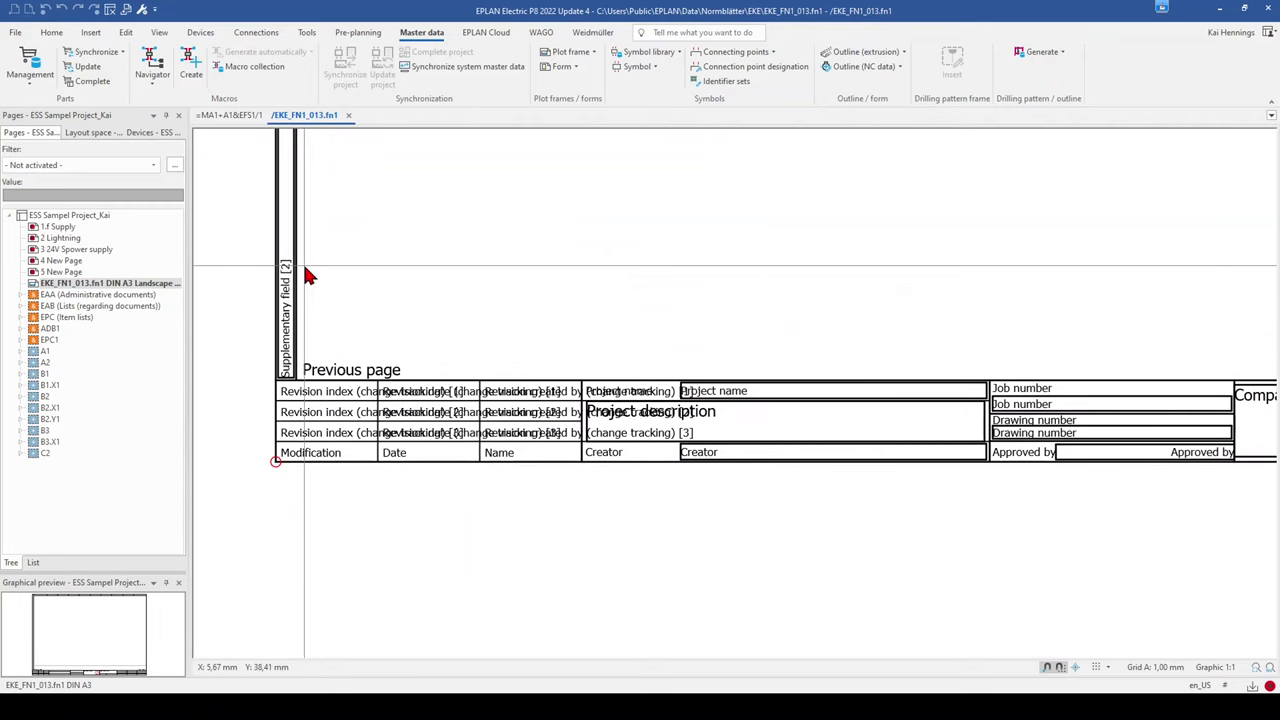
middle_drag(308, 275, 251, 374)
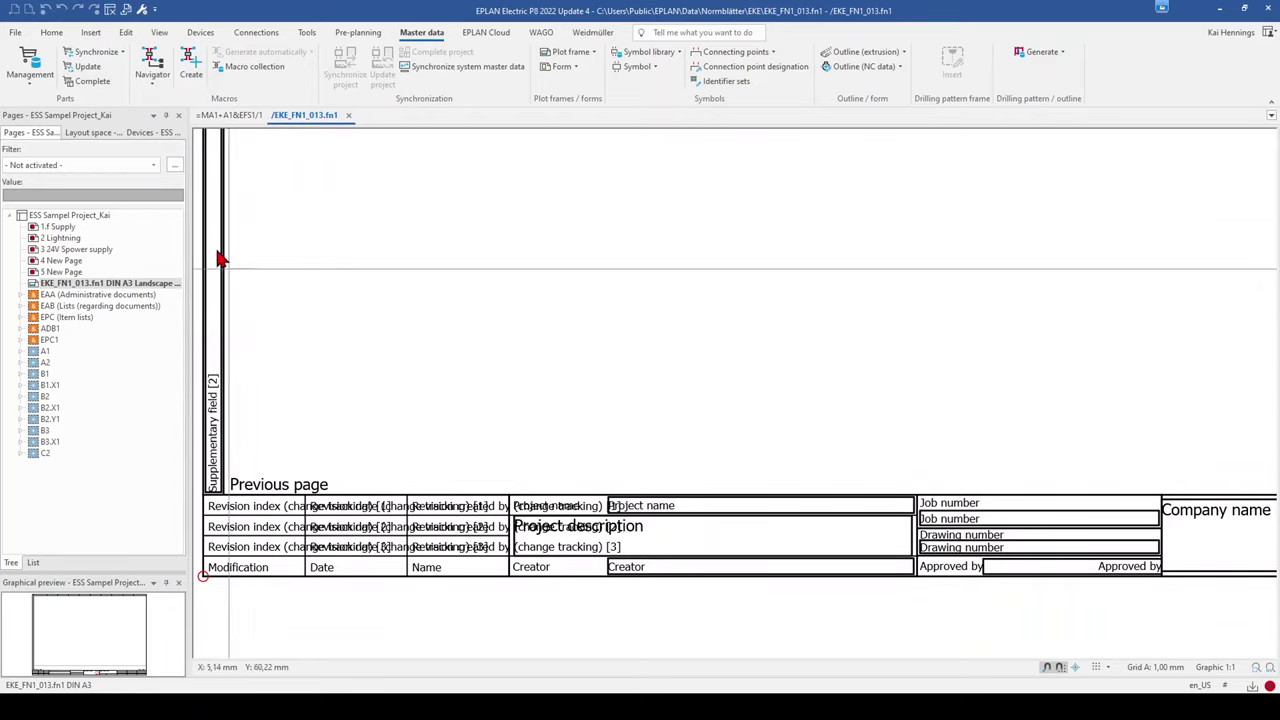
click(126, 33)
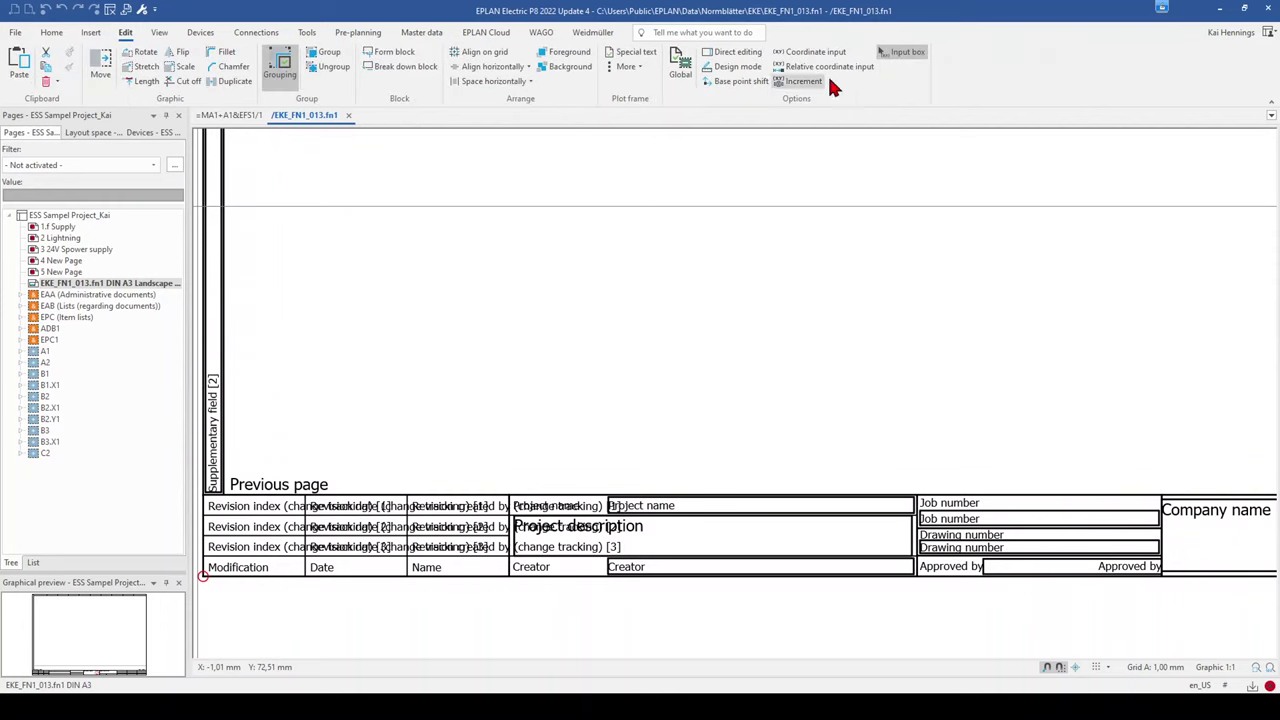
click(815, 55)
key(Tab)
text(45)
key(Return)
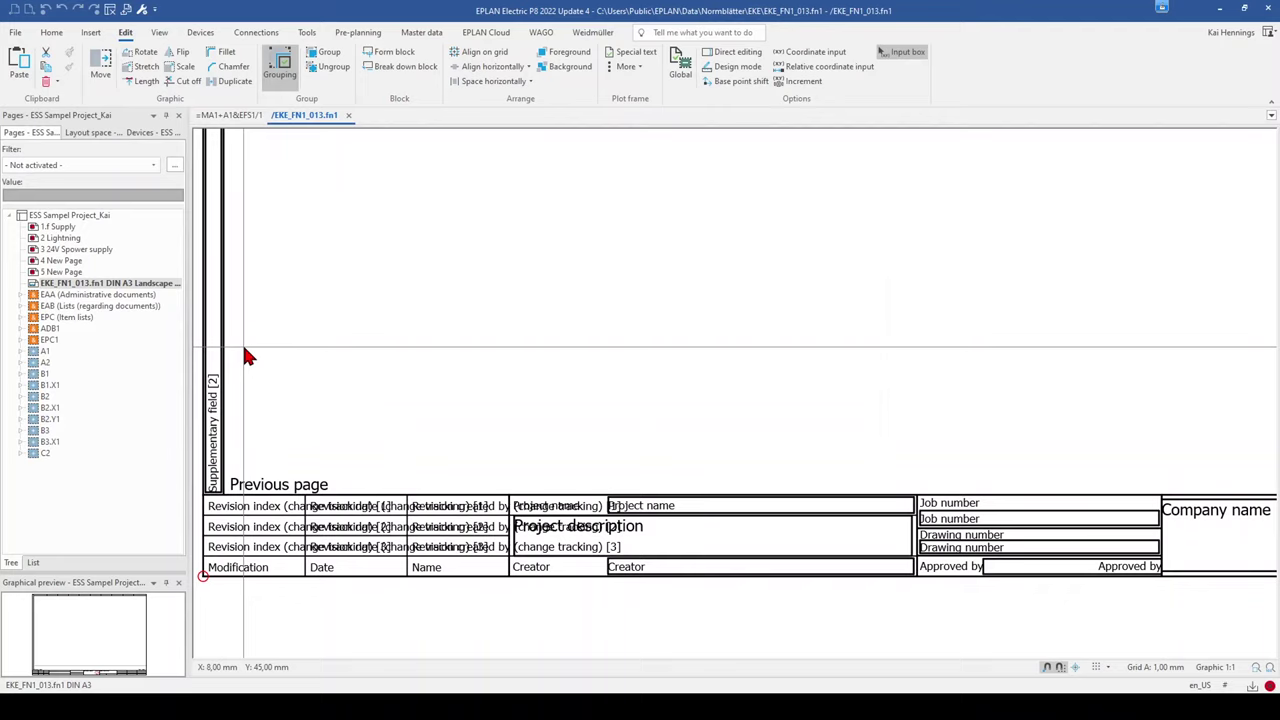
click(244, 349)
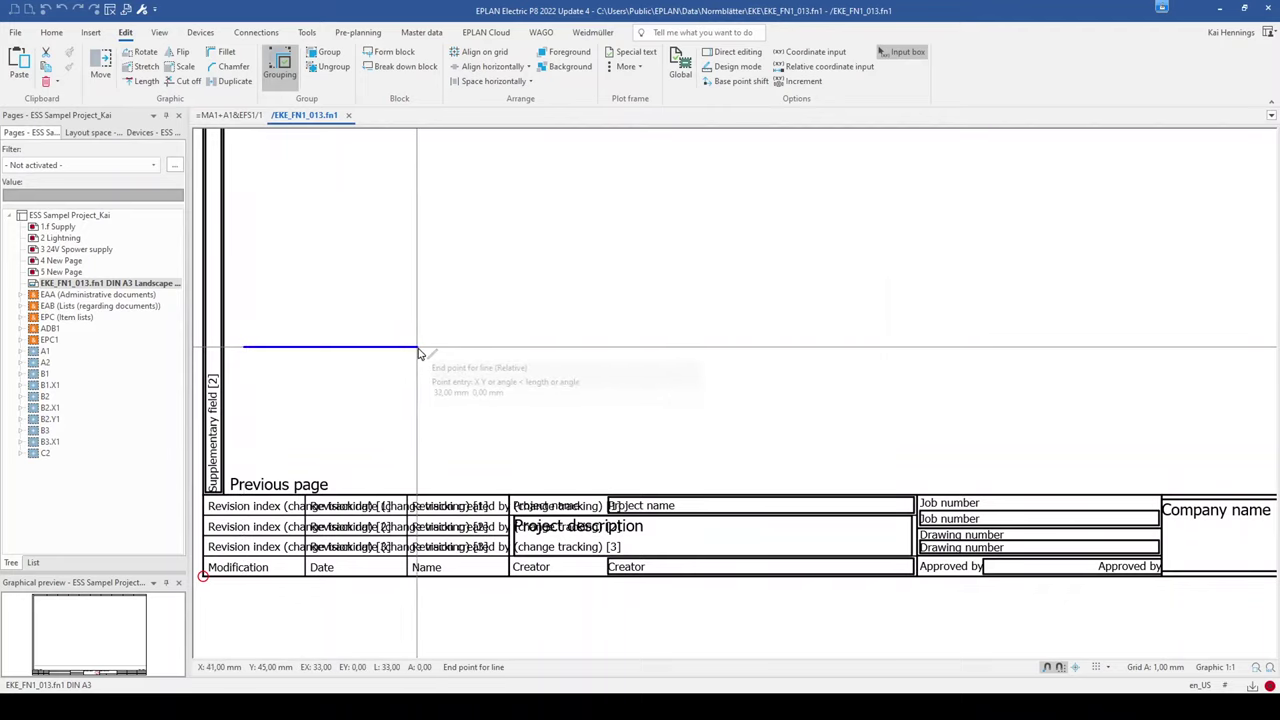
scroll(466, 354, down, 5)
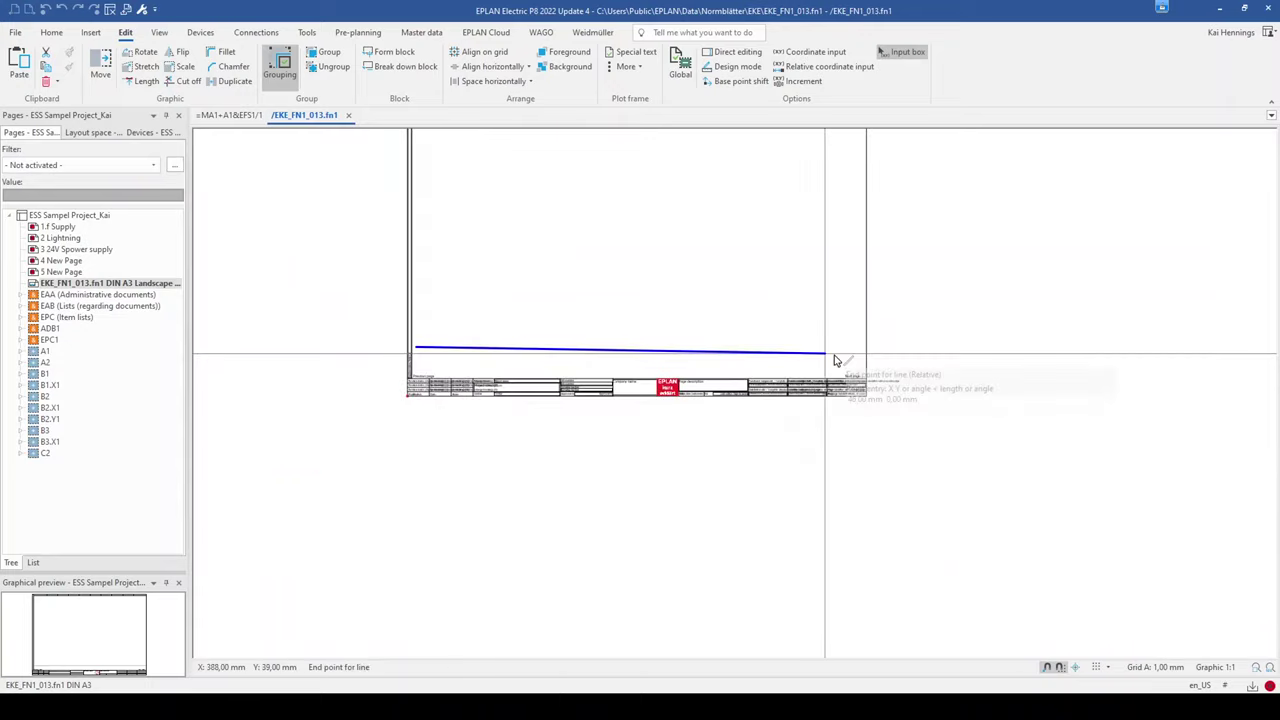
scroll(846, 352, up, 2)
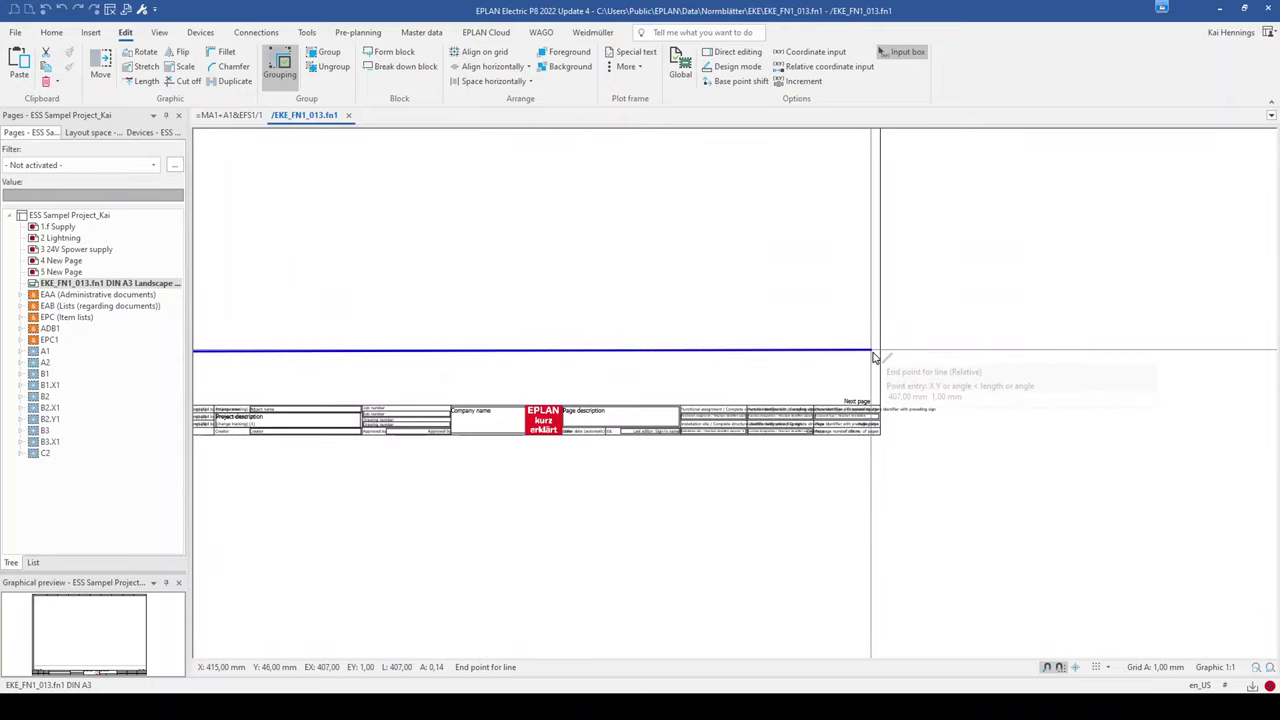
click(873, 355)
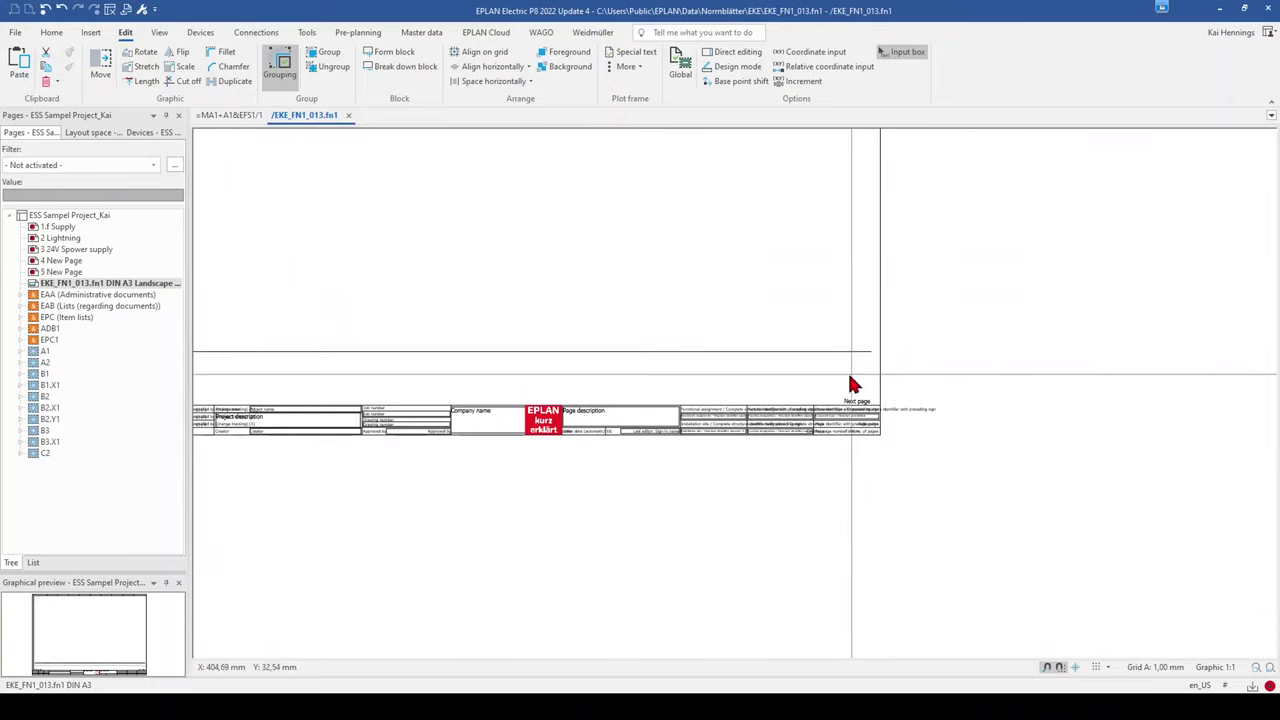
Set the color of the new horizontal line to light grey in its line properties.
scroll(548, 405, down, 1)
double_click(355, 362)
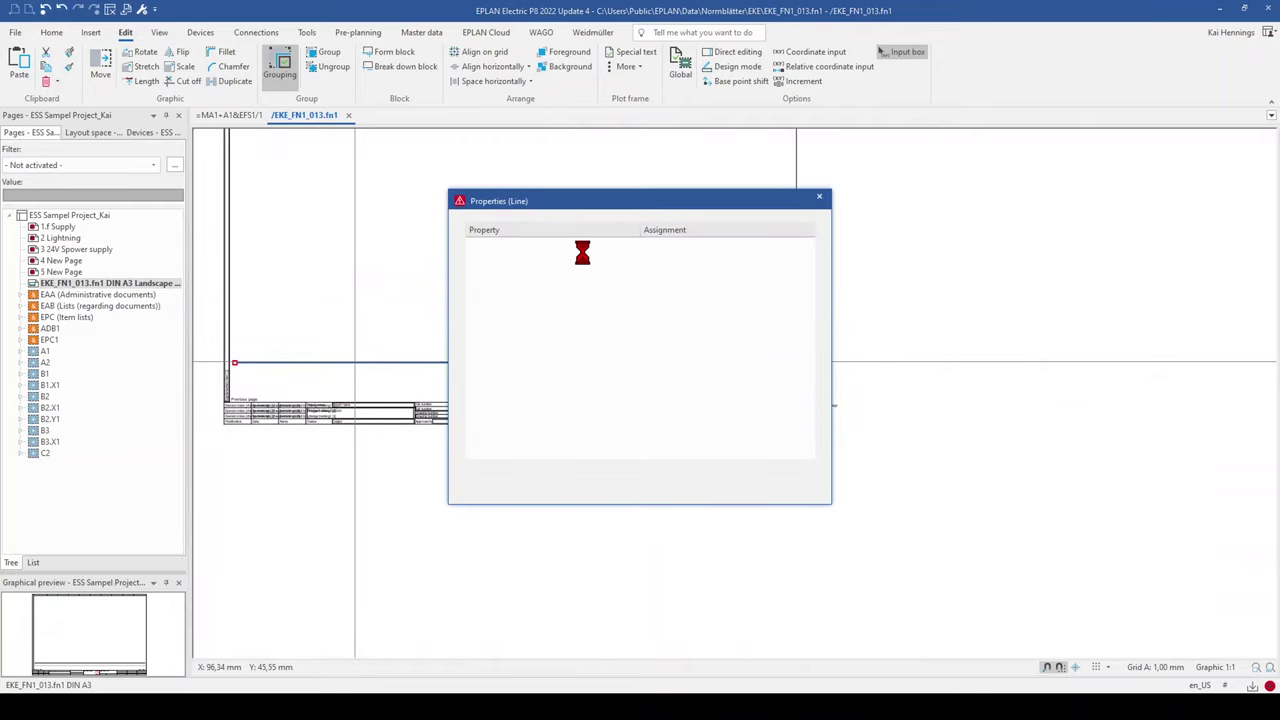
click(809, 345)
click(809, 345)
click(700, 372)
click(580, 480)
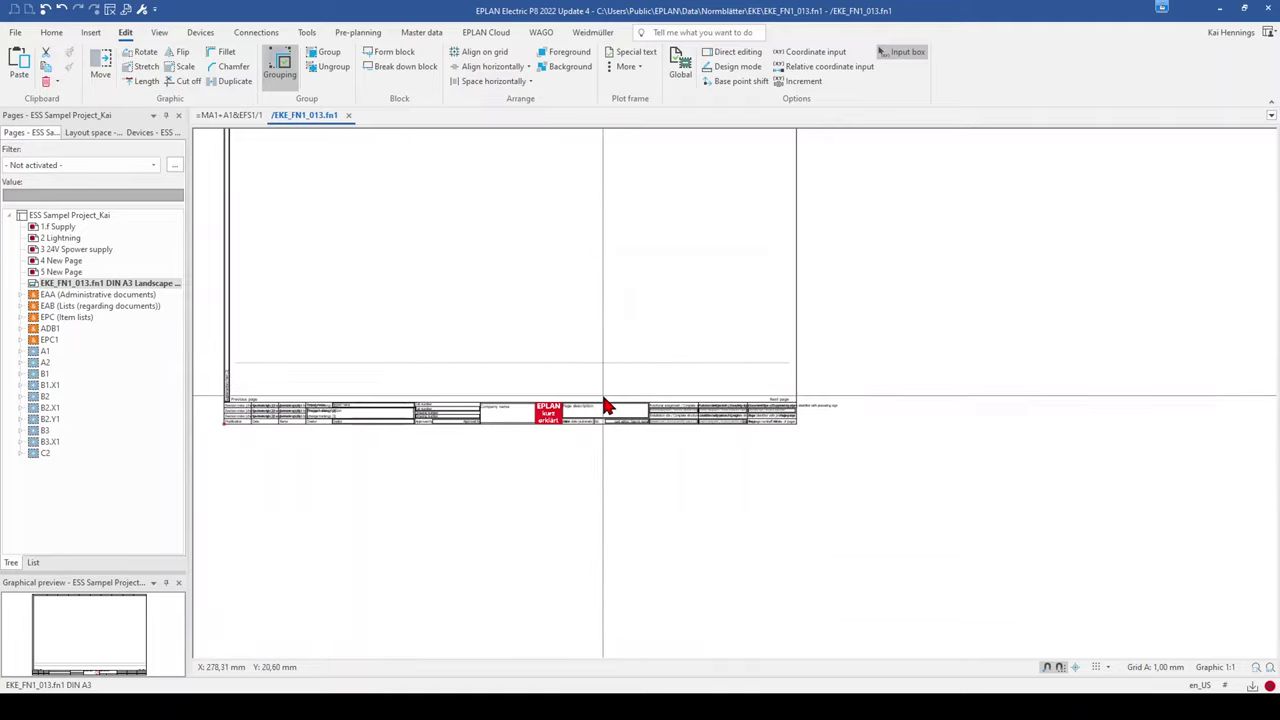
Close plot frame EKE_FN1_013 and update the open projects with the changed master data.
click(122, 286)
right_click(122, 288)
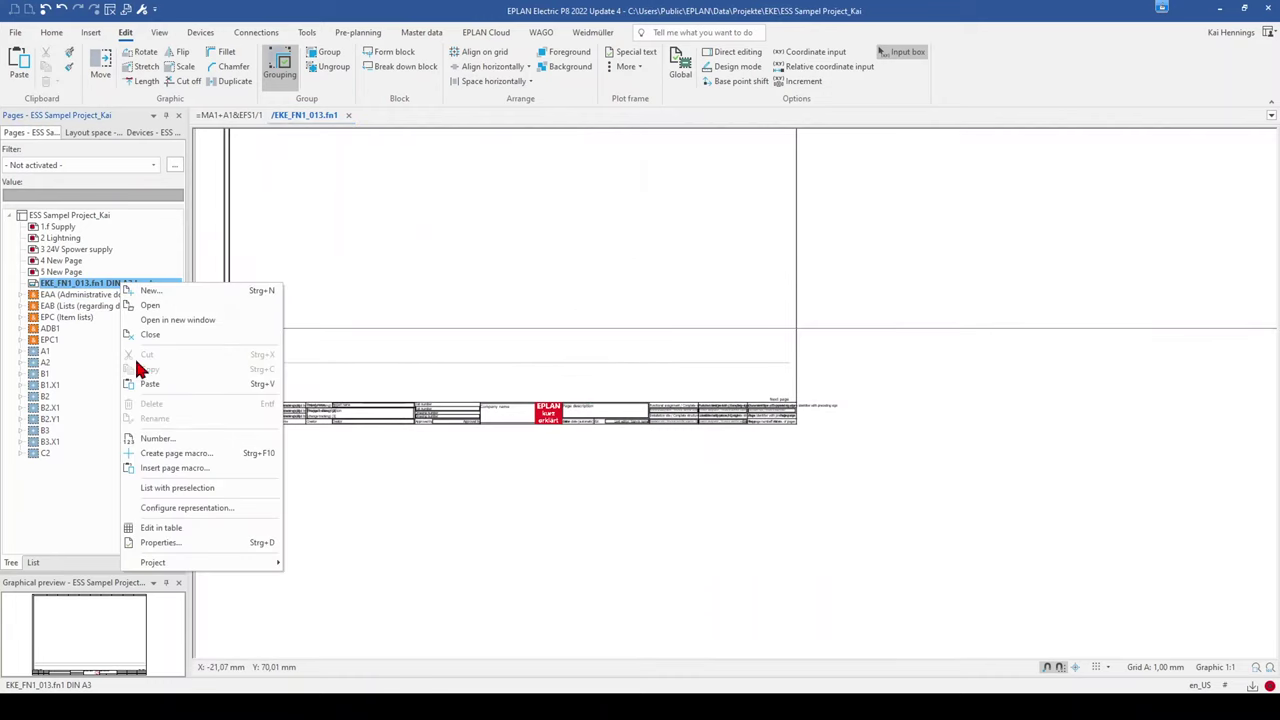
click(150, 334)
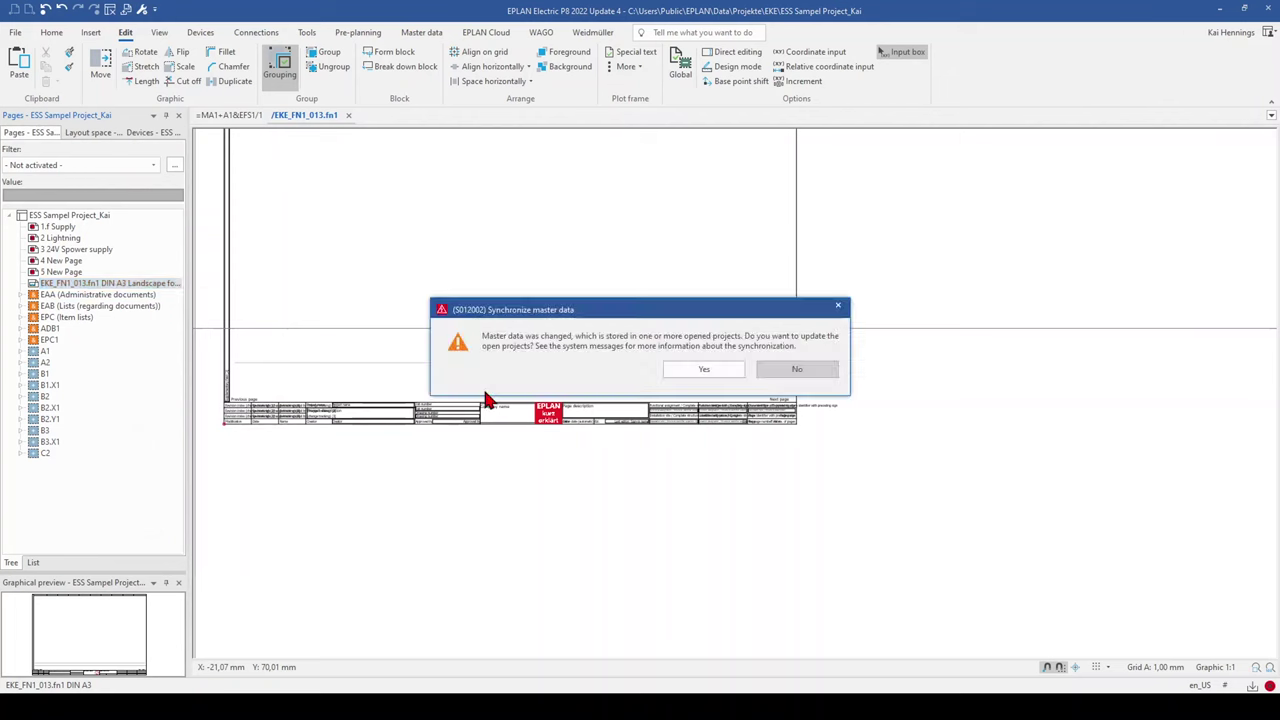
click(700, 370)
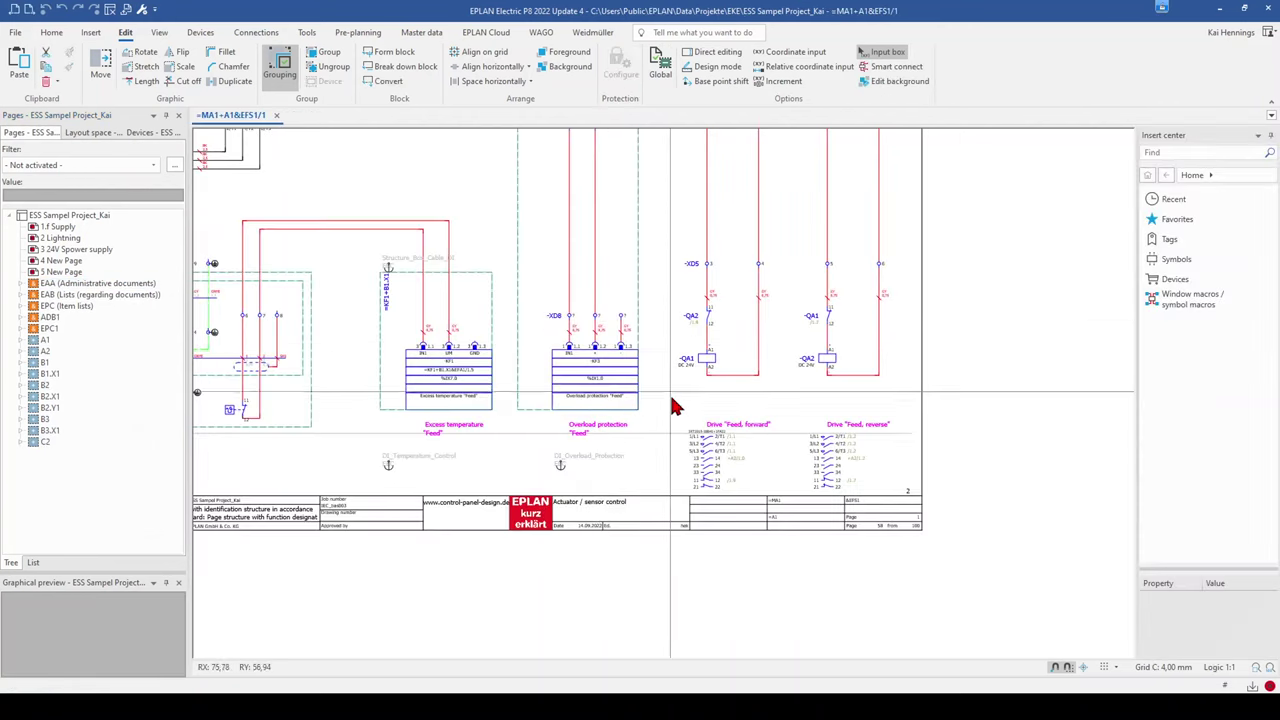
Move the "Drive "Feed, forward"" text down near the title block and the contact image of -QA1 up beneath its coil.
scroll(670, 440, down, 2)
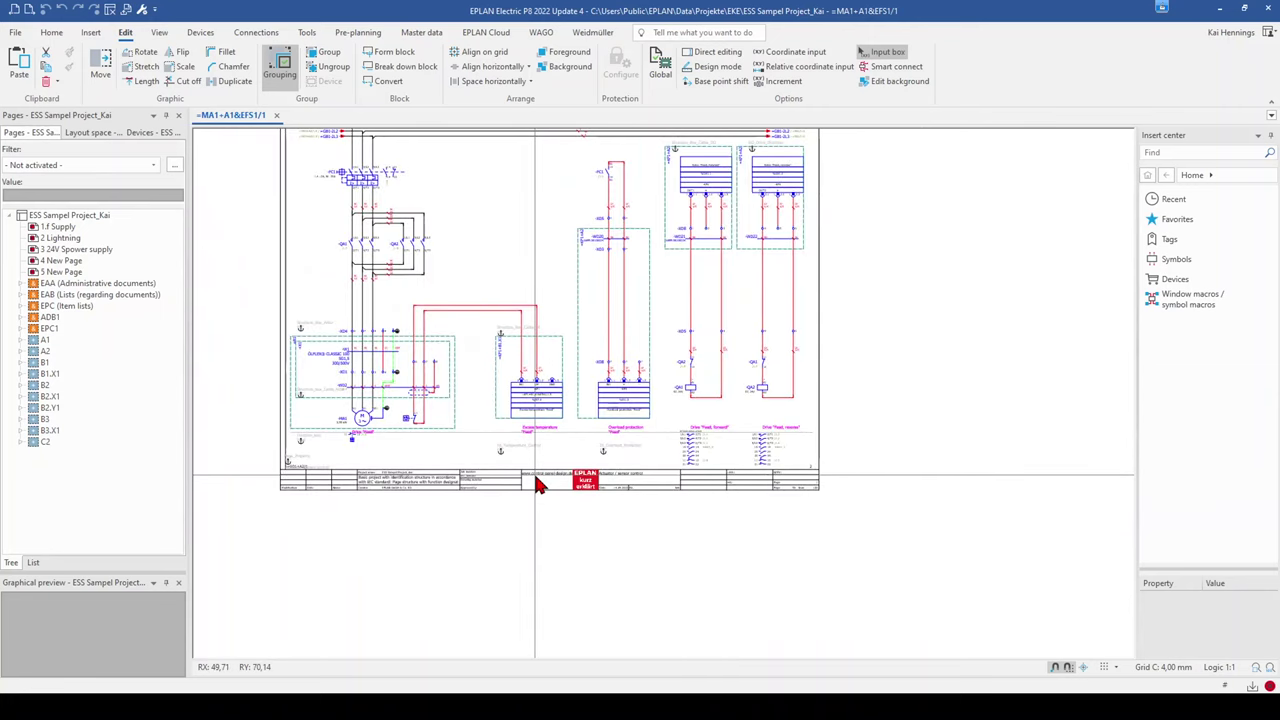
scroll(536, 485, up, 3)
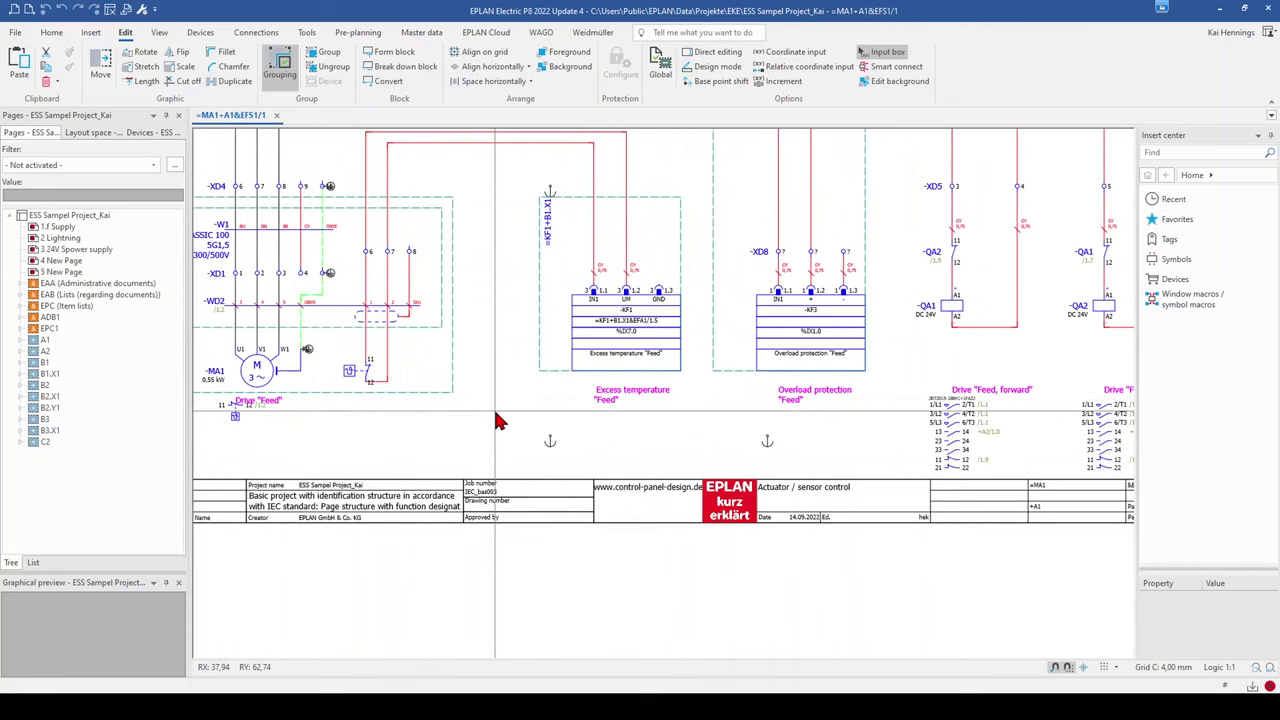
scroll(525, 400, down, 1)
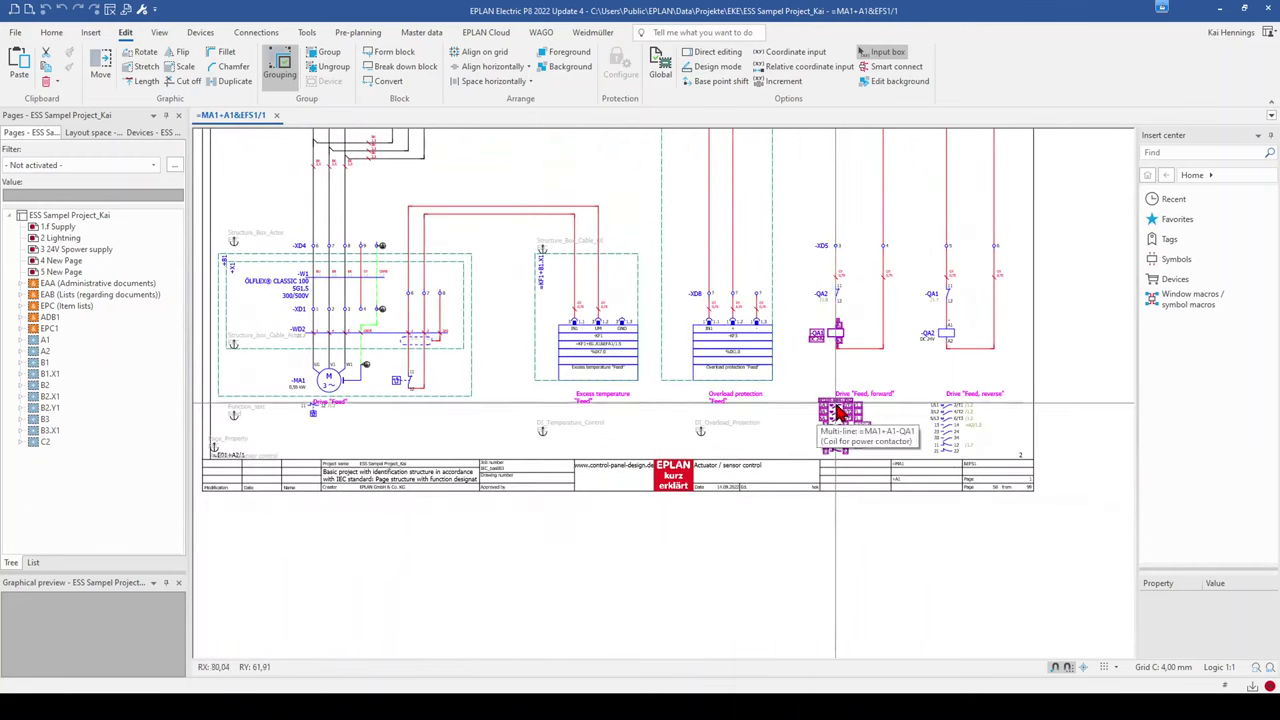
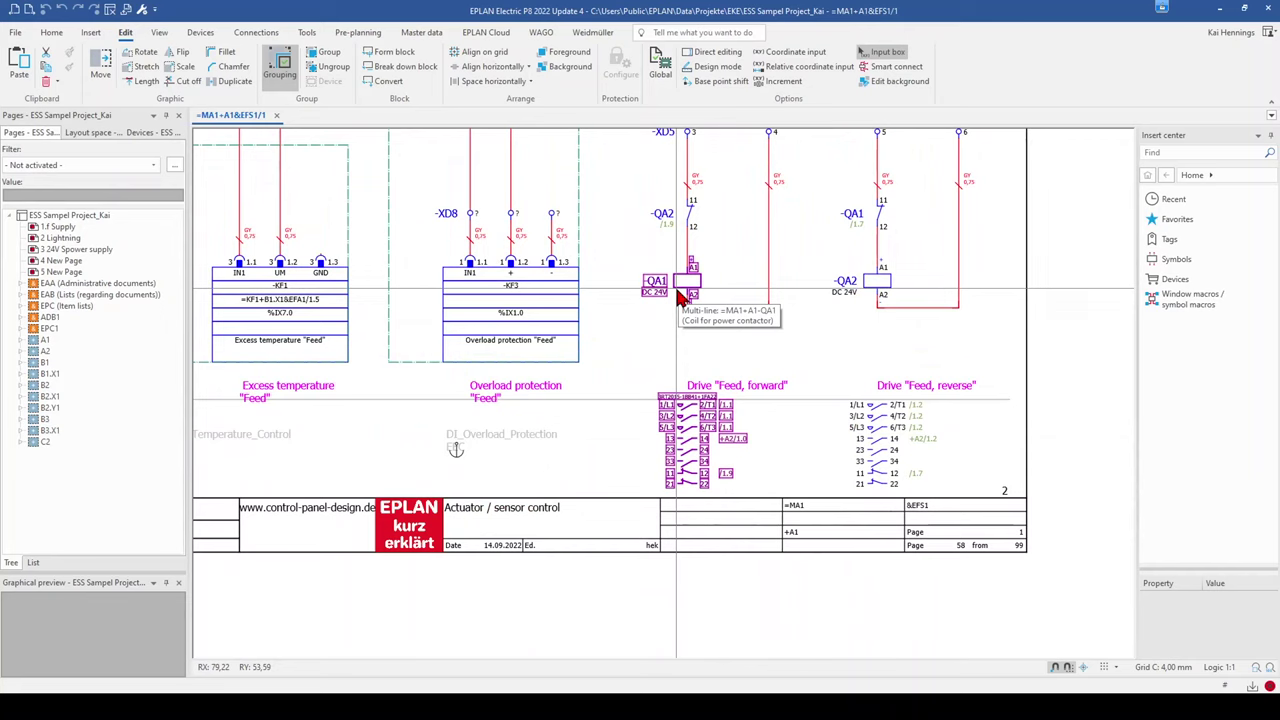
drag(738, 385, 682, 500)
click(692, 412)
drag(692, 412, 692, 332)
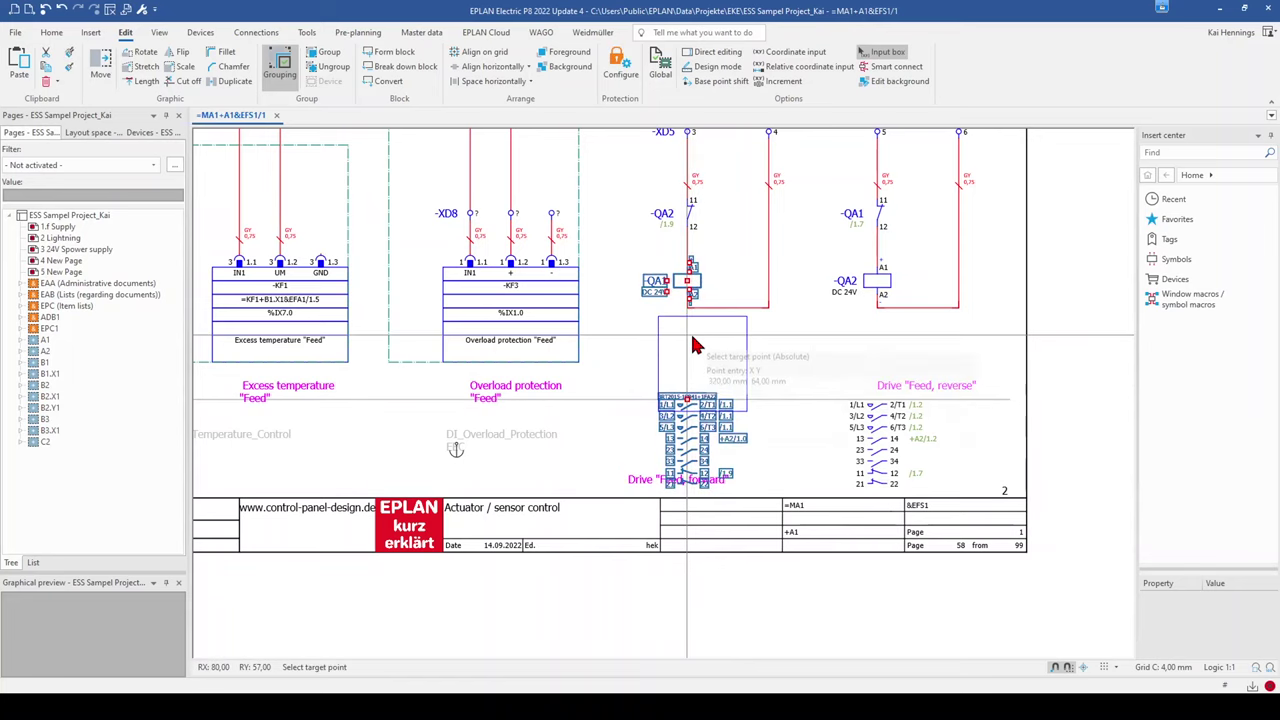
click(795, 345)
Enable Show in tabular form for the contact image of coil -QA1.
click(690, 284)
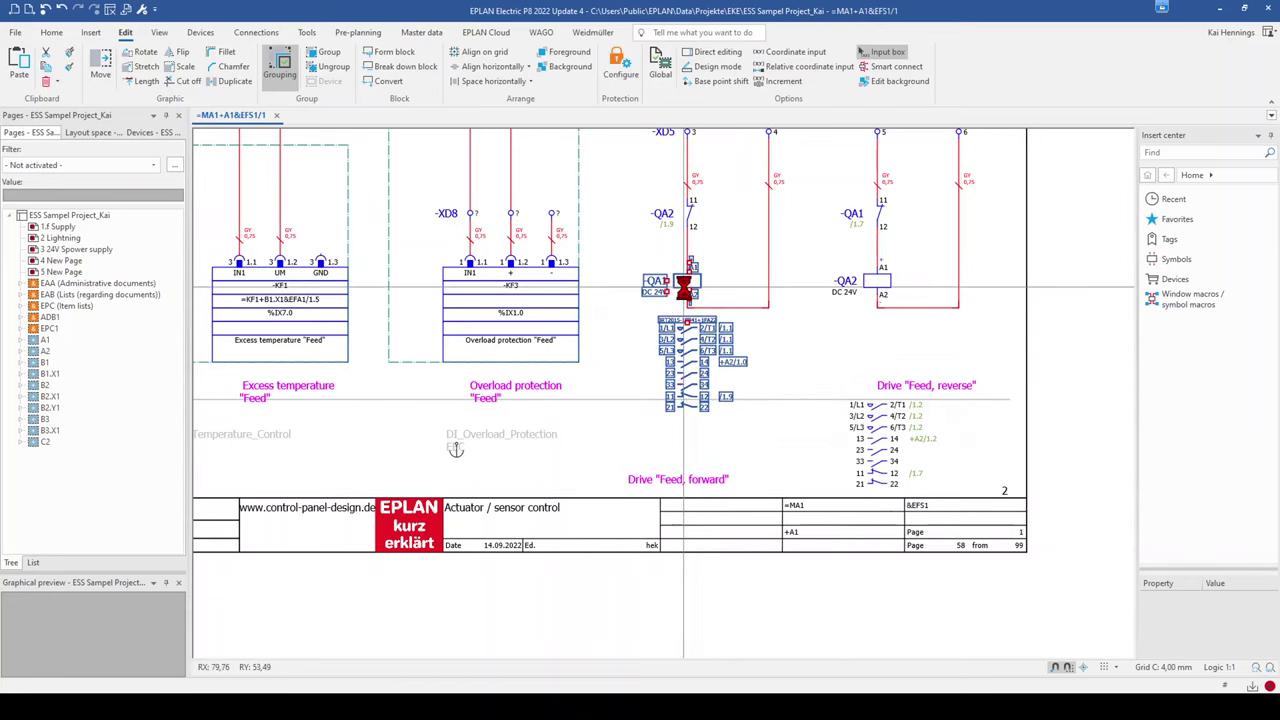
double_click(692, 290)
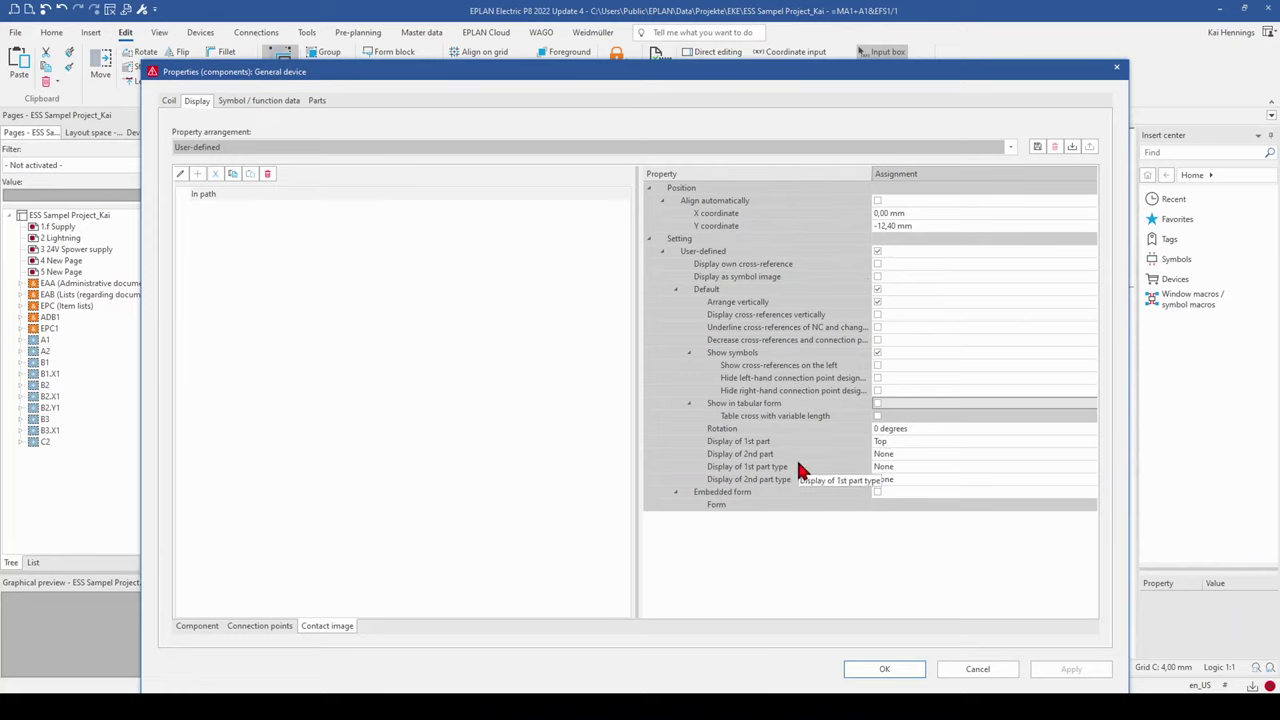
click(877, 403)
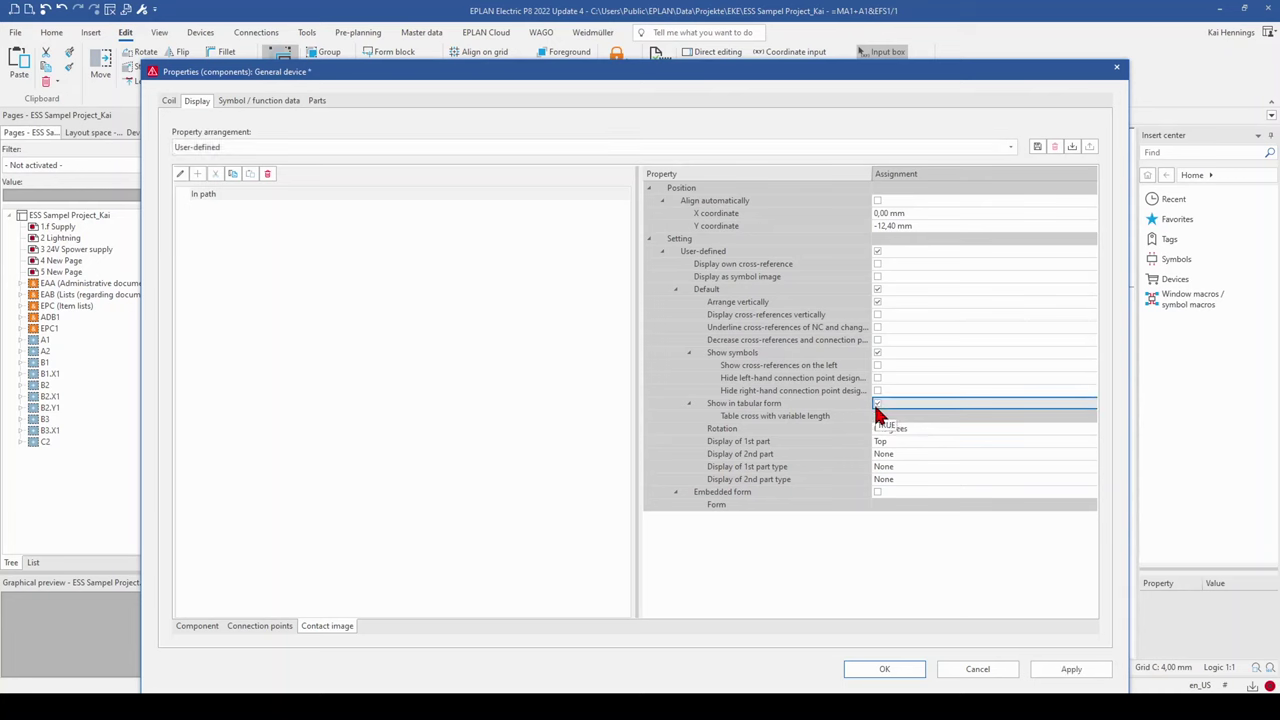
click(900, 674)
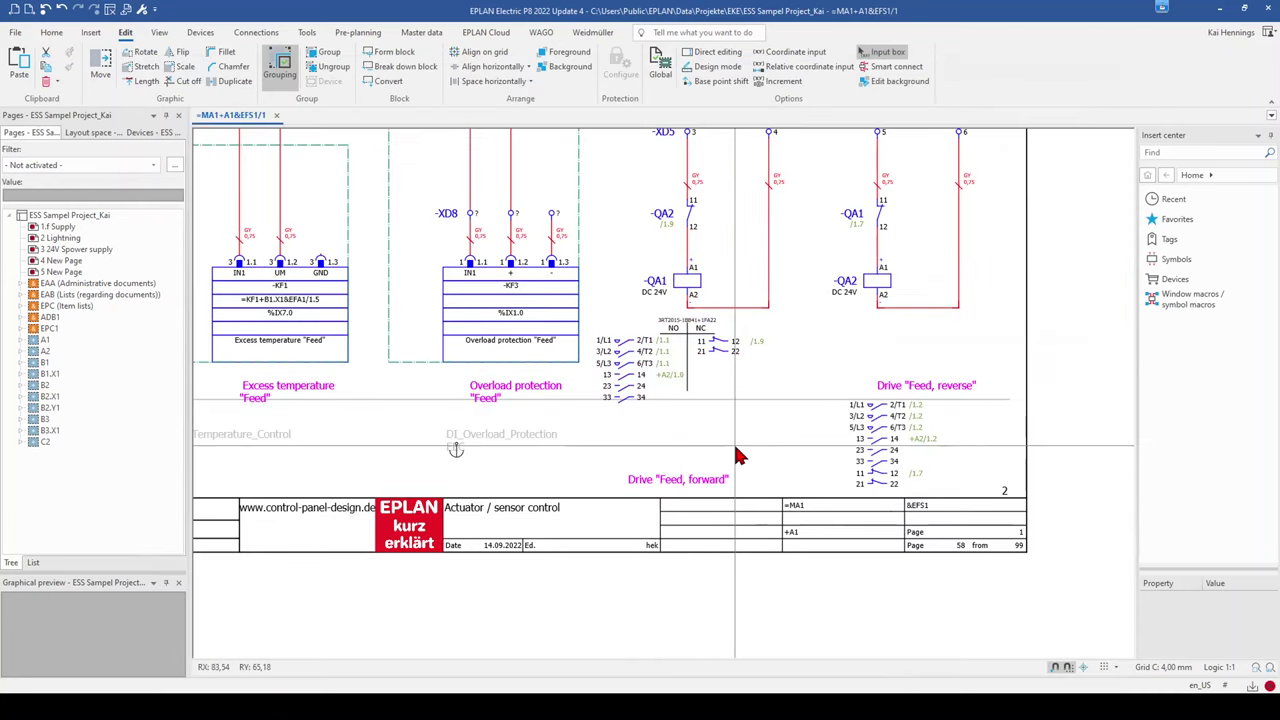
Save the contact image display of -QA1 as a property arrangement under the author's first name, use it as default and apply it.
double_click(671, 282)
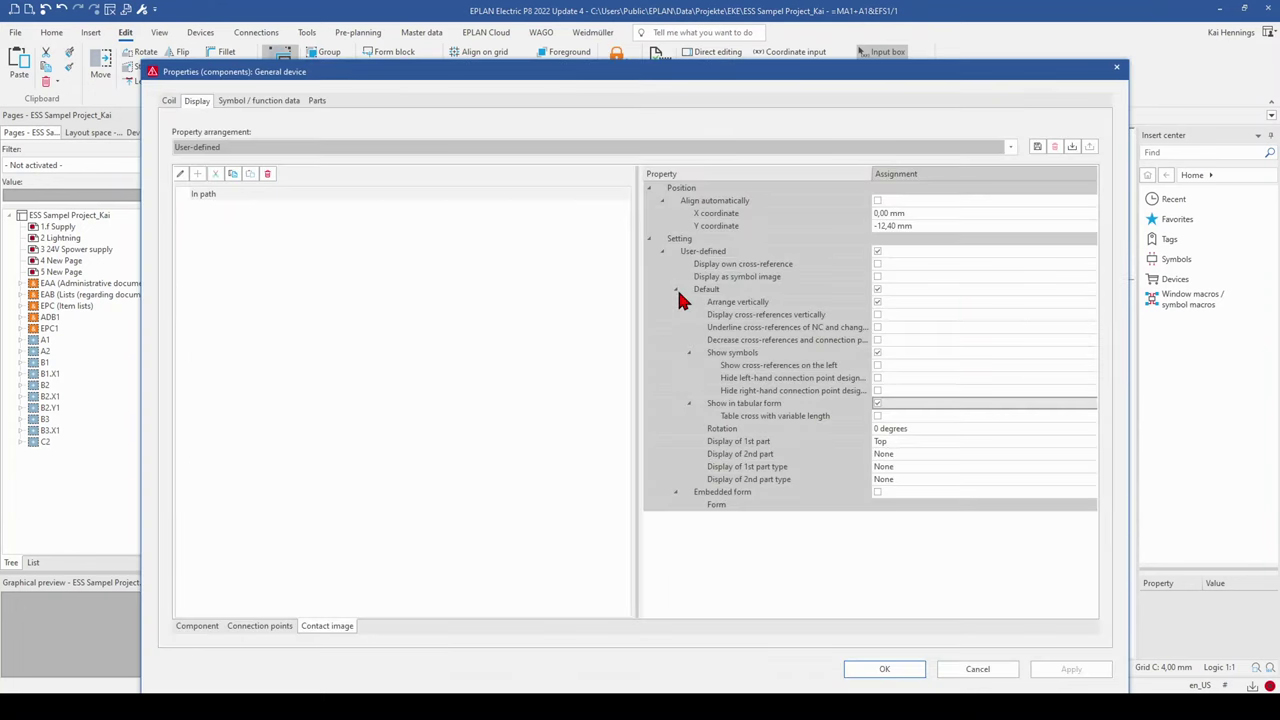
click(1037, 147)
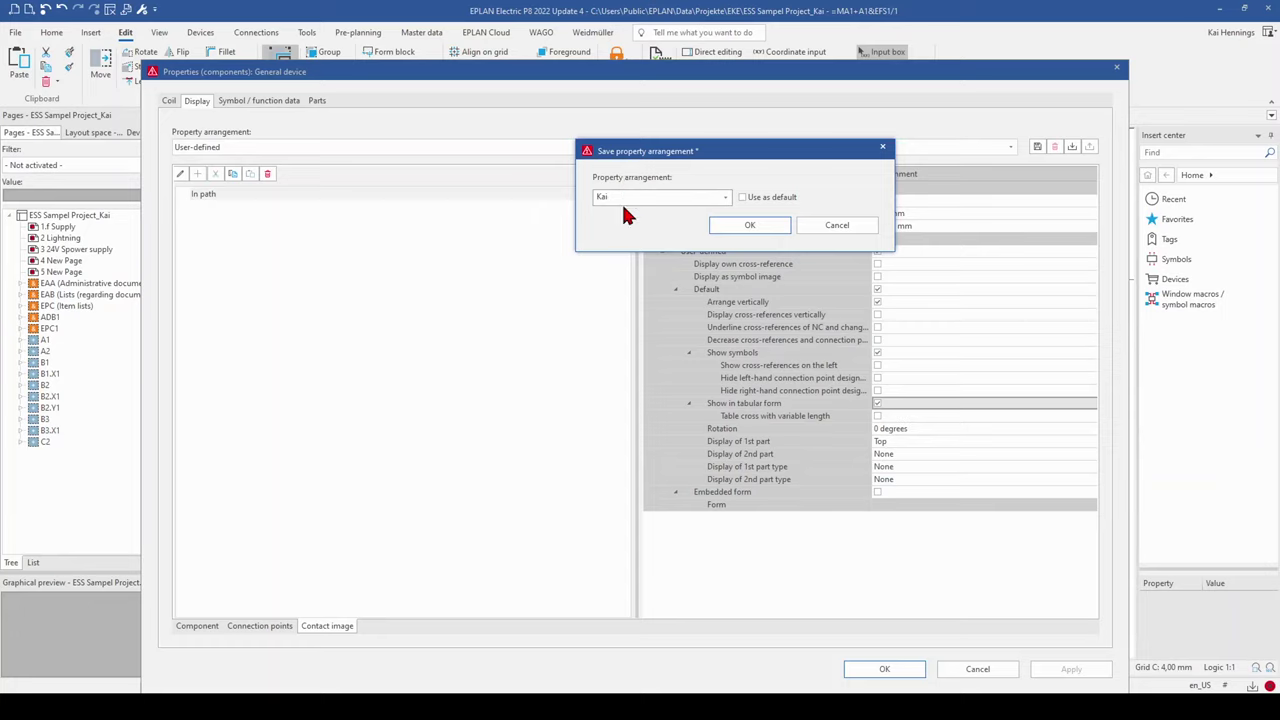
click(745, 197)
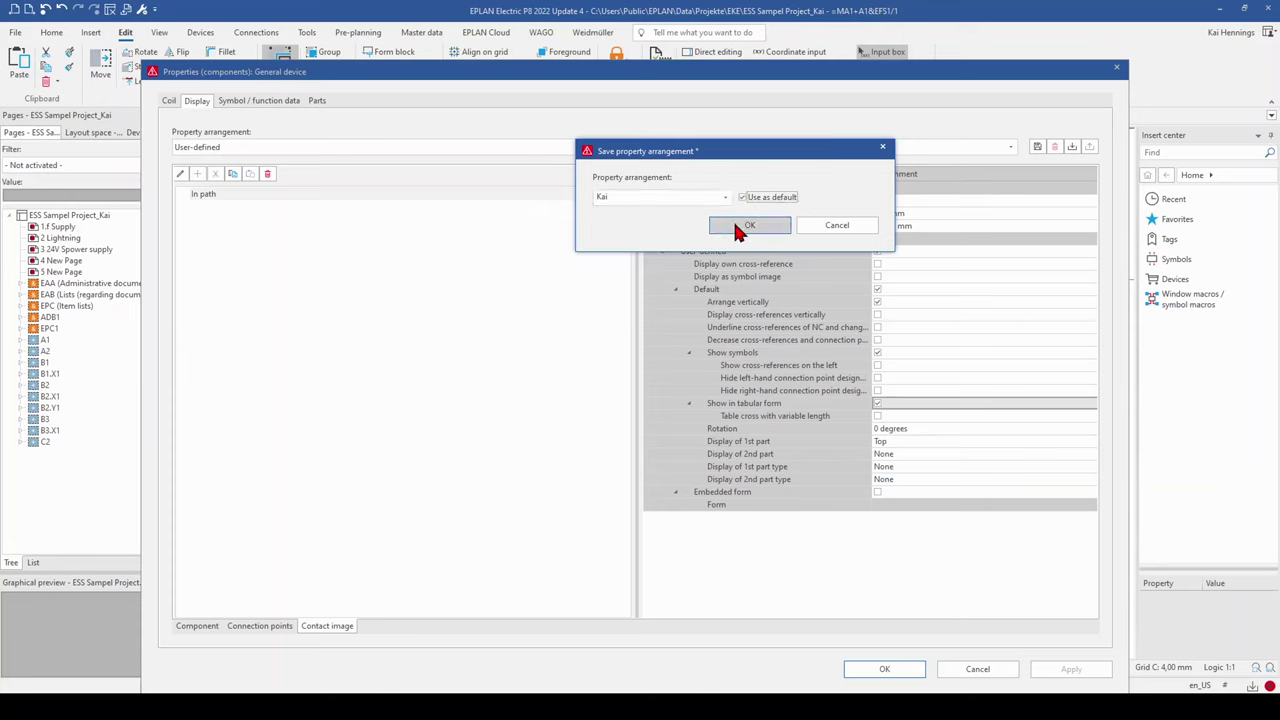
click(749, 225)
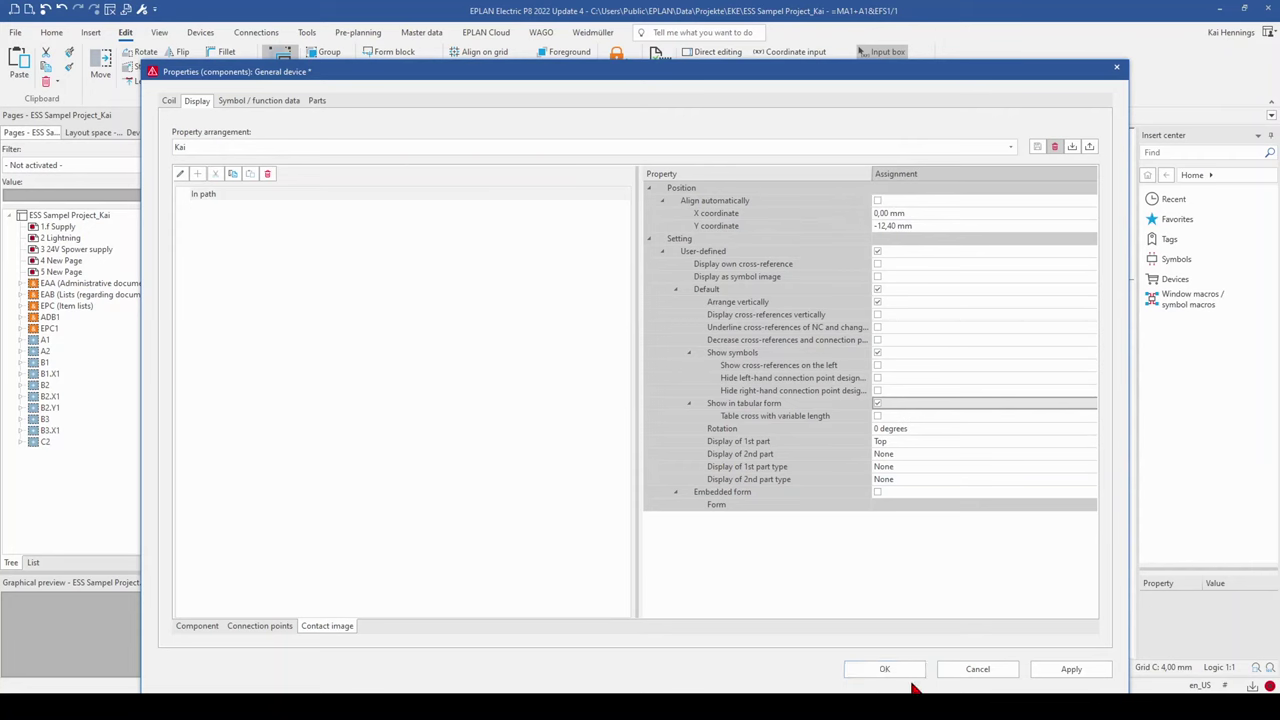
click(1065, 669)
click(890, 669)
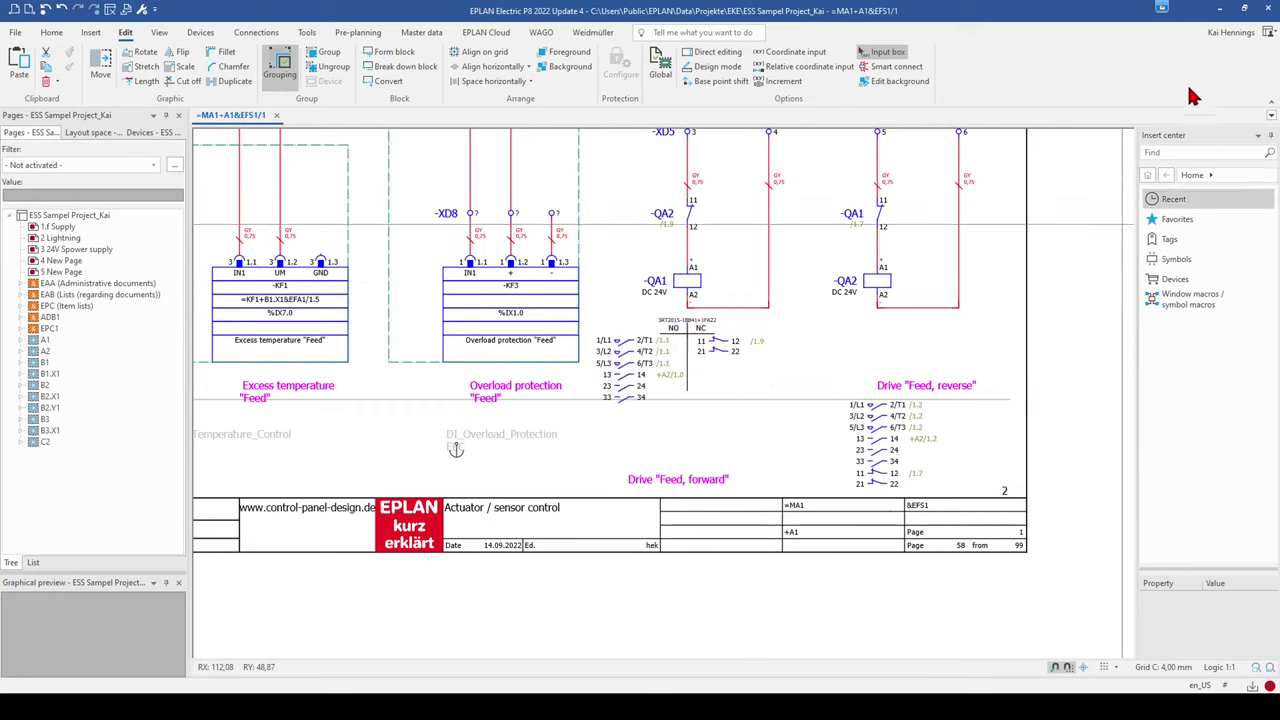
Search the devices for "3rh" and place contactor SIE.3RH2122-1HB40 between coils -QA1 and -QA2.
click(1166, 151)
text(3rh)
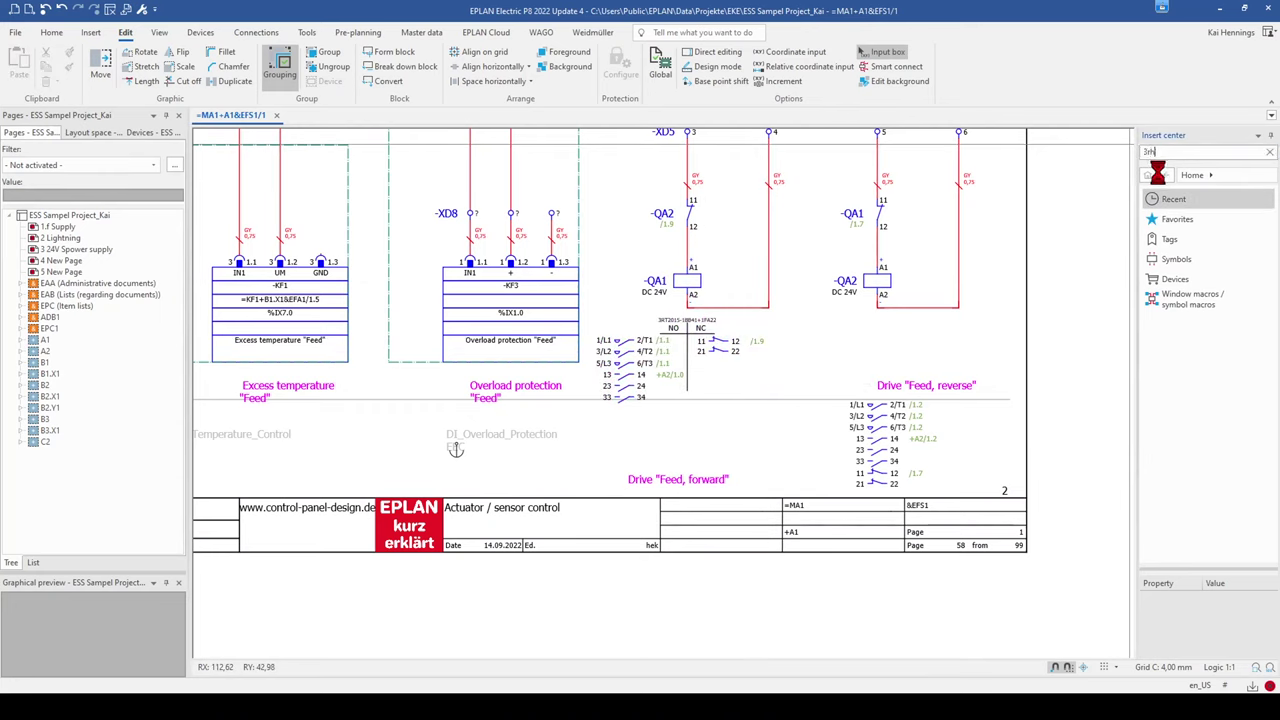
click(1236, 288)
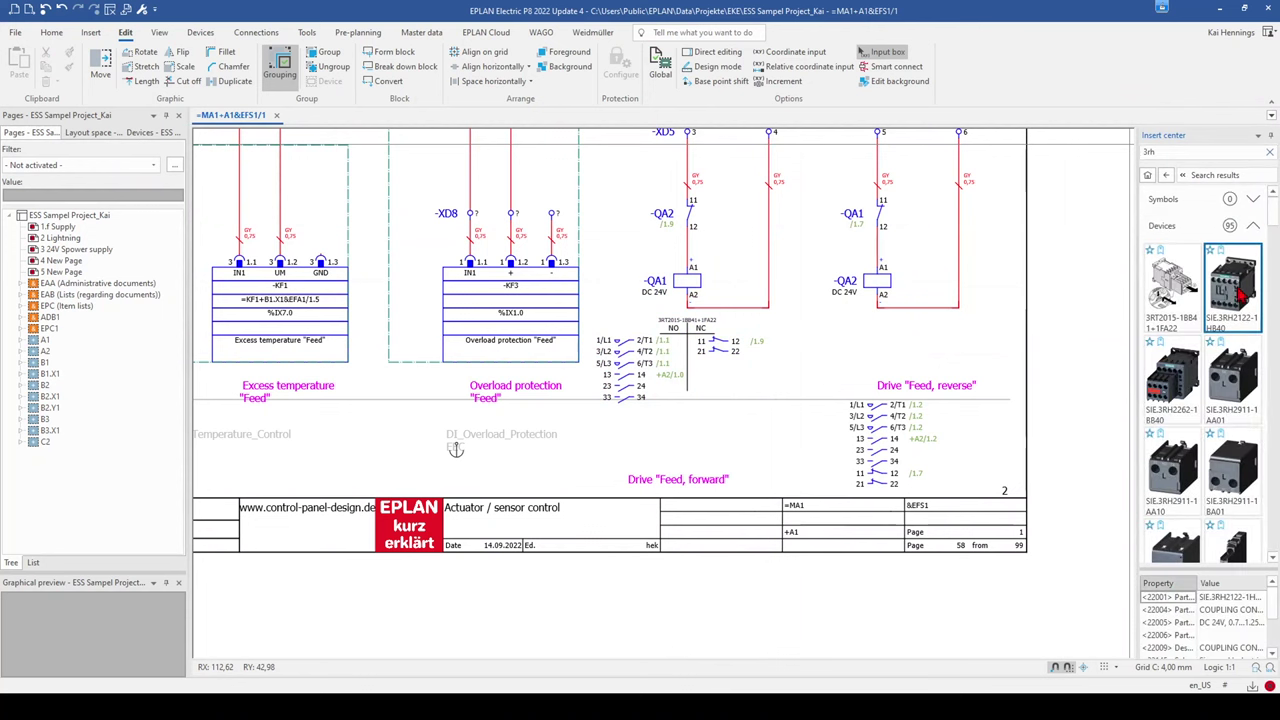
drag(1238, 290, 810, 281)
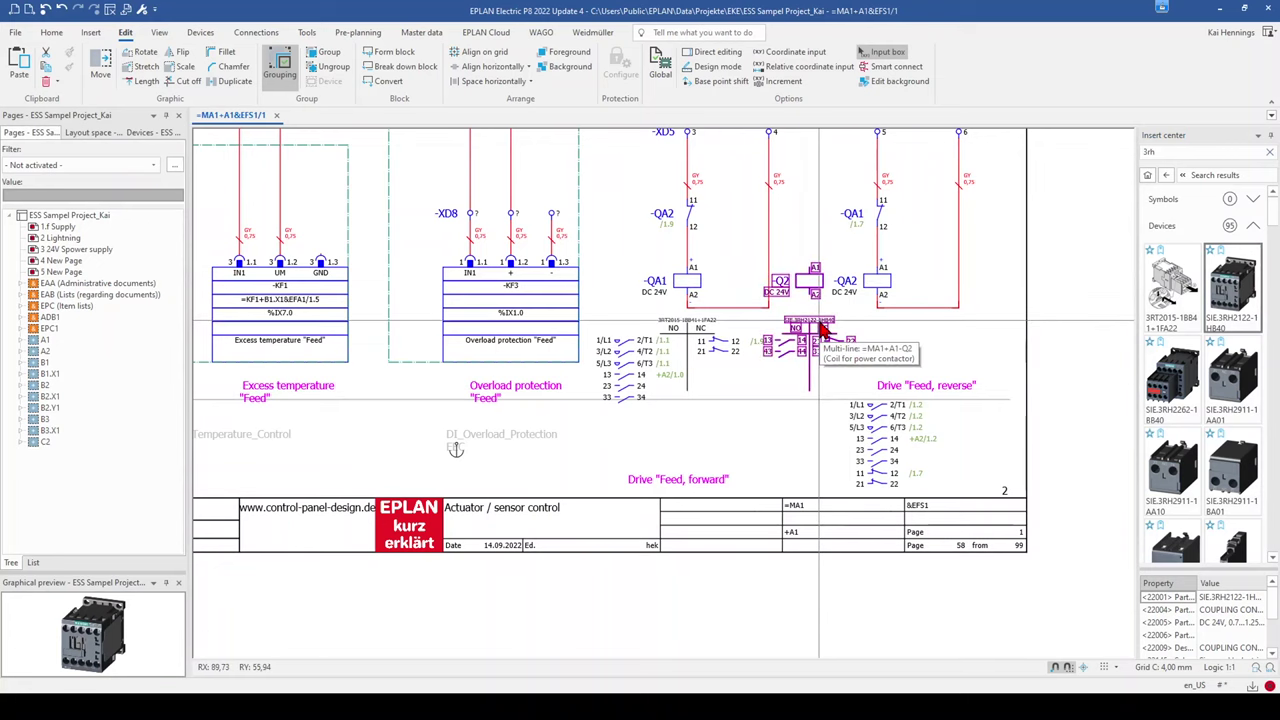
key(Escape)
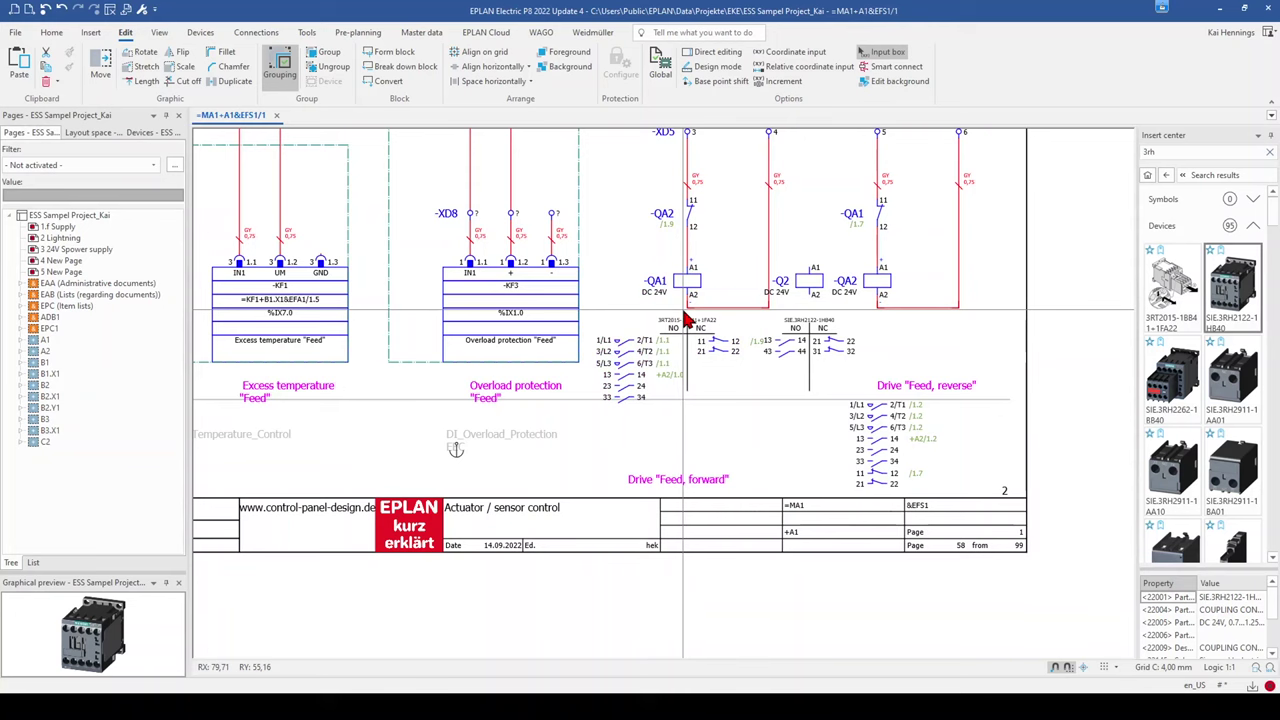
Assign the Default value property arrangement to the contact image of the inserted 3RH2122 contactor coil, and delete that coil.
click(810, 282)
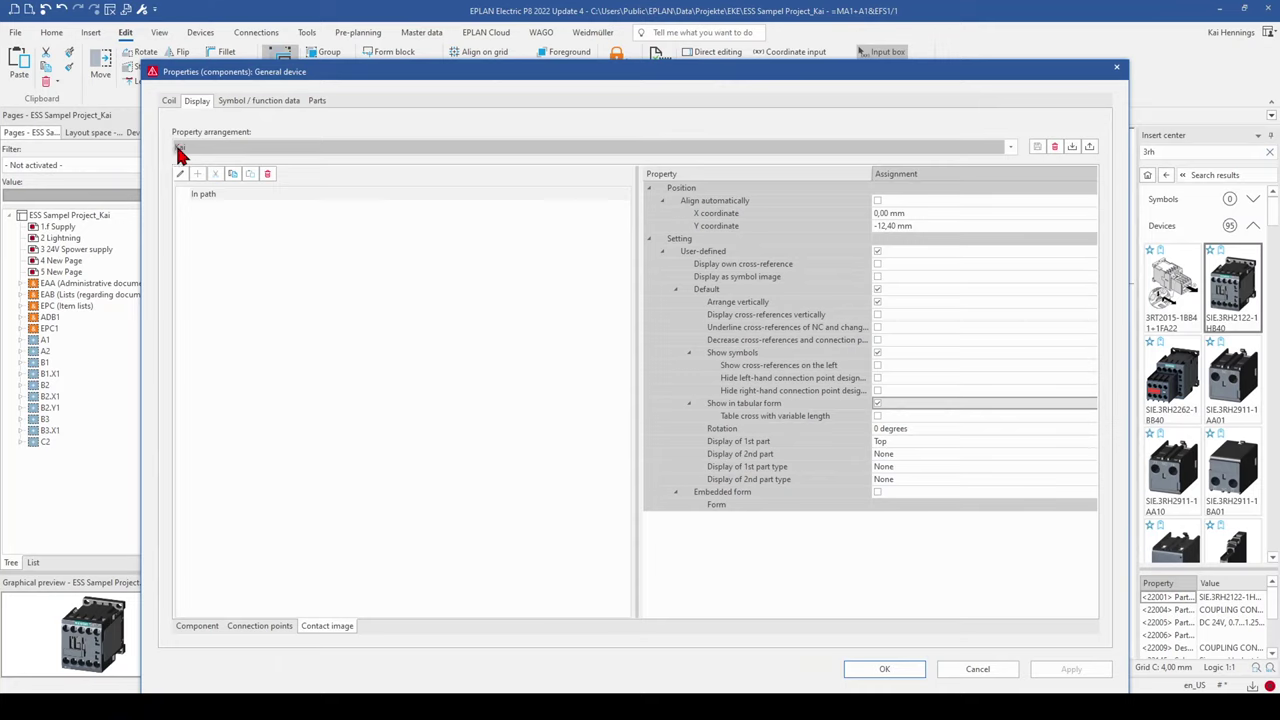
click(1010, 147)
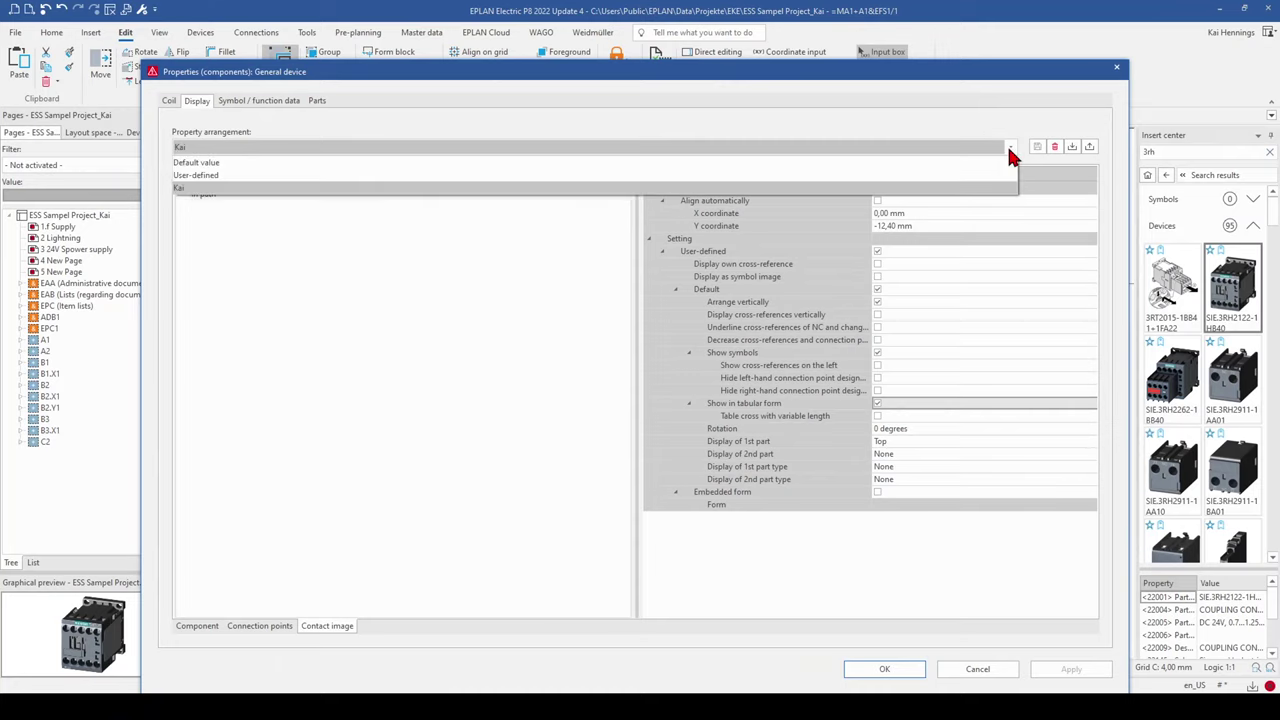
click(414, 162)
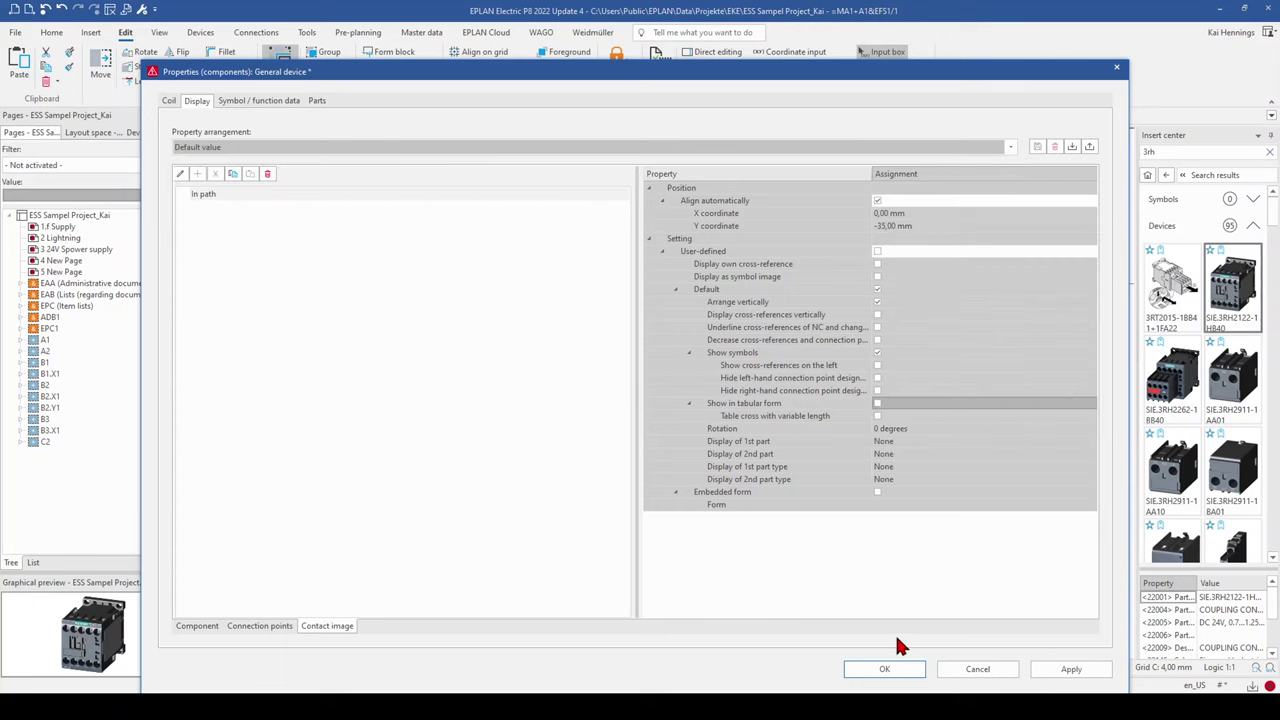
click(895, 672)
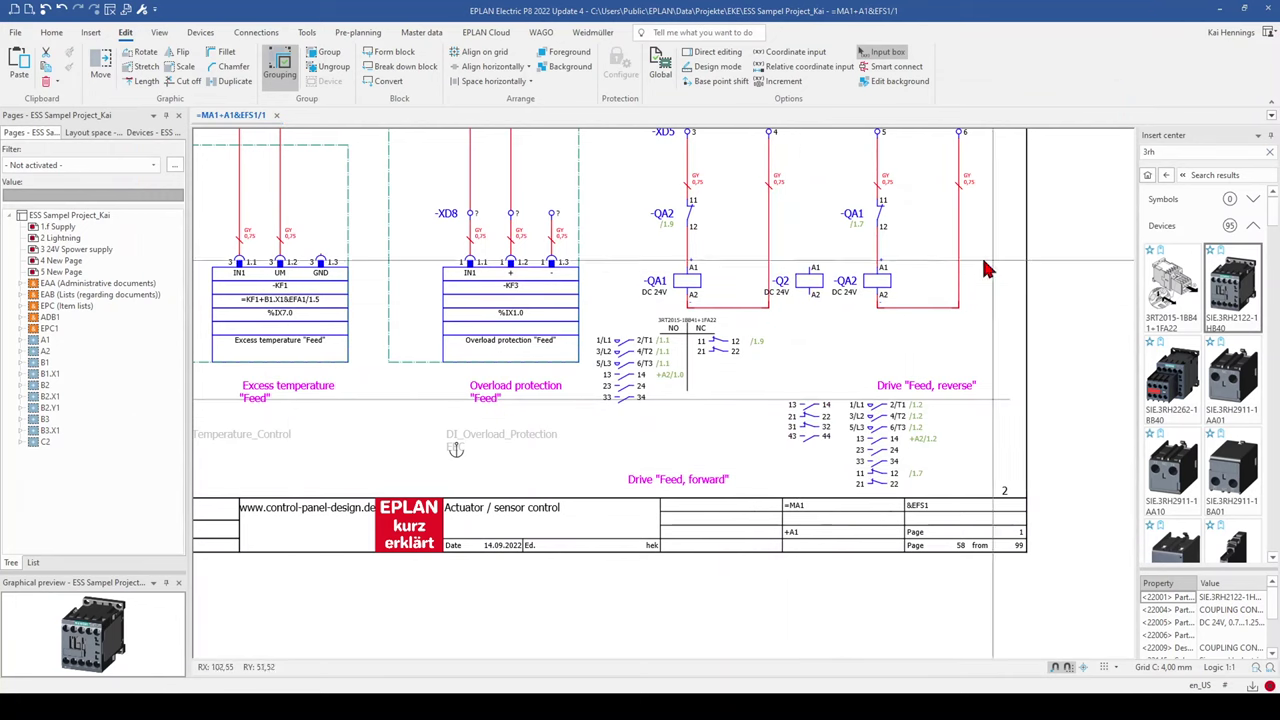
click(798, 305)
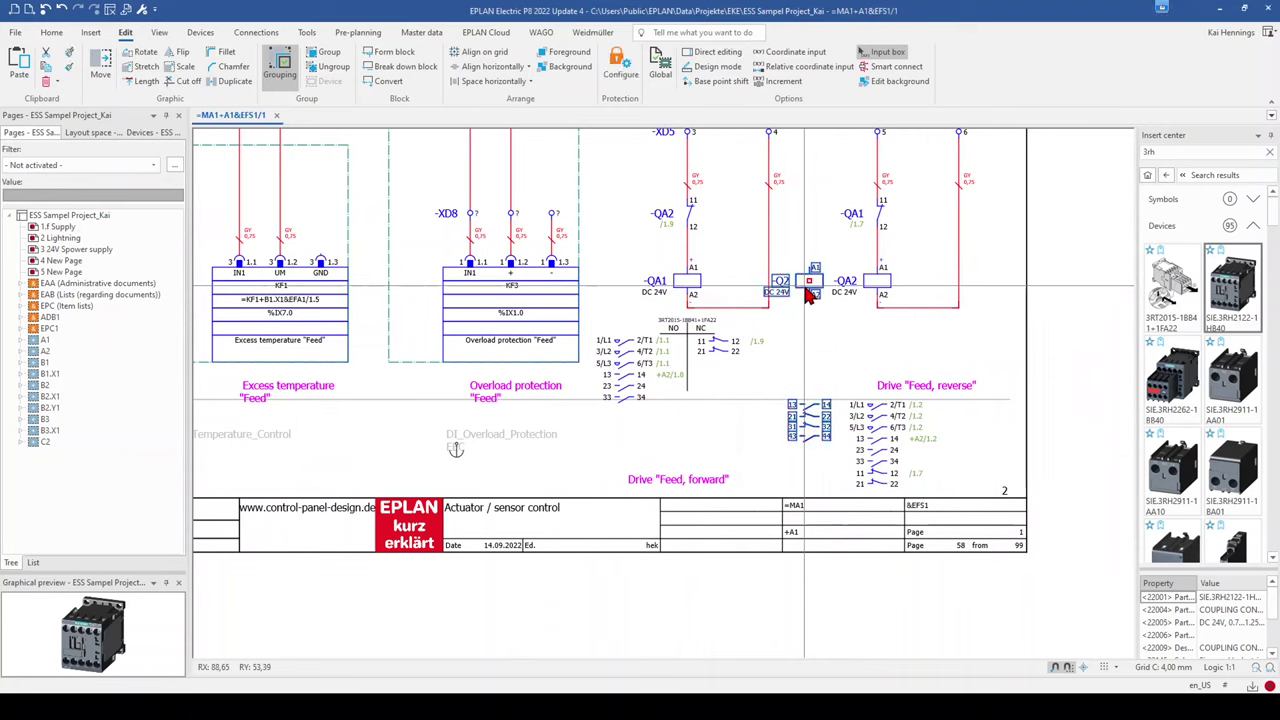
key(Delete)
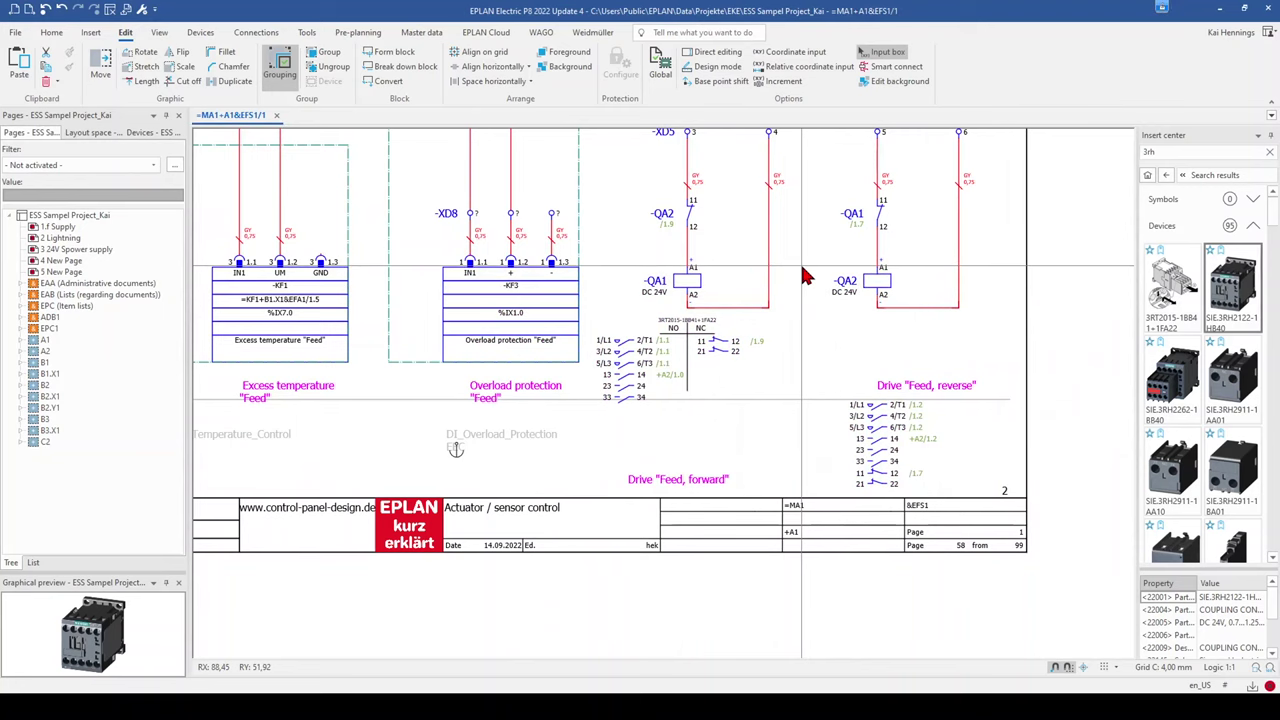
Set Display of 1st part number to Above in the project's Contact image in path settings.
click(142, 10)
click(142, 10)
click(142, 10)
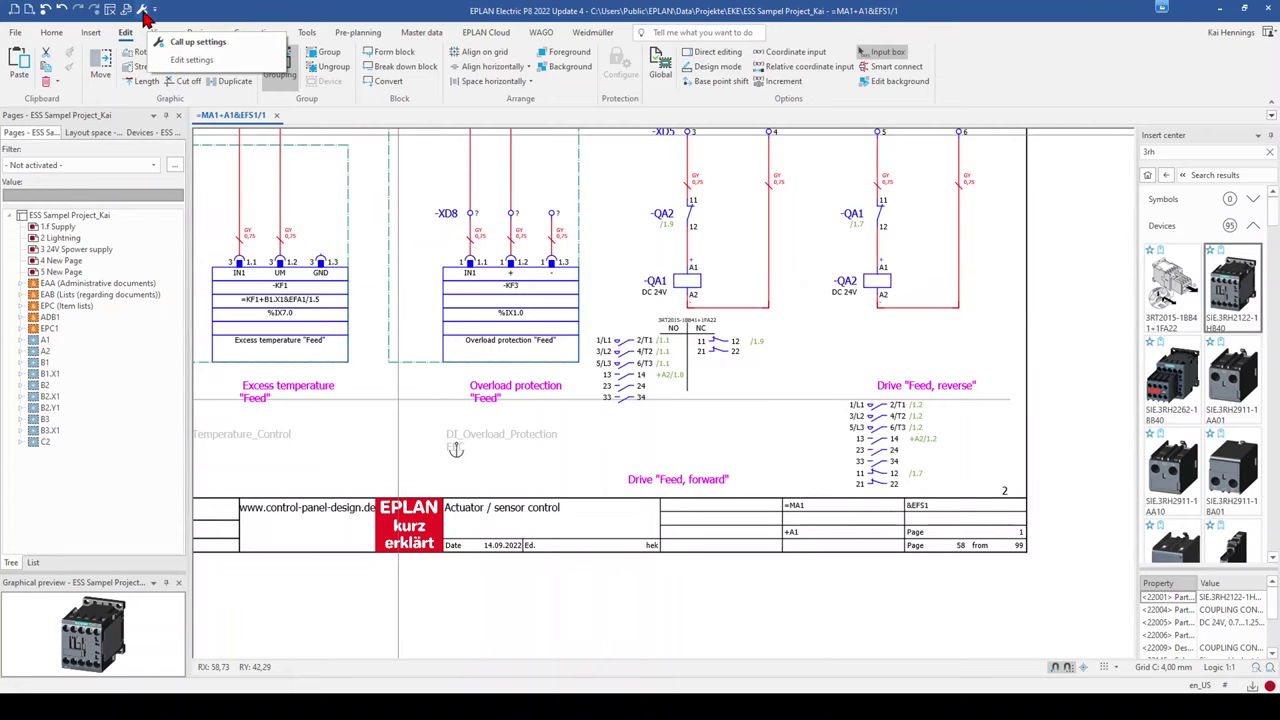
click(142, 10)
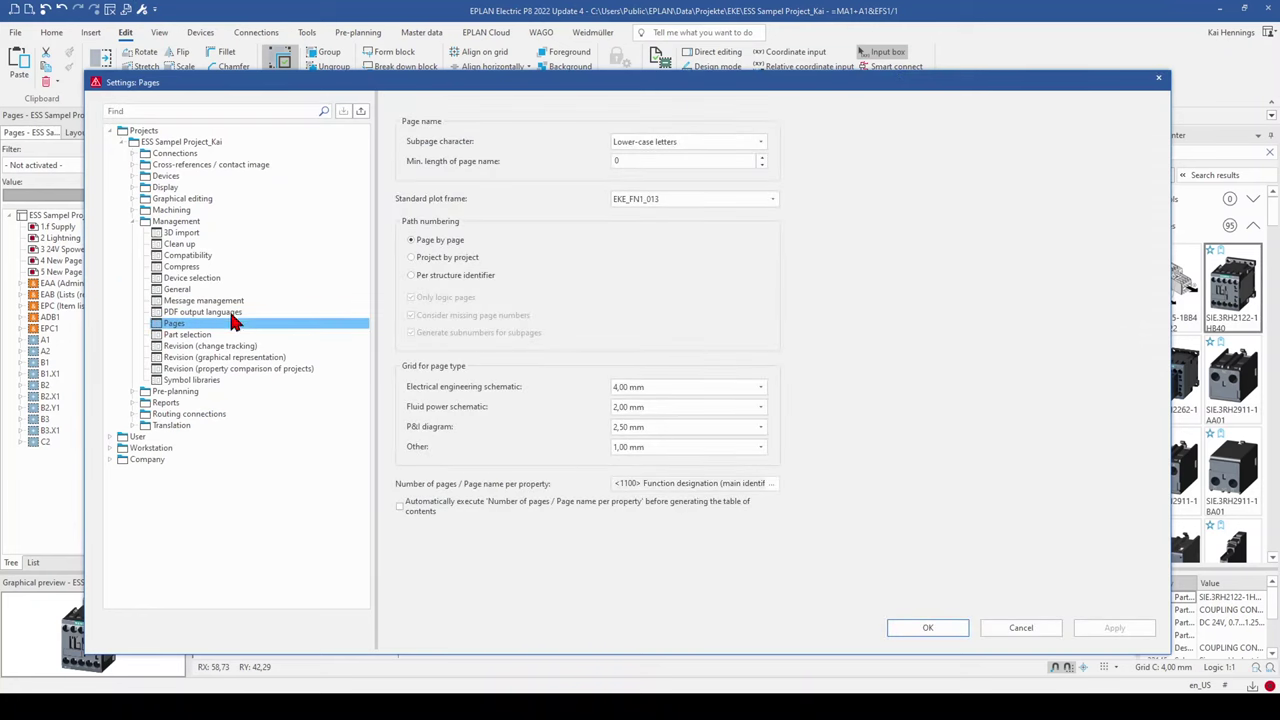
click(157, 146)
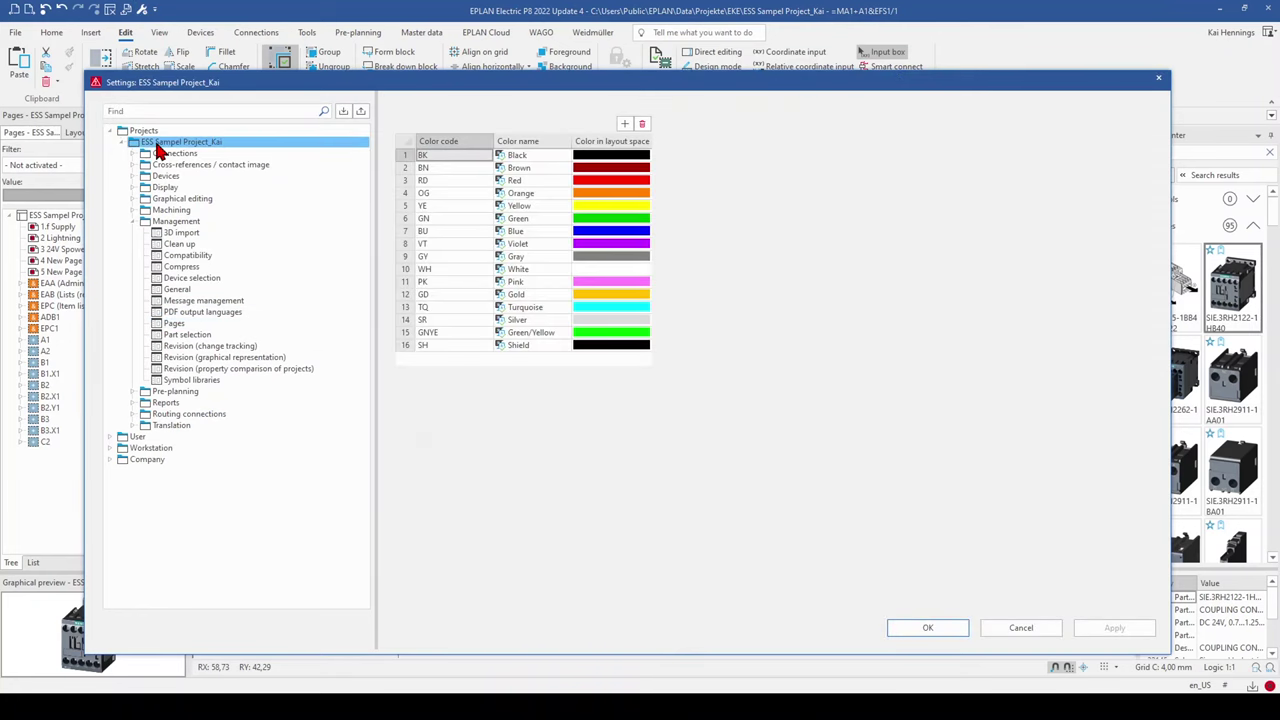
click(132, 164)
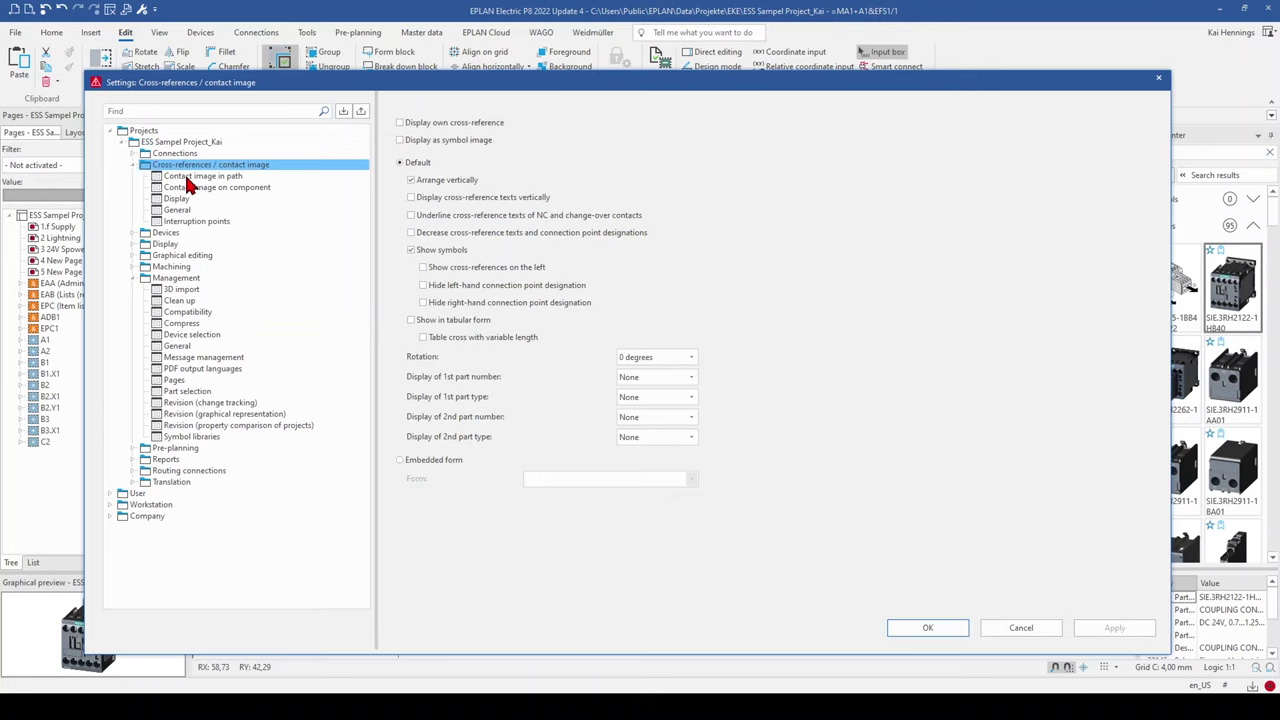
click(186, 178)
click(189, 189)
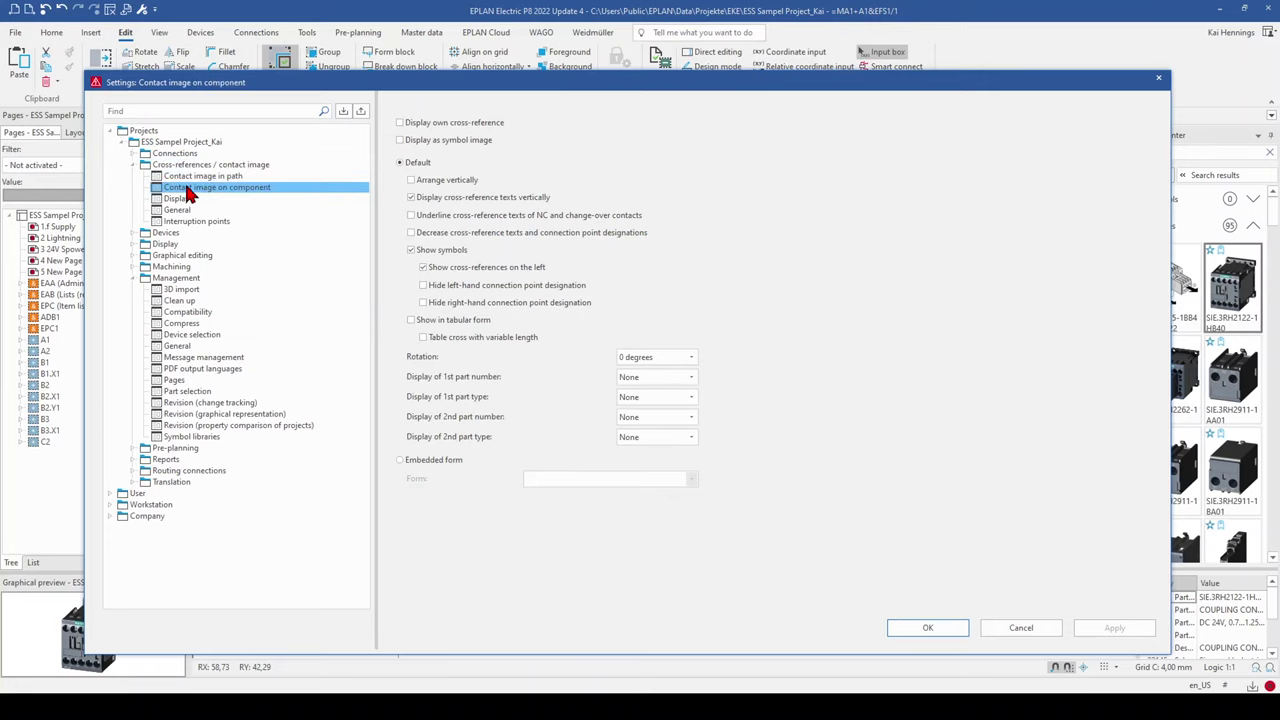
click(188, 177)
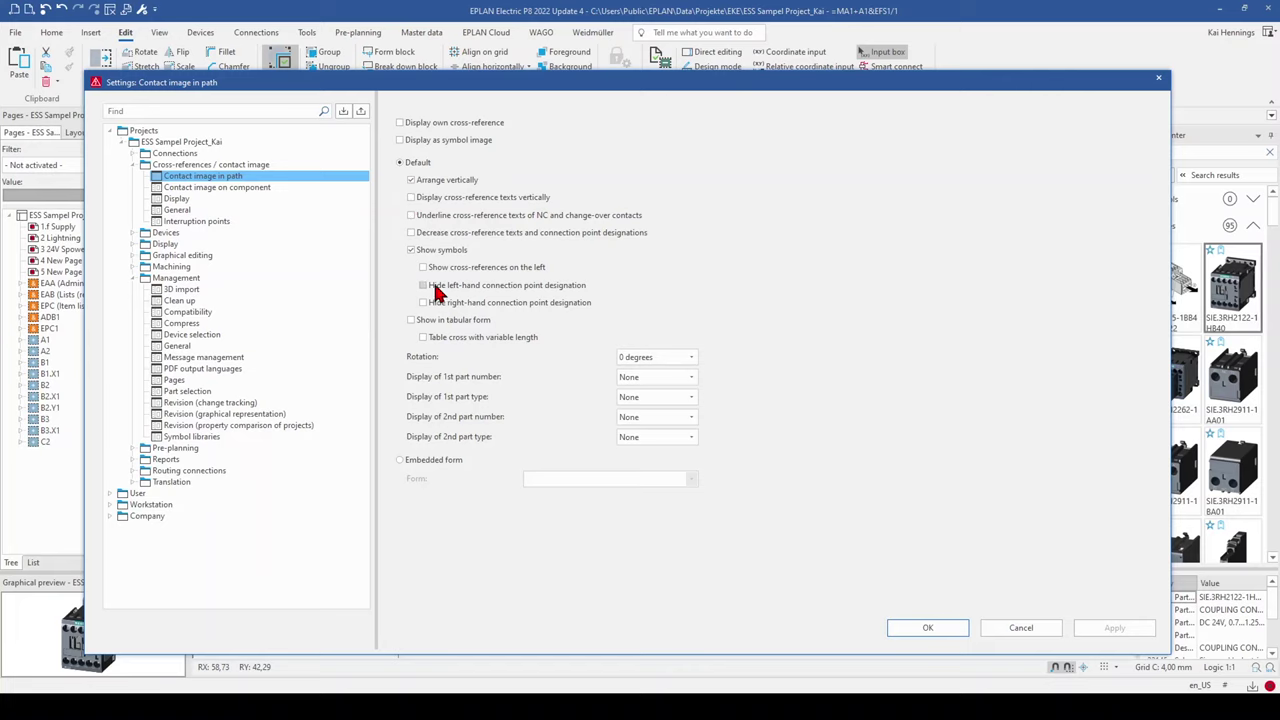
click(690, 378)
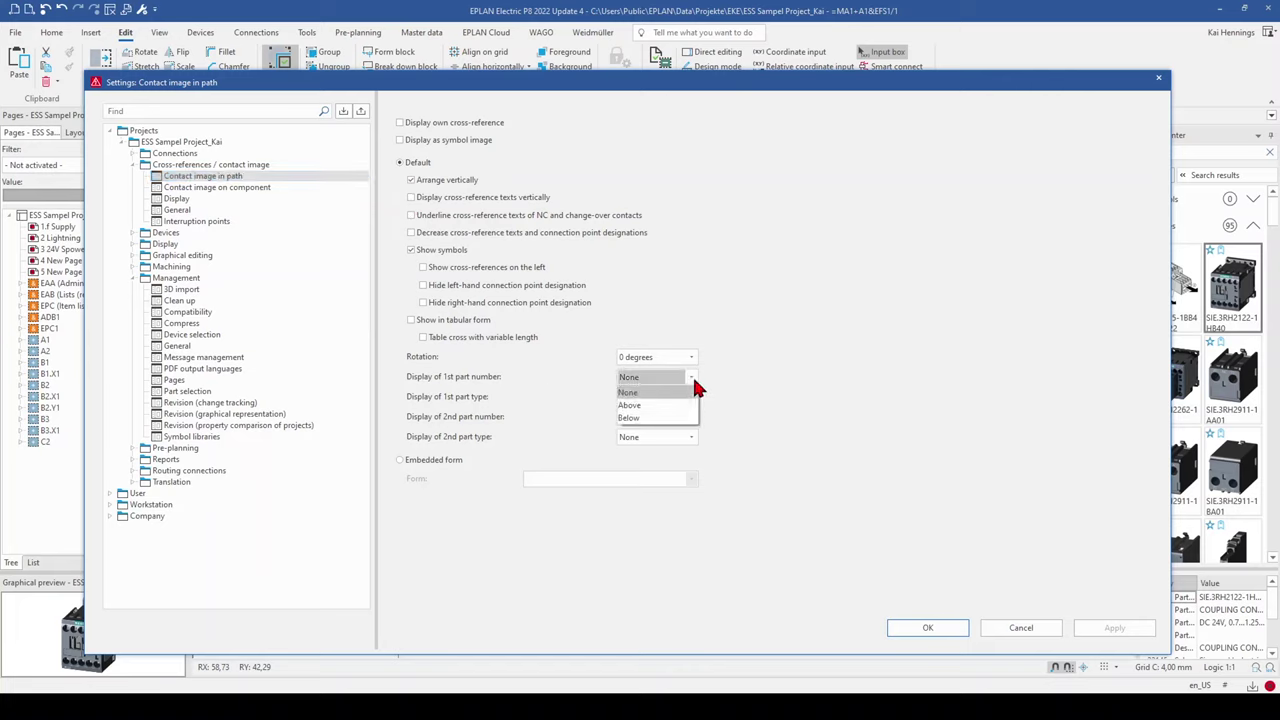
click(646, 405)
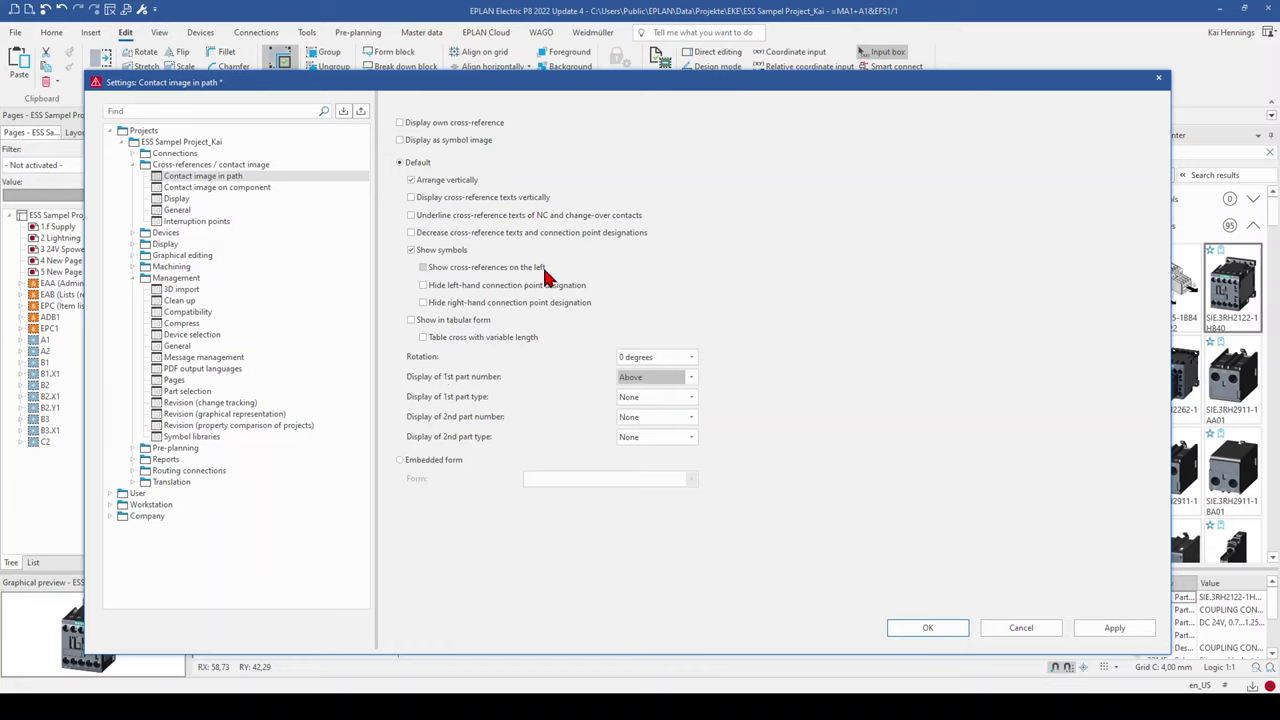
Enable Show cross-references on the left for the project's contact images in path, then apply and close the settings.
click(422, 267)
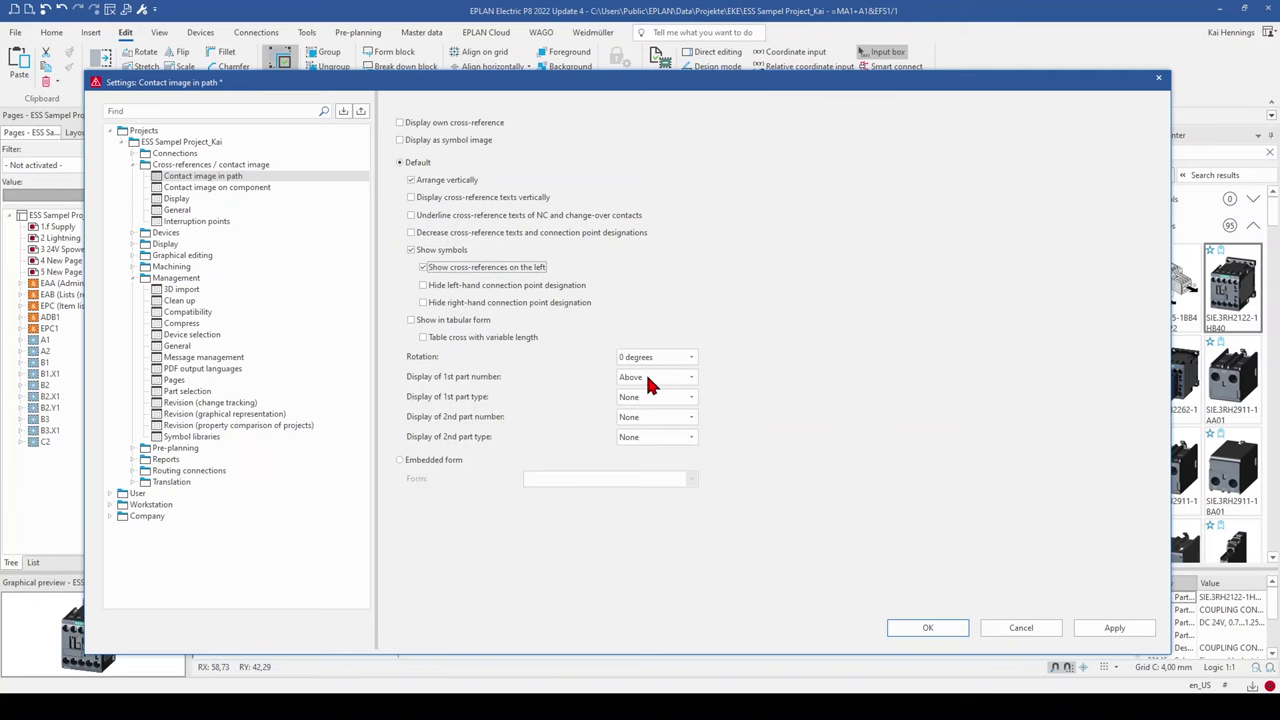
click(1112, 628)
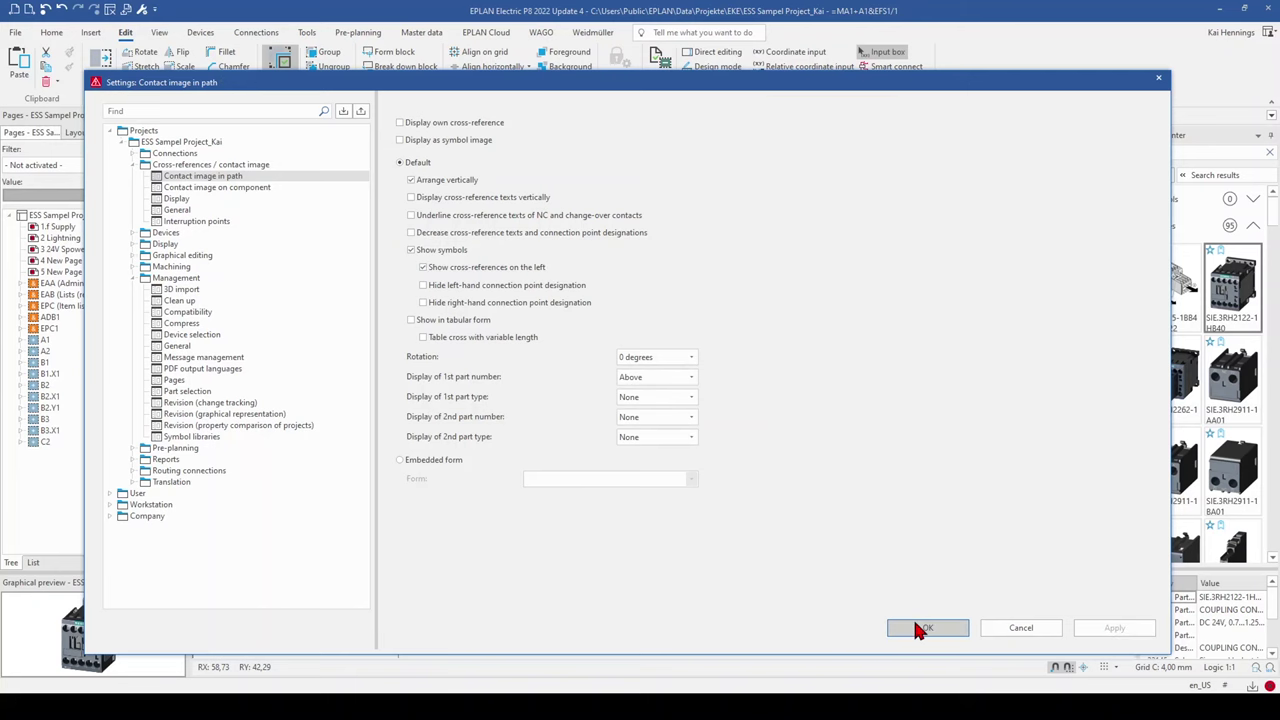
click(927, 628)
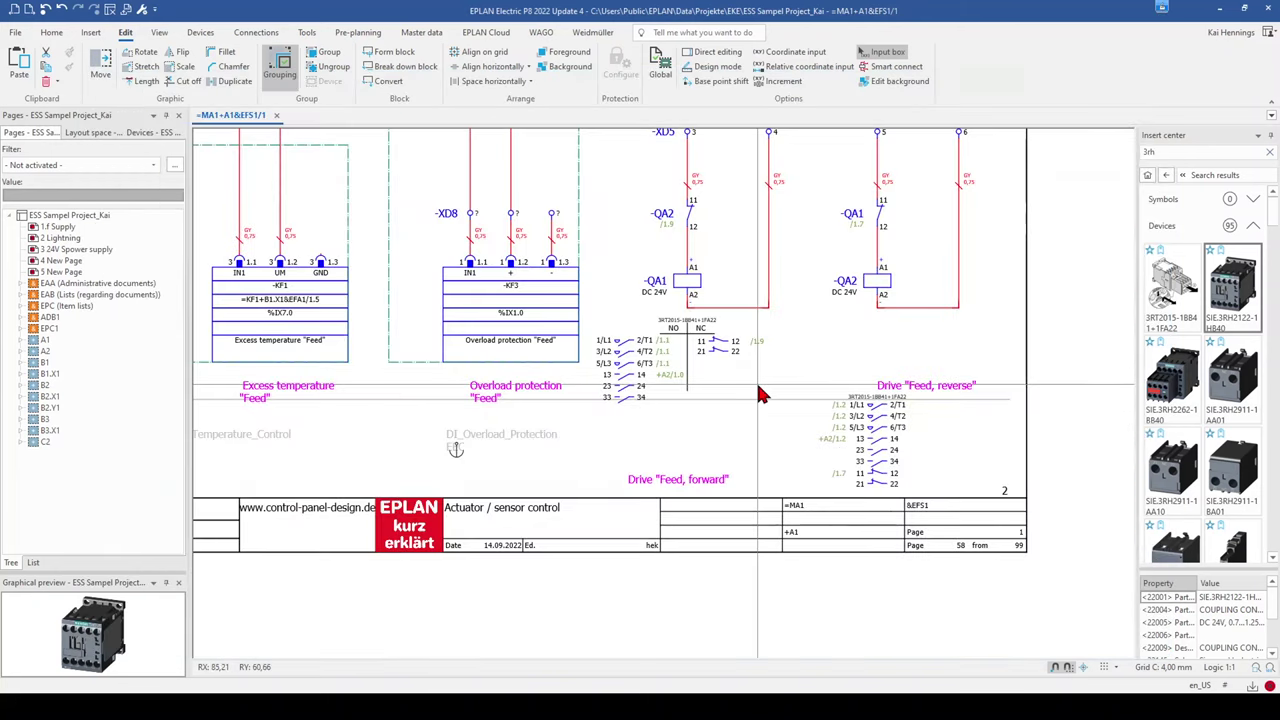
Assign the Default value property arrangement to the contact image of coil -QA1 and move the text Drive "Feed, forward" above that contact image.
click(885, 420)
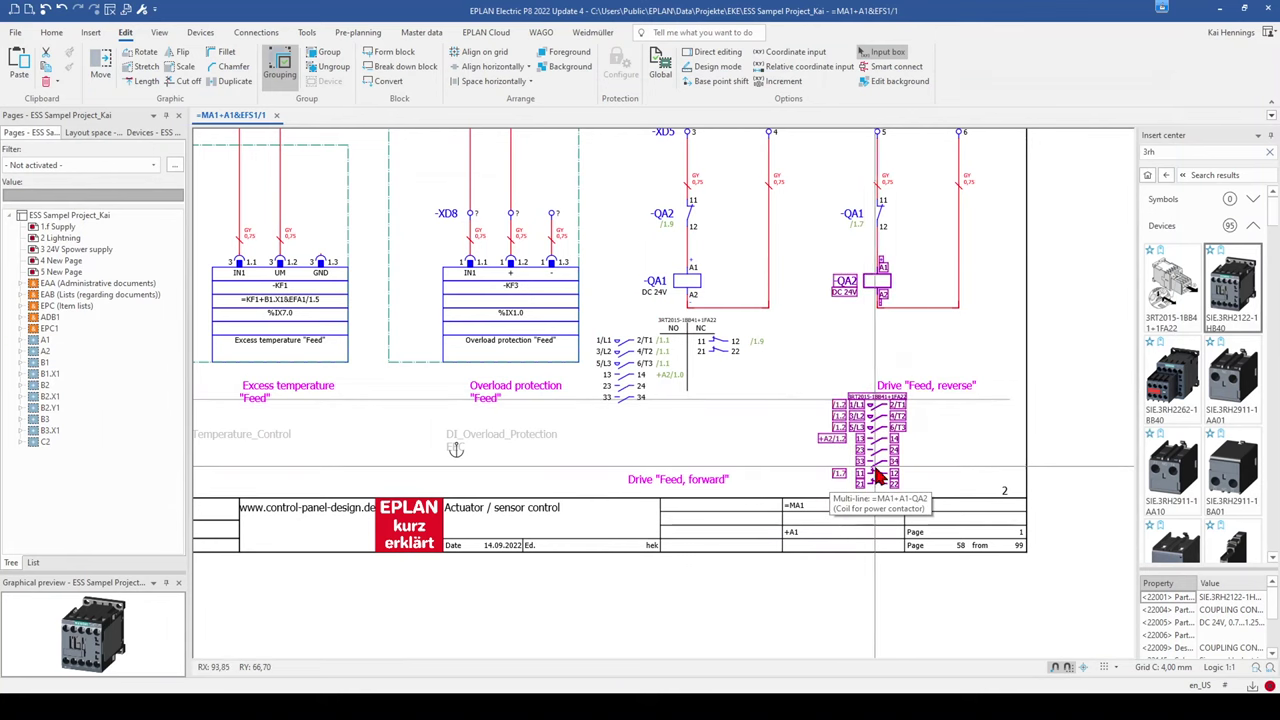
scroll(820, 388, up, 2)
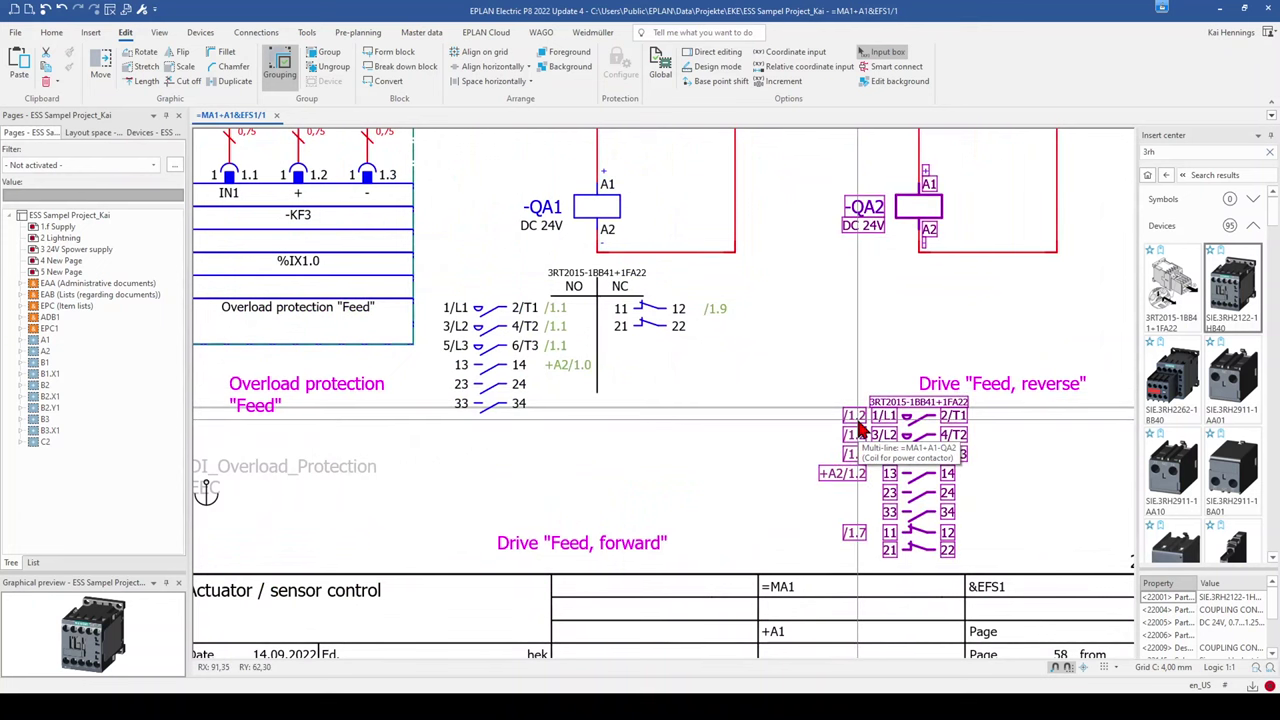
scroll(743, 515, down, 1)
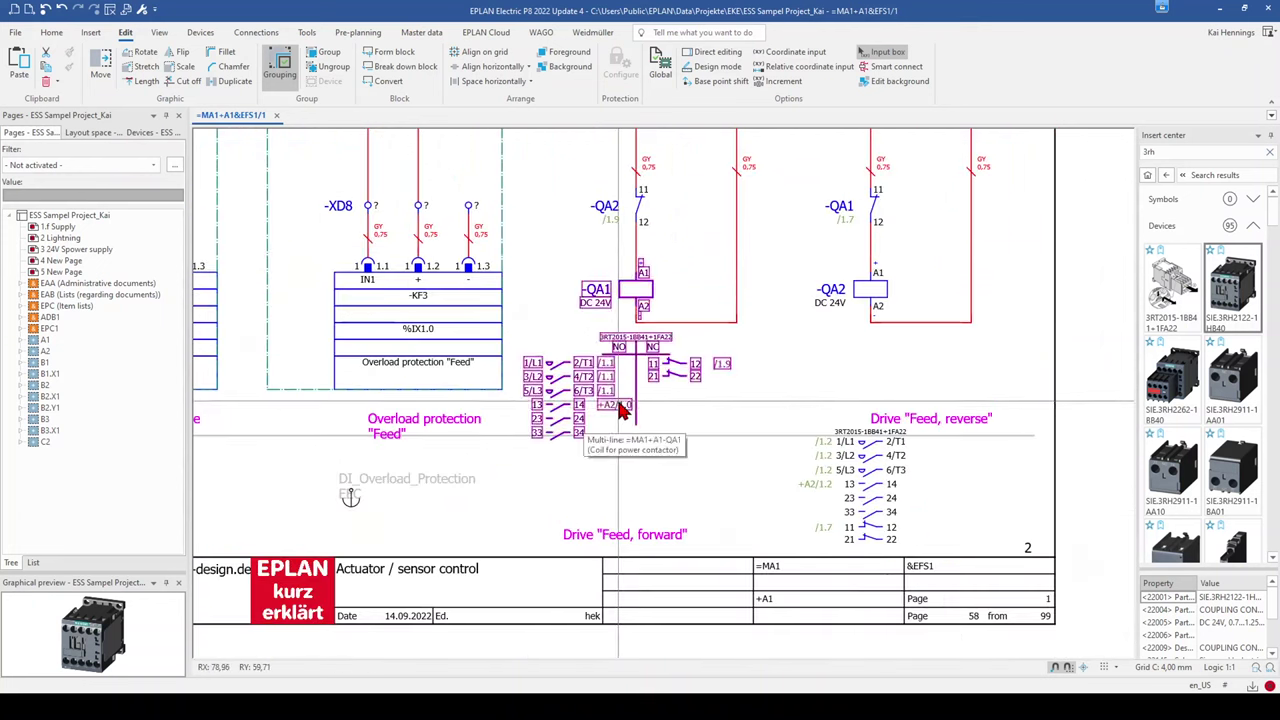
double_click(620, 303)
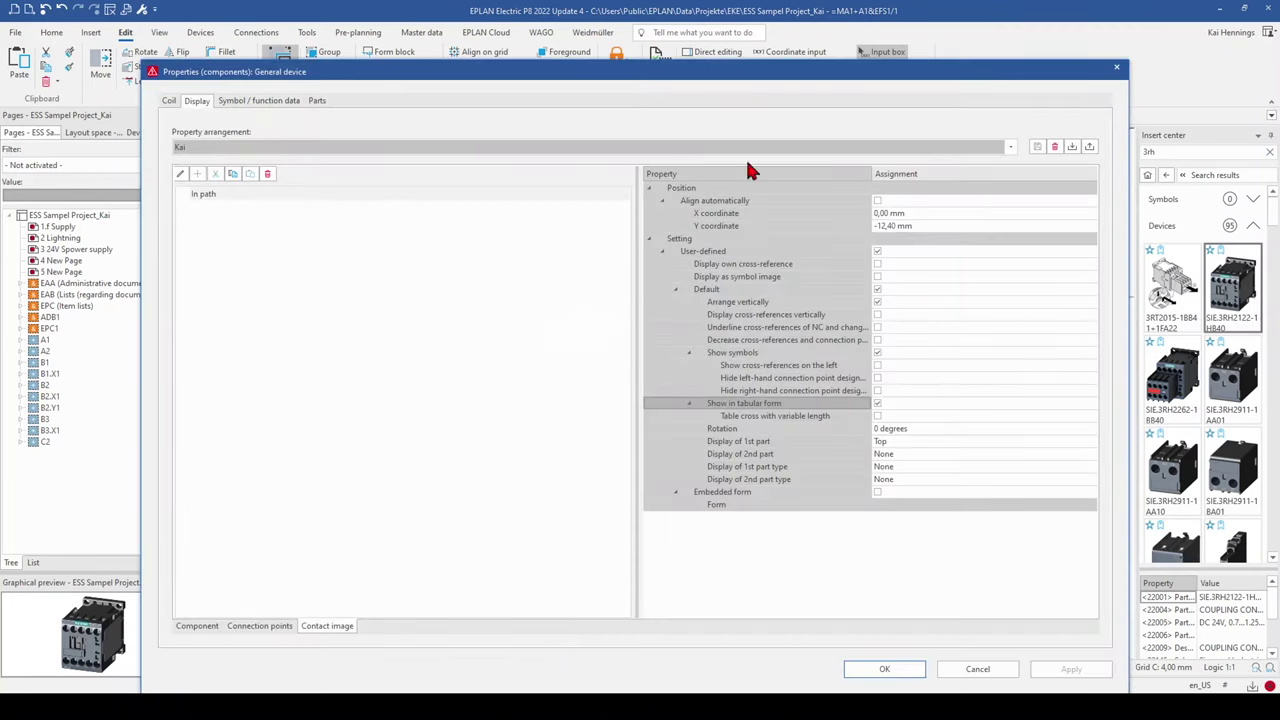
click(1006, 148)
click(778, 162)
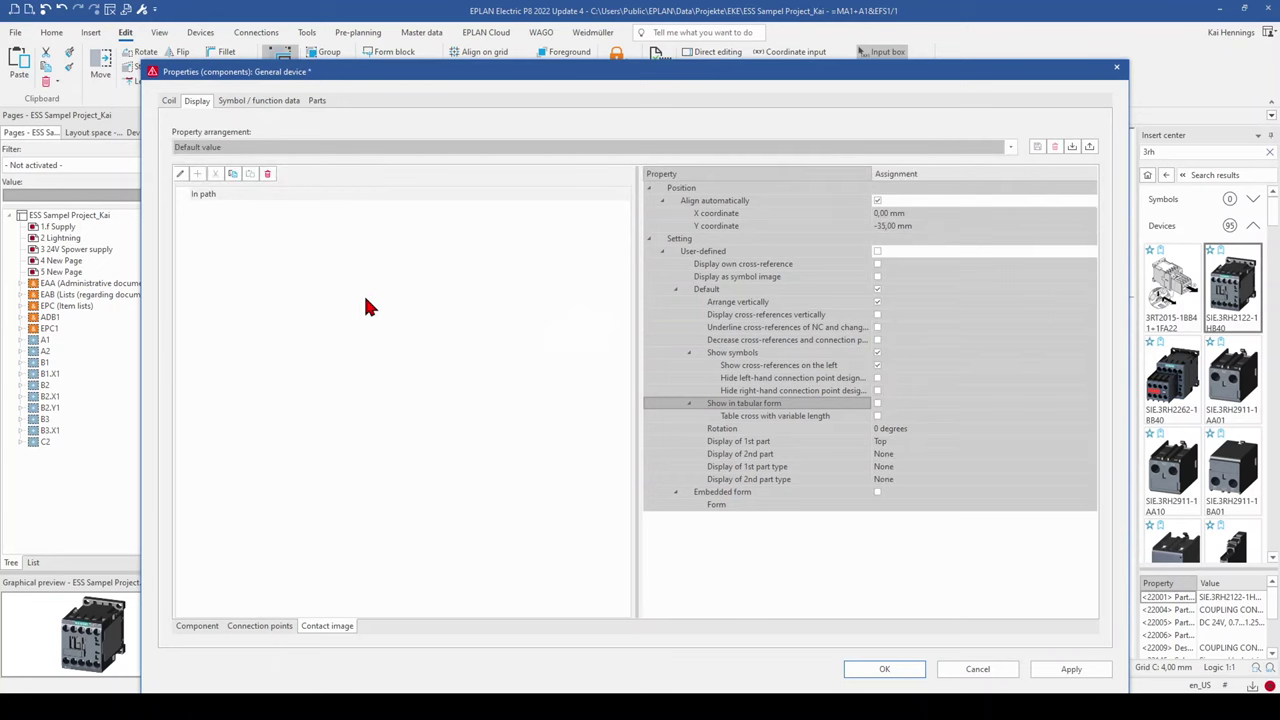
click(897, 671)
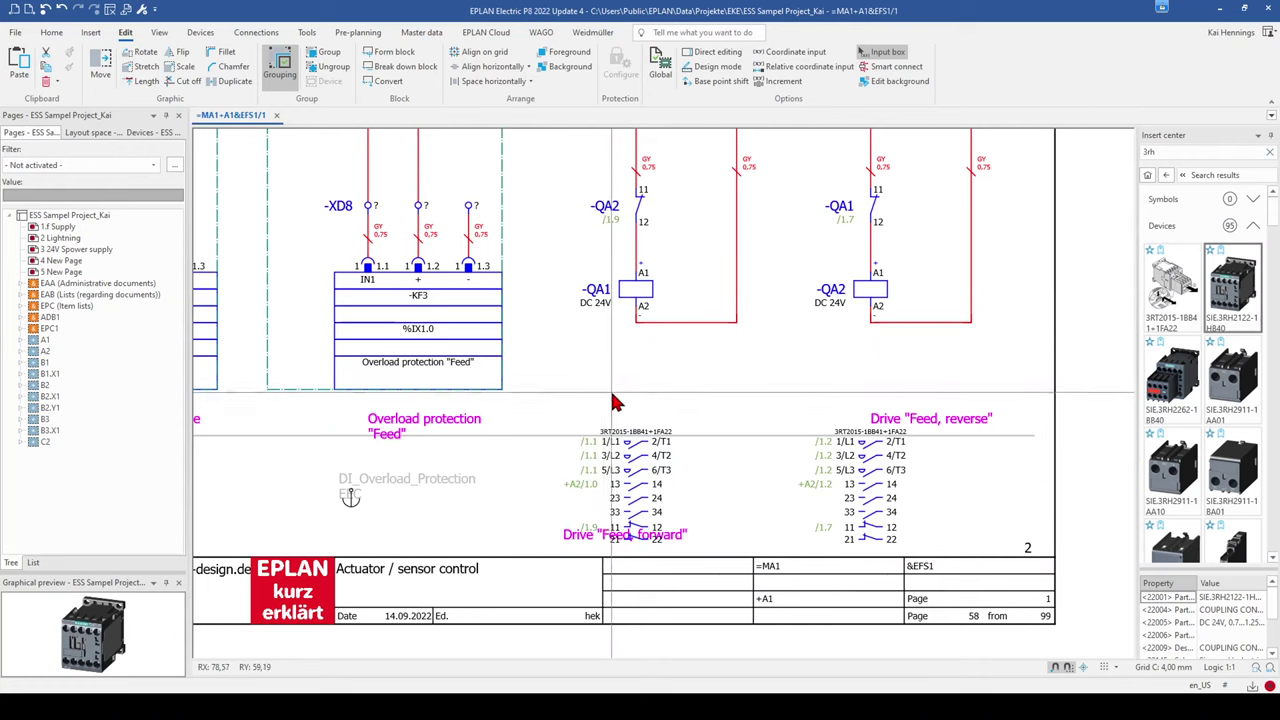
click(569, 535)
key(Escape)
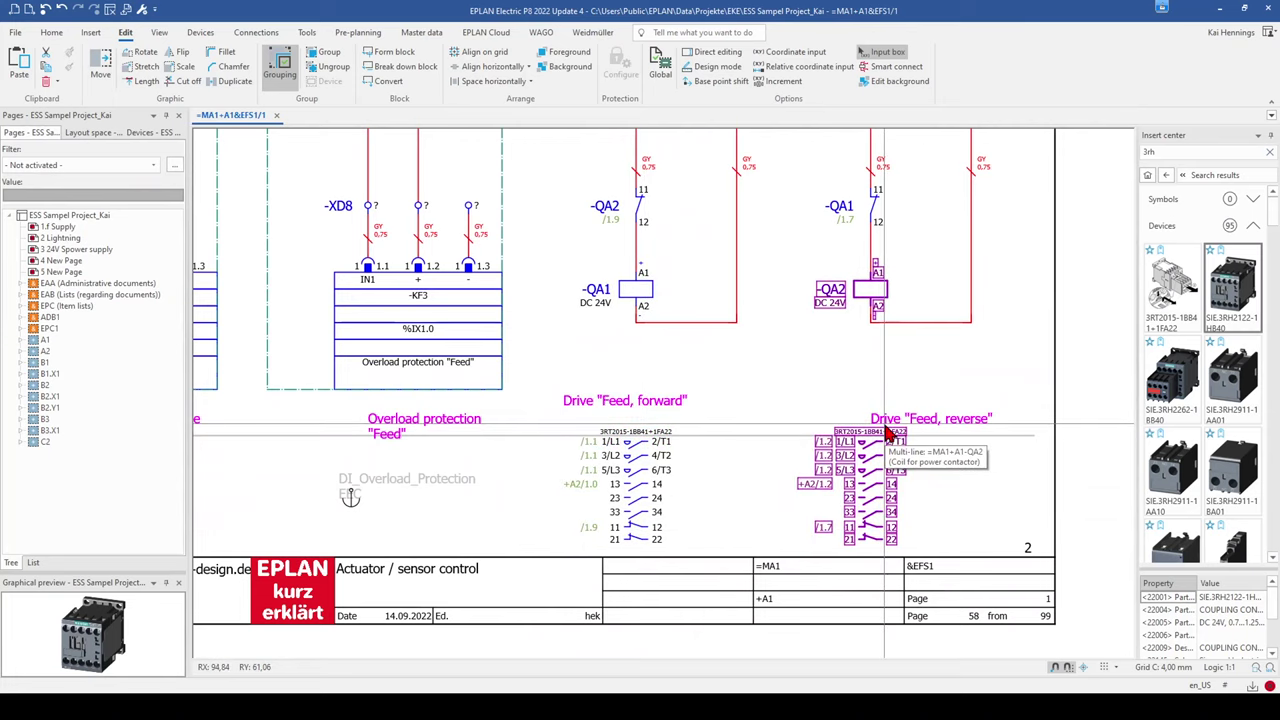